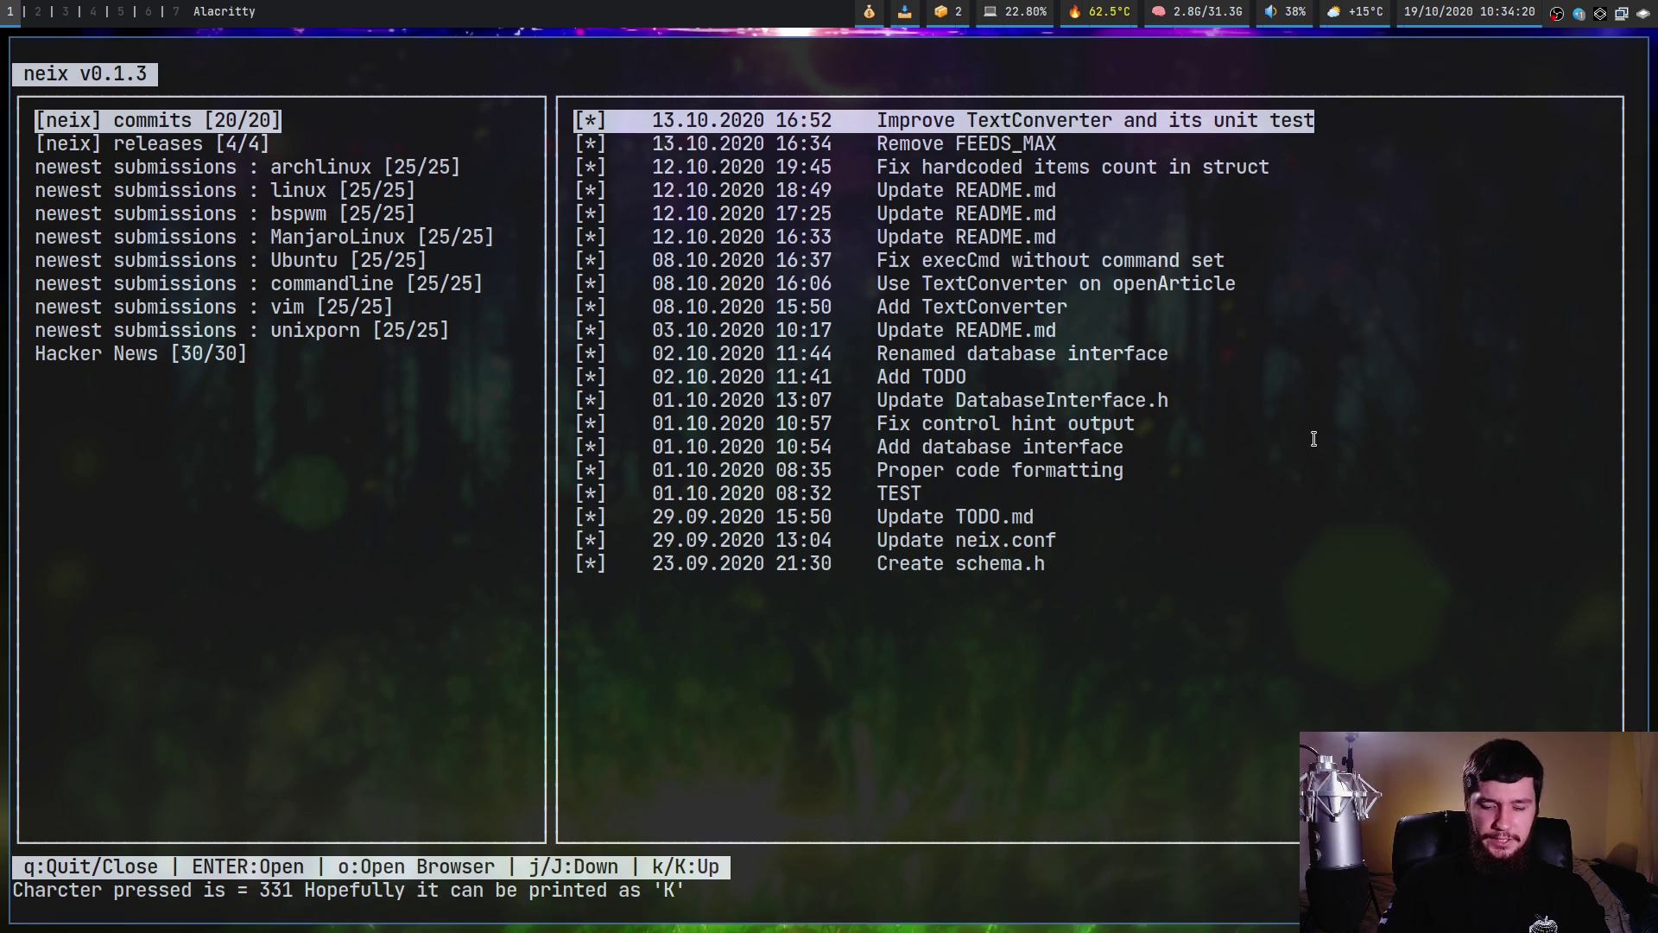
key(j)
key(j)
key(j)
key(j)
key(j)
key(j)
key(j)
key(j)
key(j)
key(j)
key(j)
key(j)
key(j)
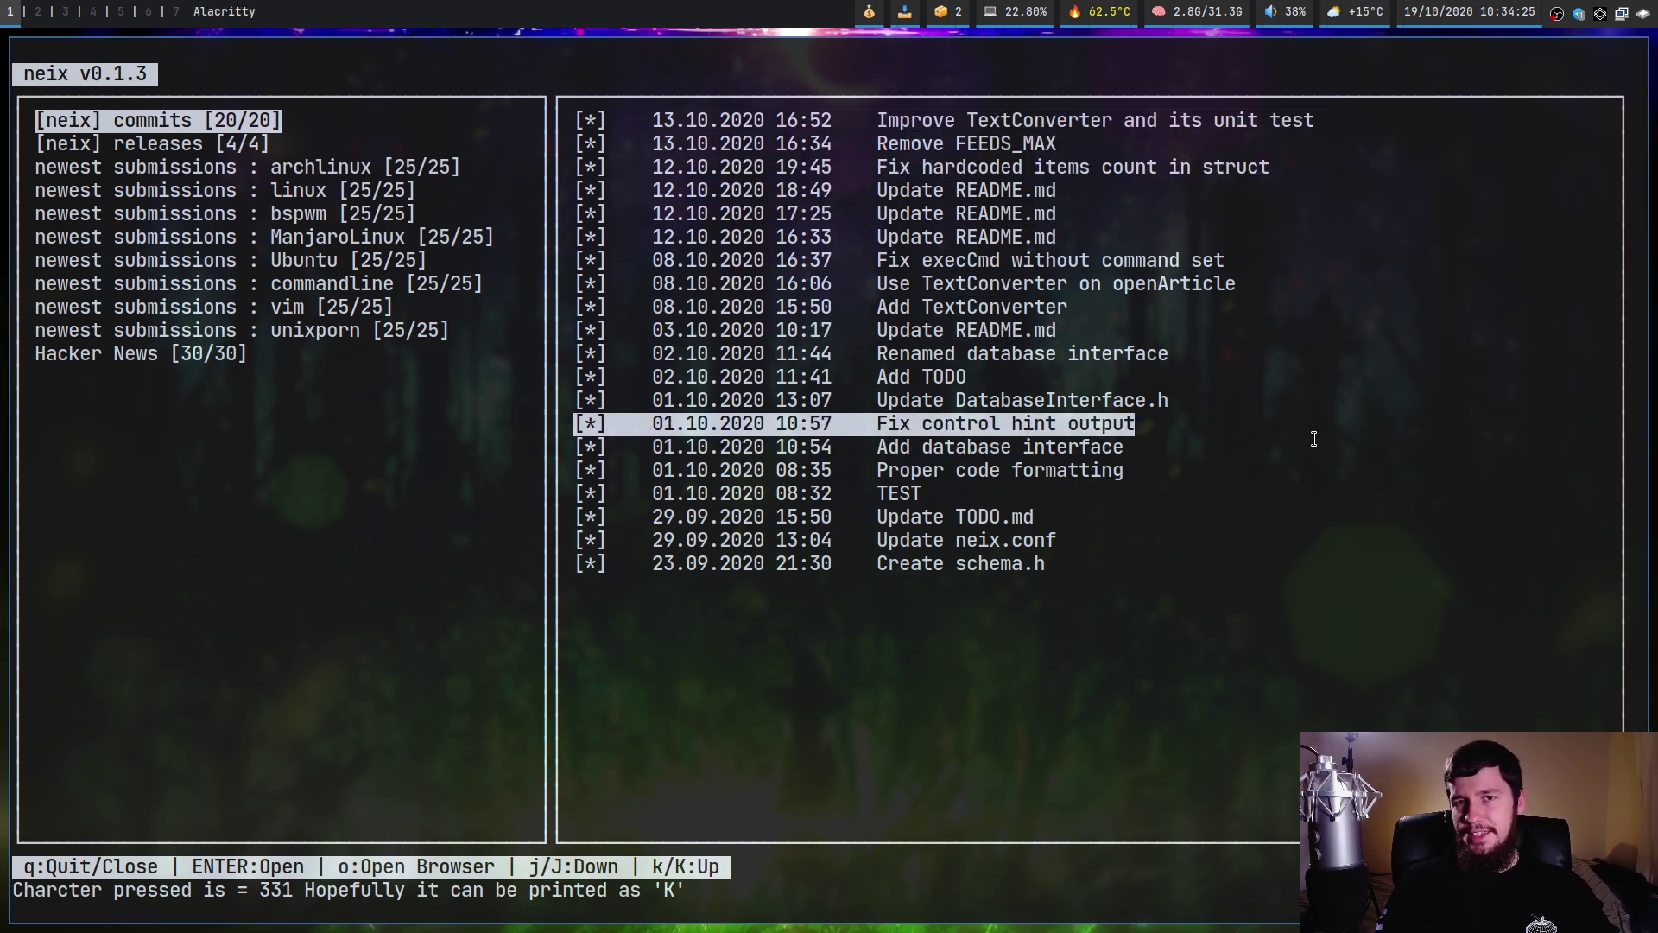
key(k)
key(k)
key(k)
key(k)
key(k)
key(k)
key(k)
key(k)
key(k)
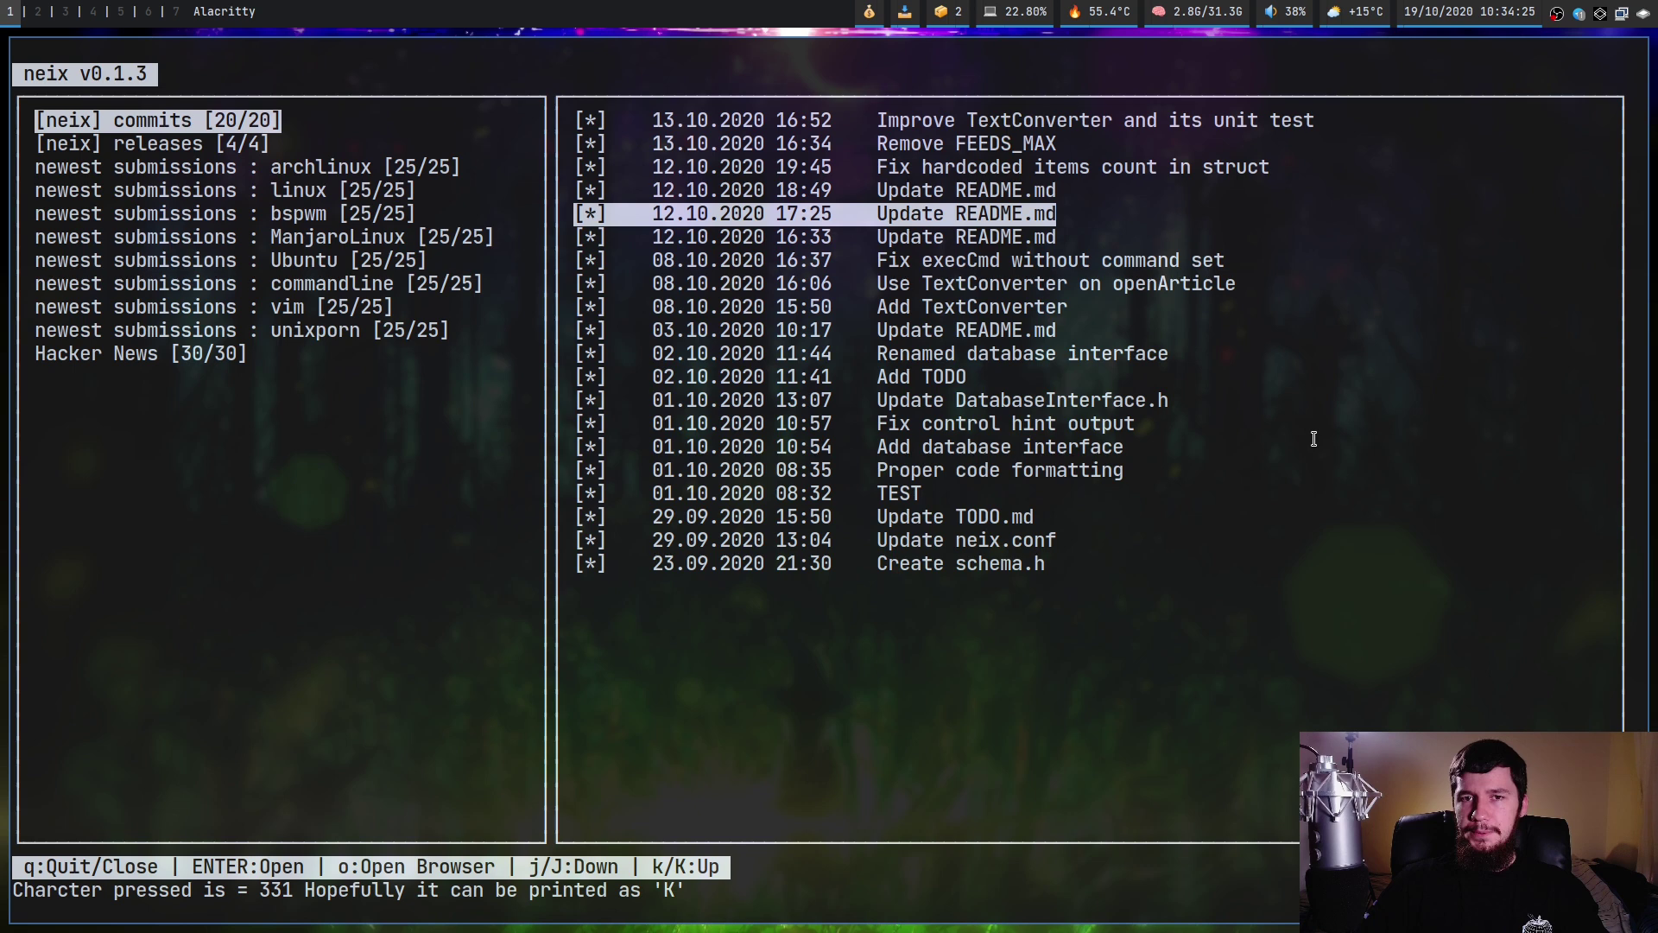
key(j)
key(j)
key(j)
key(j)
key(j)
key(j)
key(j)
key(j)
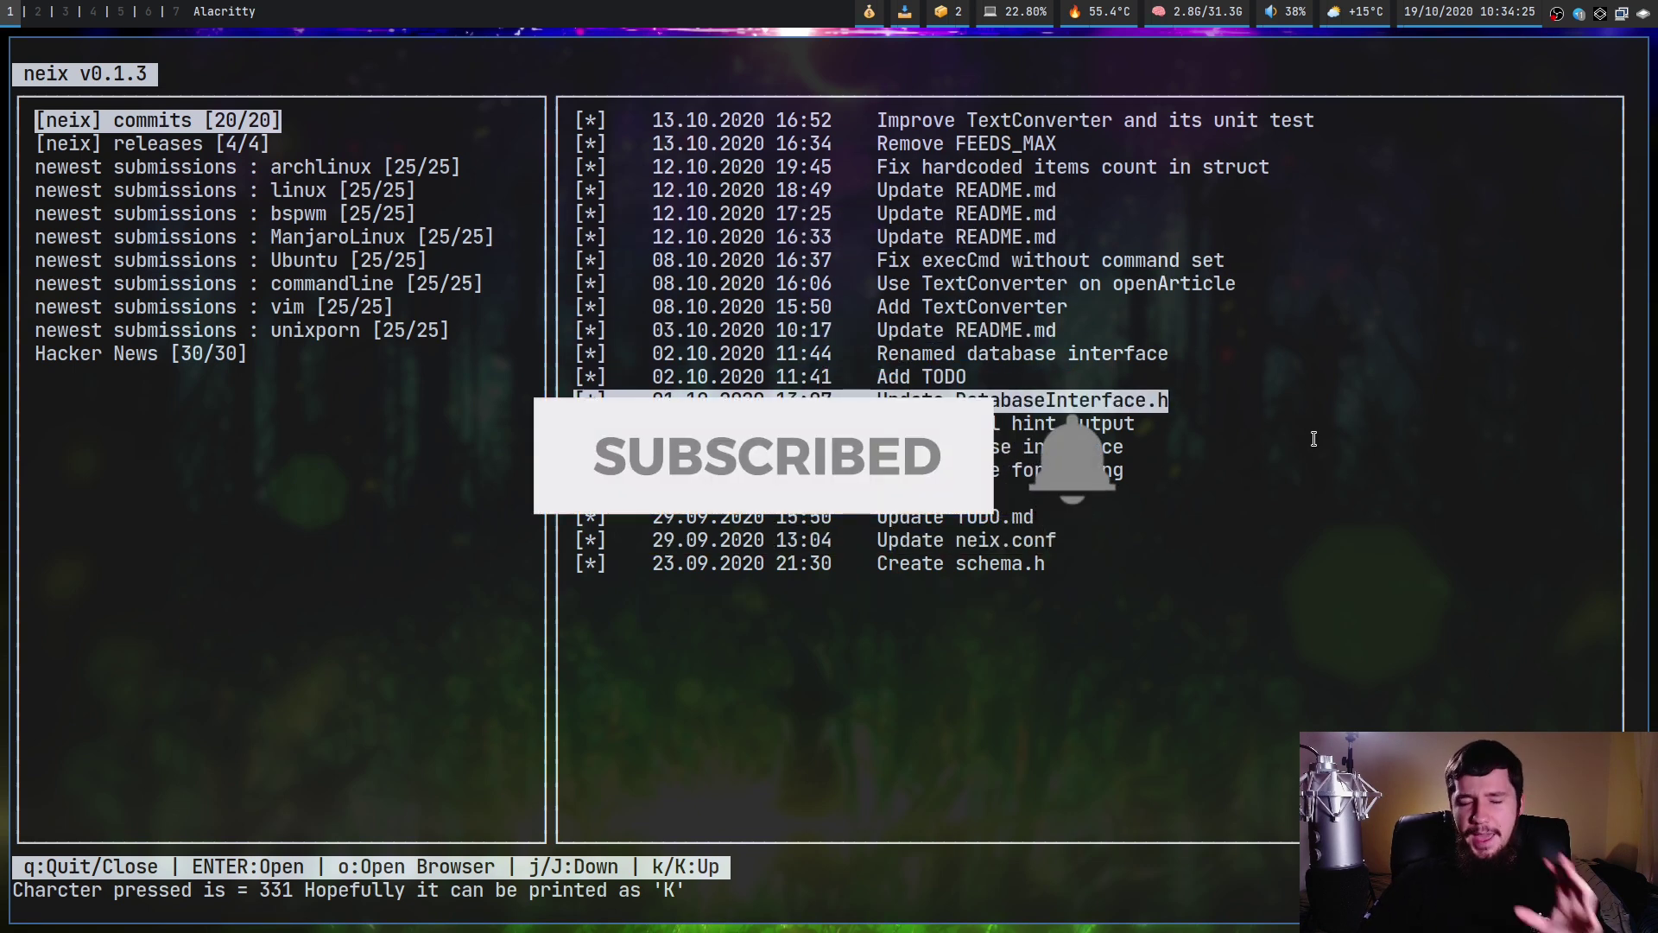
key(k)
key(k)
key(k)
key(k)
key(k)
key(k)
key(k)
key(k)
key(k)
key(k)
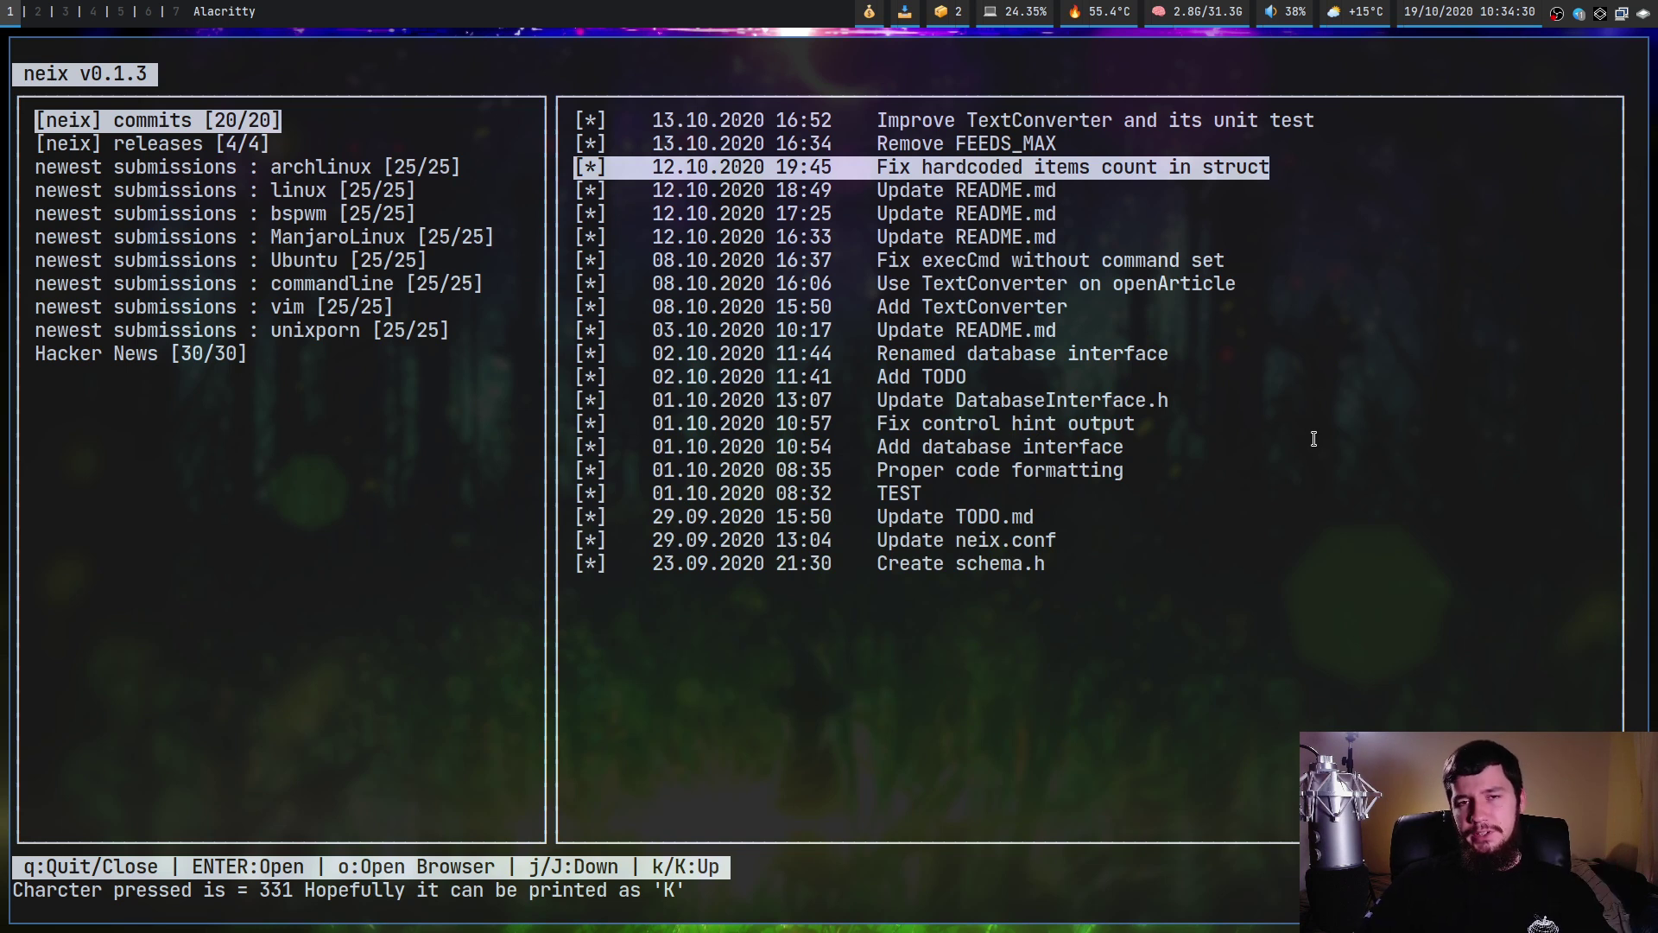
key(k)
key(k)
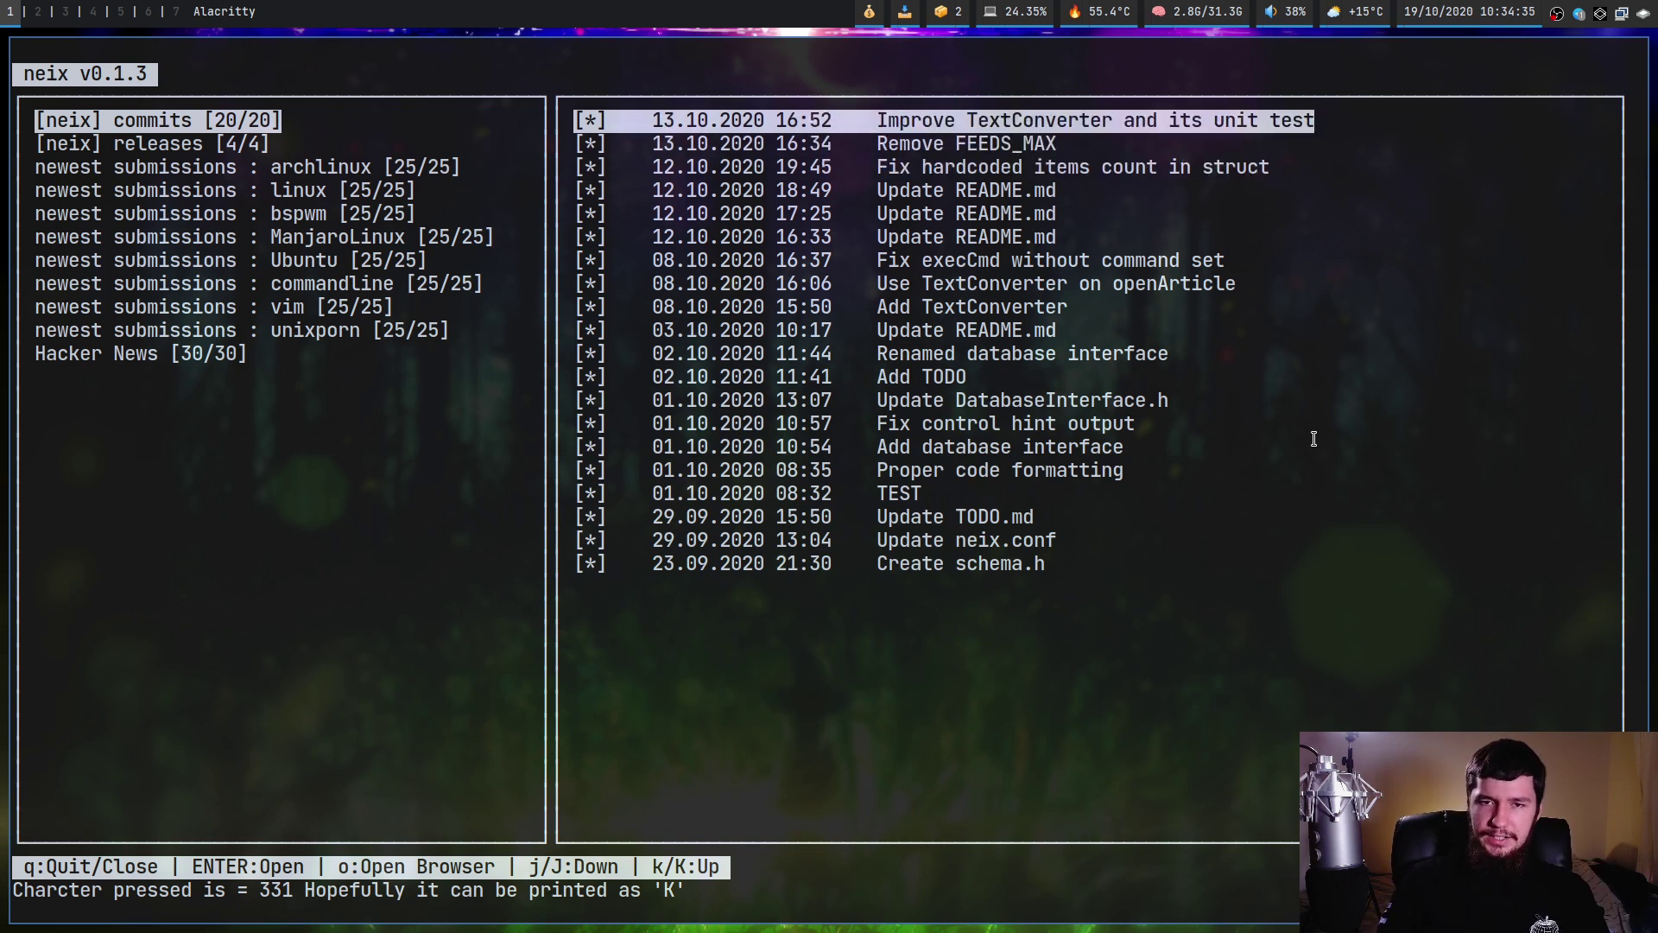
key(k)
key(k)
key(k)
key(k)
key(k)
key(k)
key(k)
key(k)
key(k)
key(k)
key(k)
key(k)
key(k)
key(k)
key(k)
key(k)
key(k)
key(k)
key(k)
key(k)
key(k)
key(k)
key(k)
key(k)
key(k)
key(k)
key(k)
key(k)
key(k)
key(k)
key(k)
key(k)
key(k)
key(k)
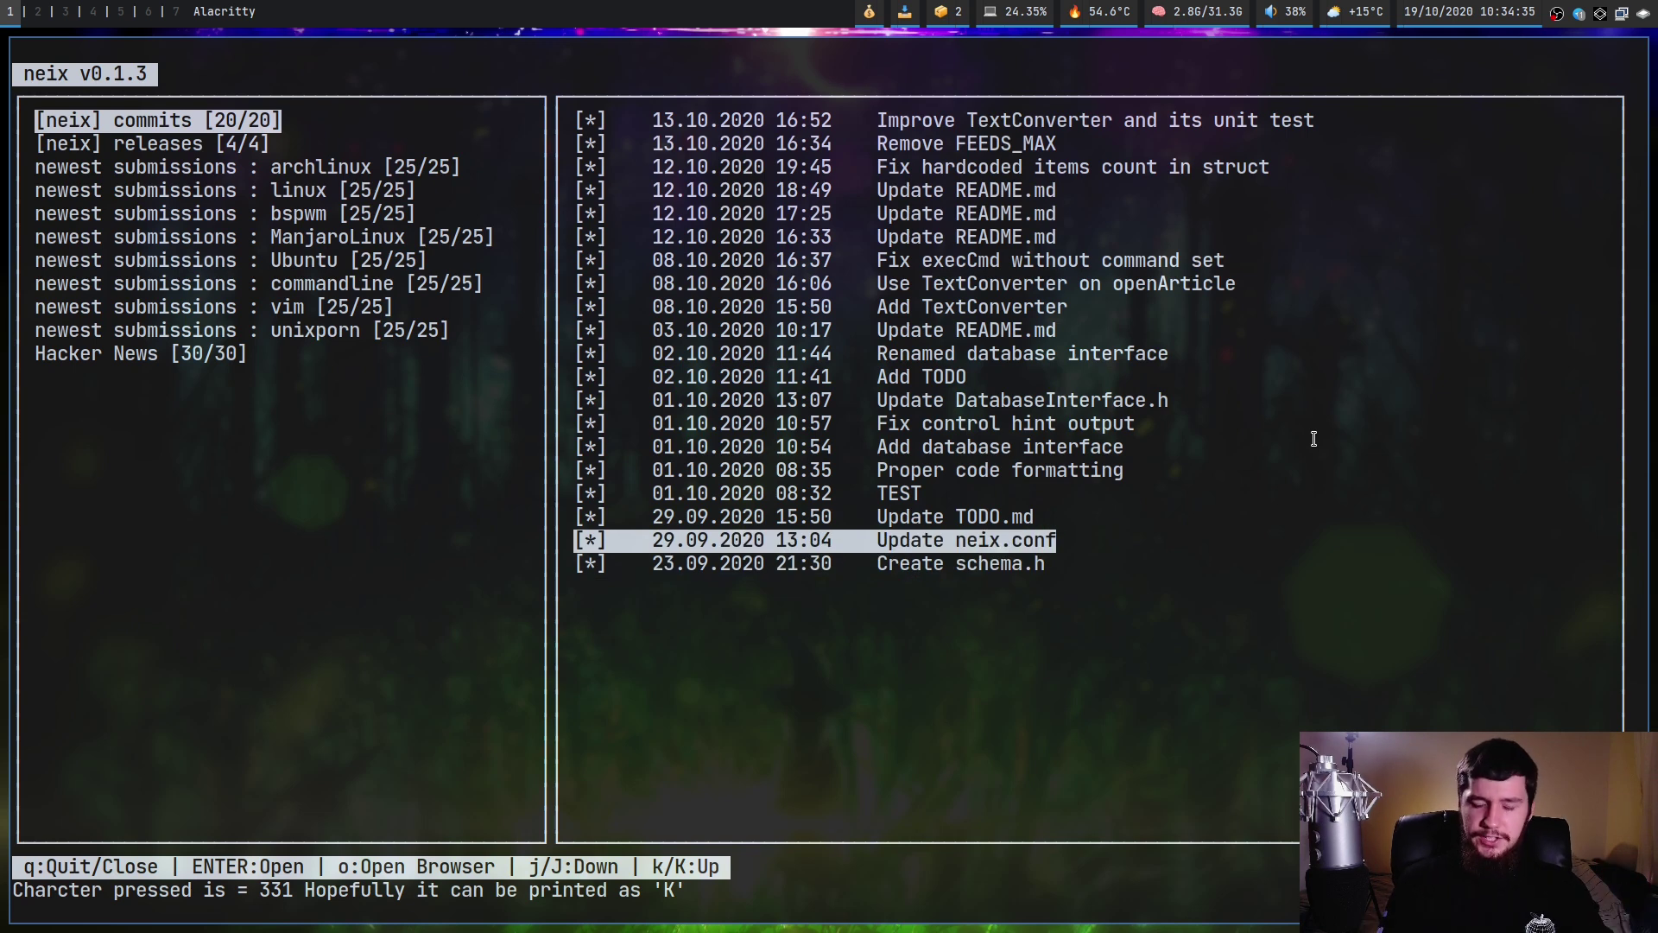
key(shift+j)
key(shift+j)
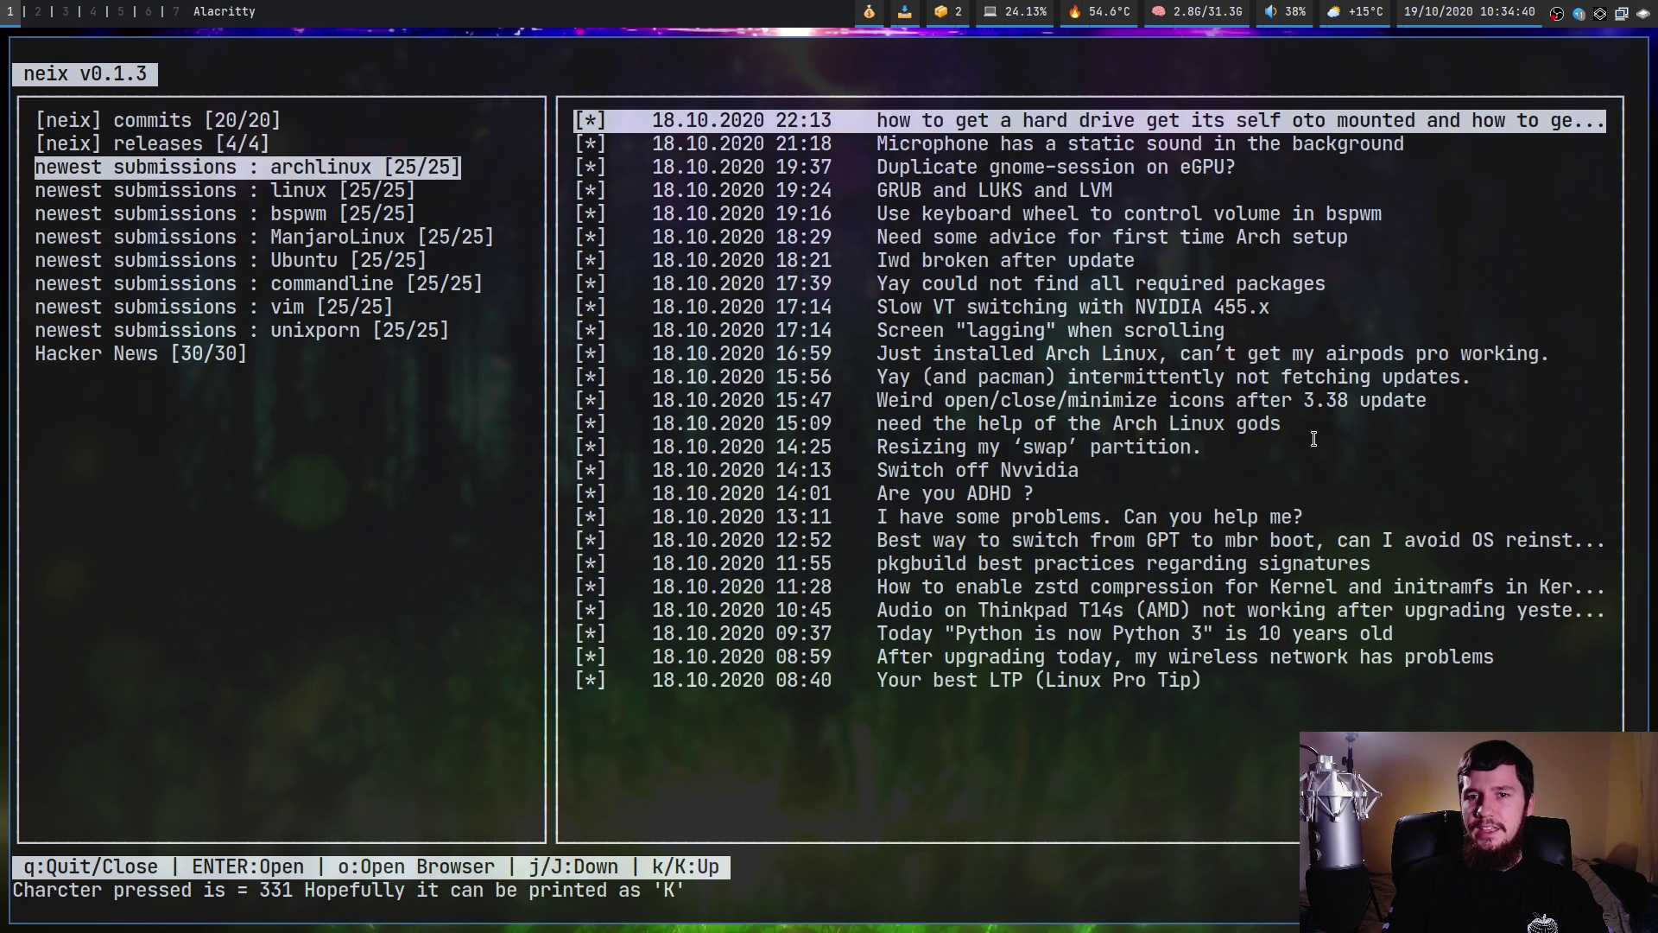
key(shift+k)
key(shift+k)
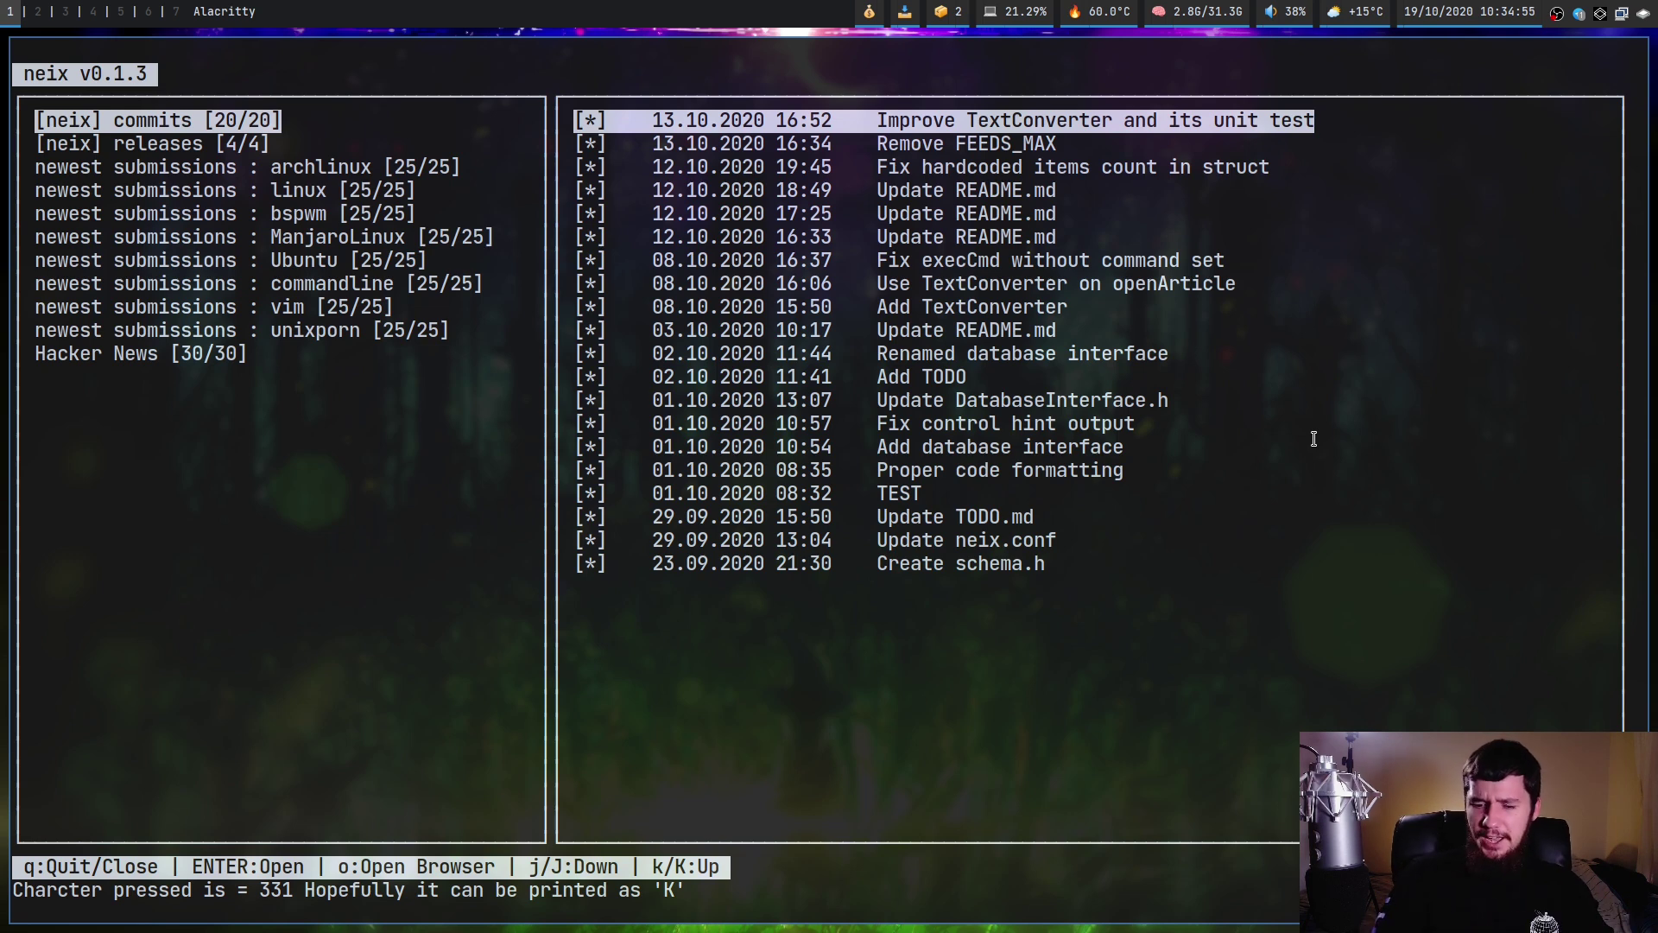
key(super+Return)
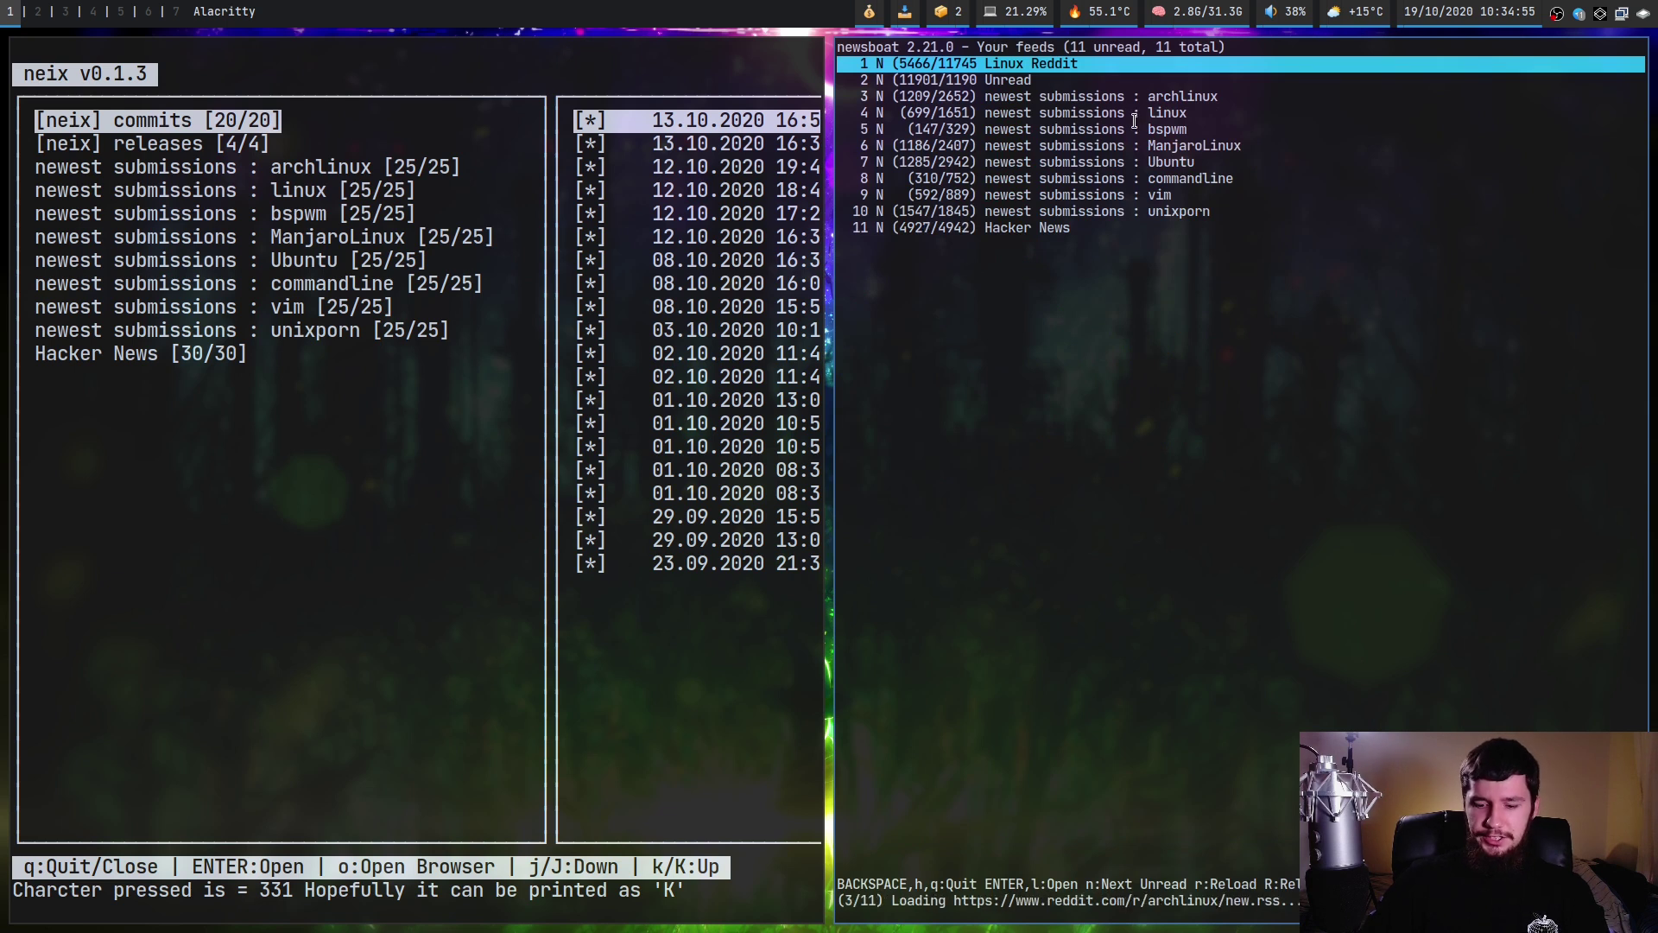
key(j)
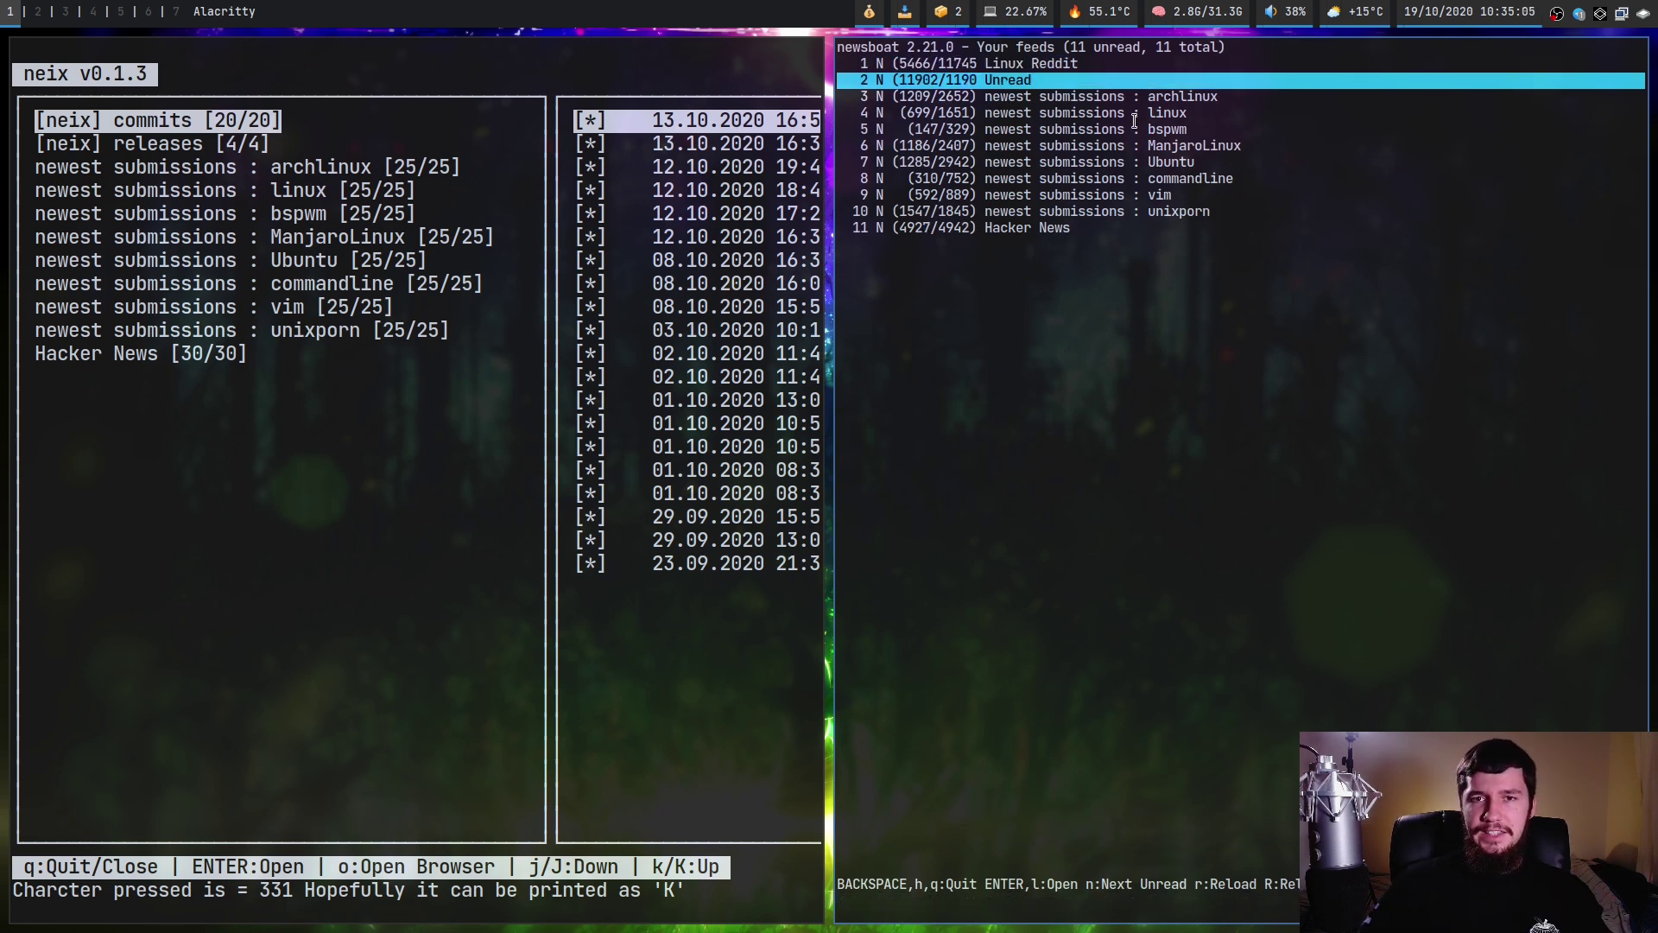
key(Return)
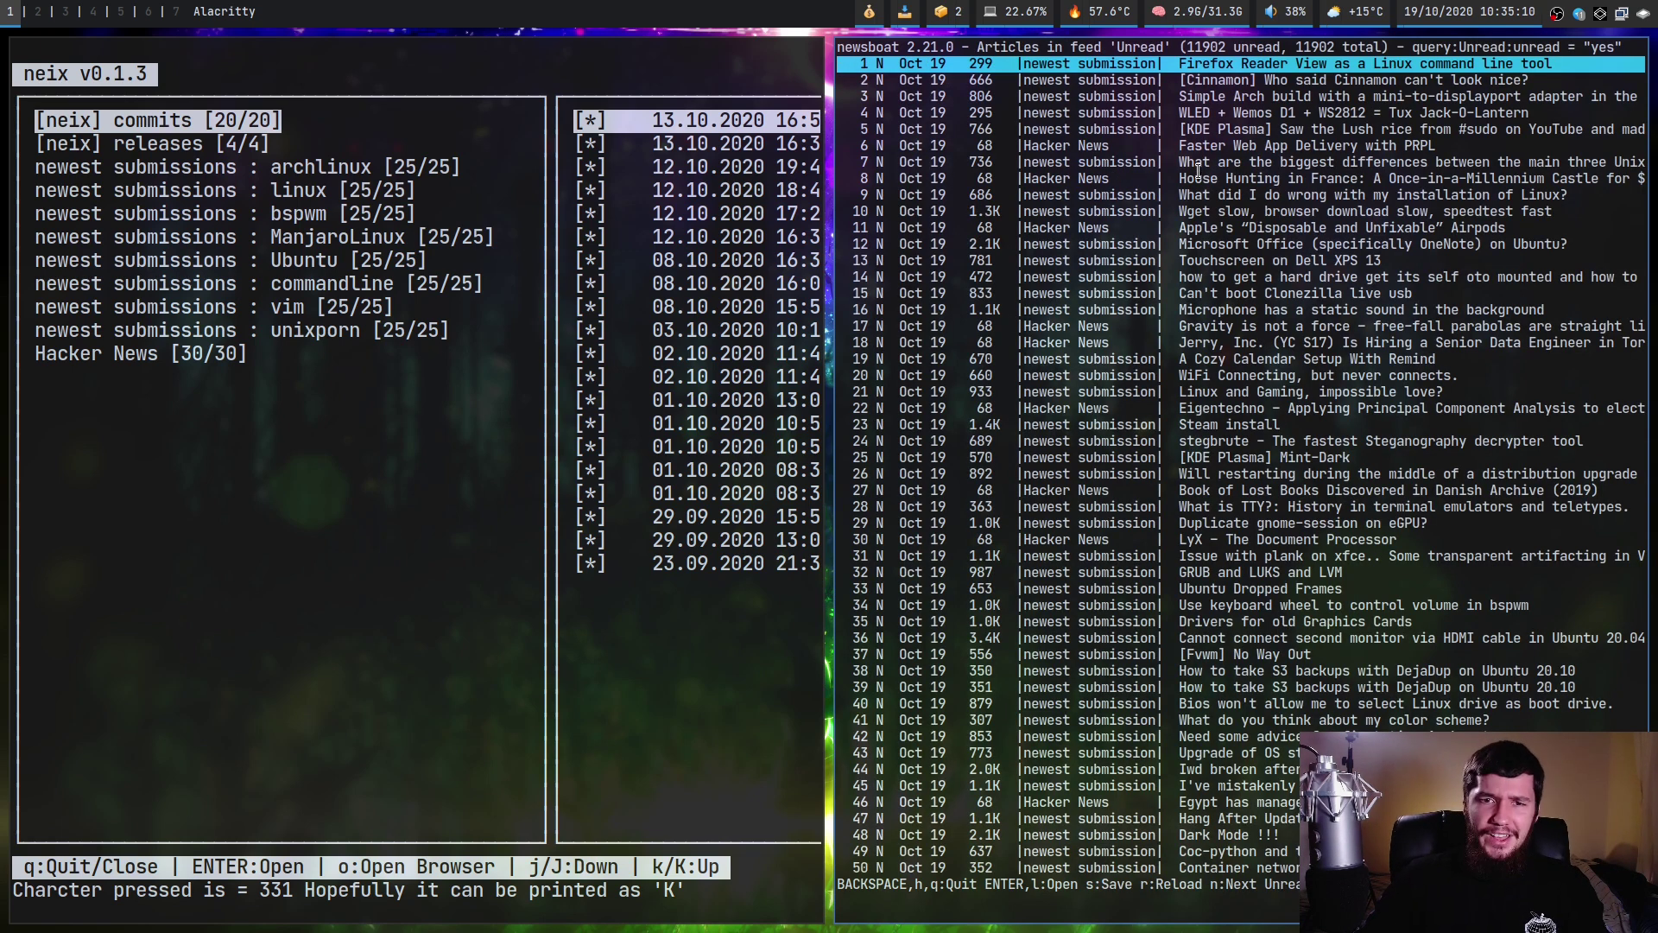
key(super+w)
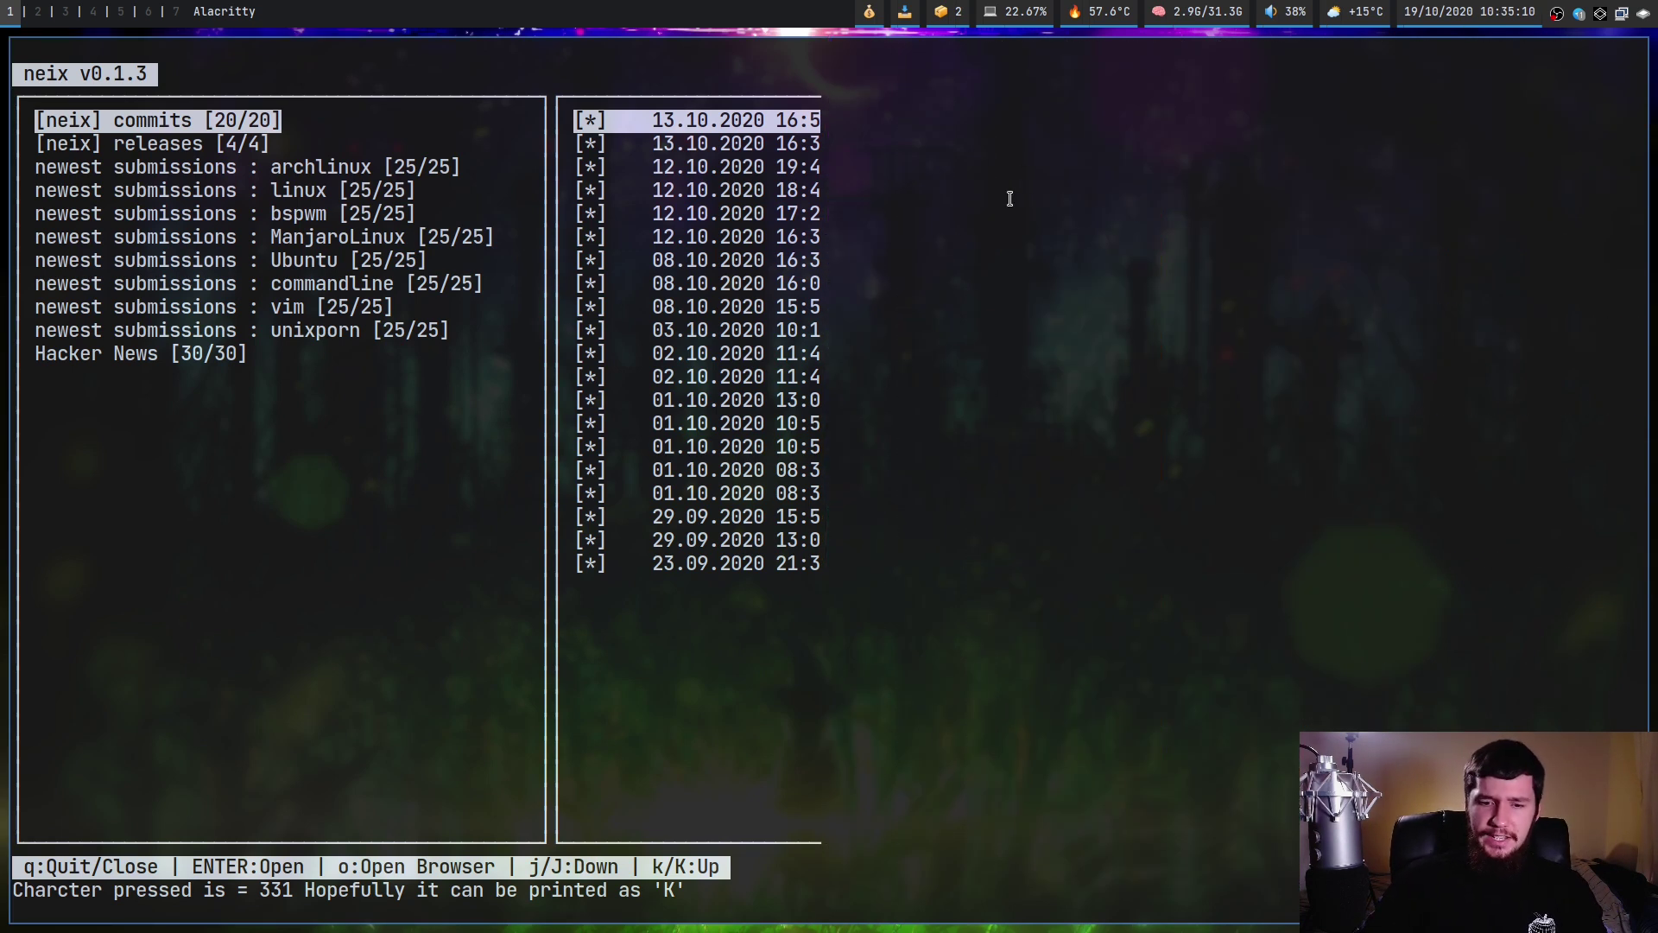
Step: Select the Remove FEEDS_MAX commit and open it to read
key(j)
key(j)
key(j)
key(k)
key(k)
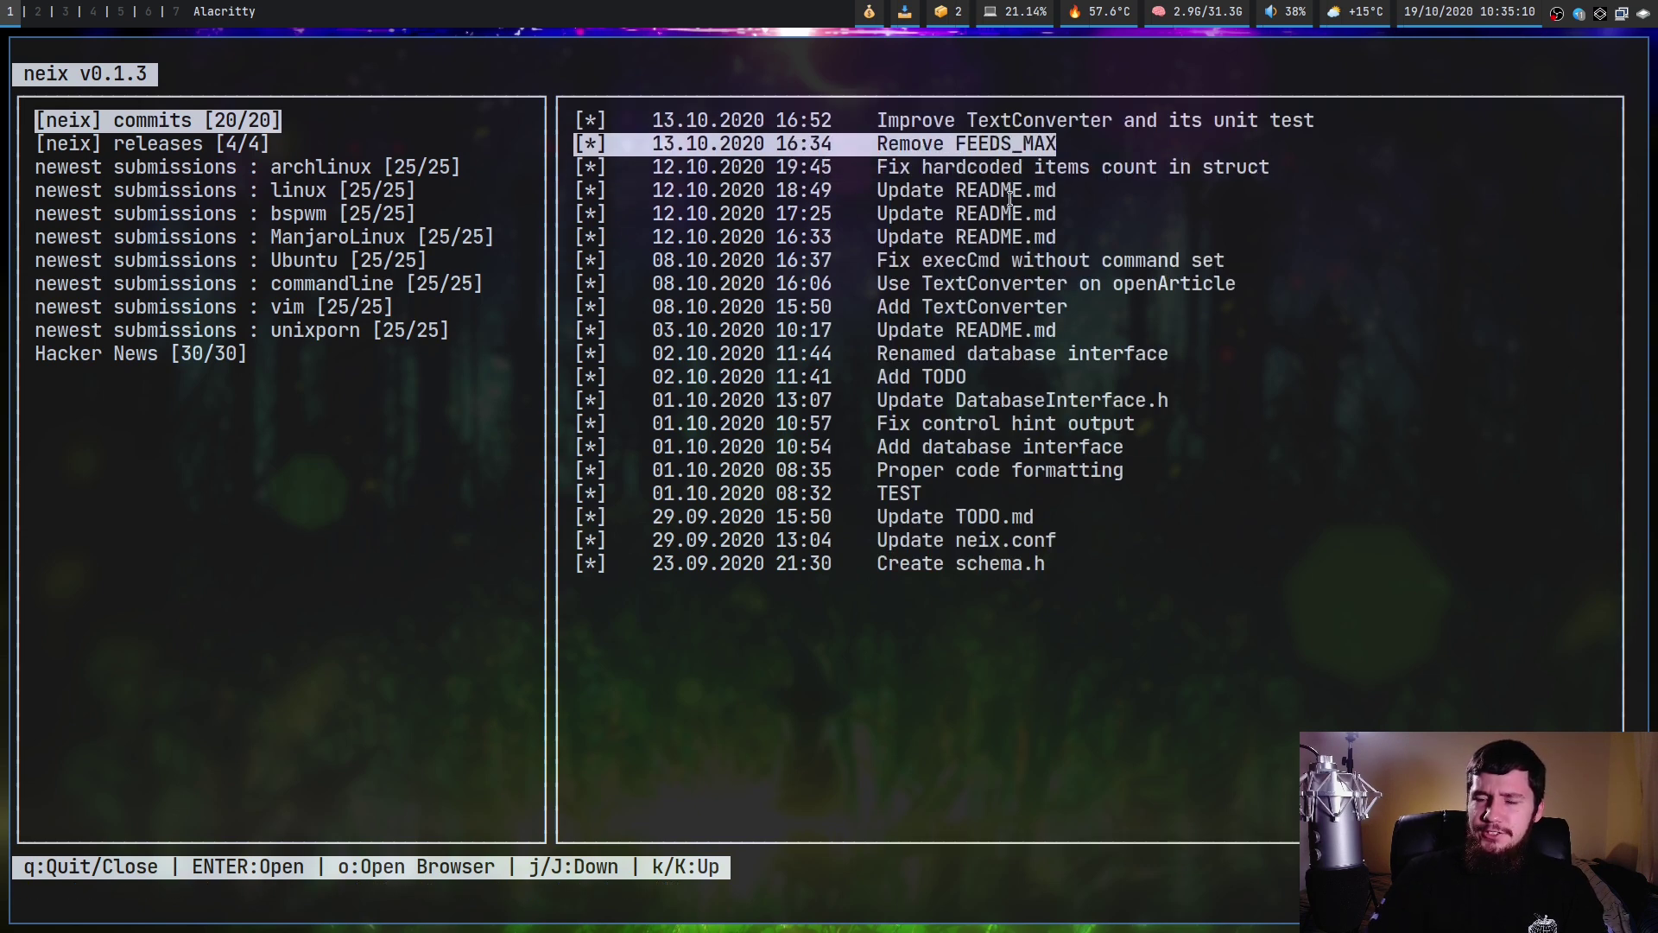
key(Insert)
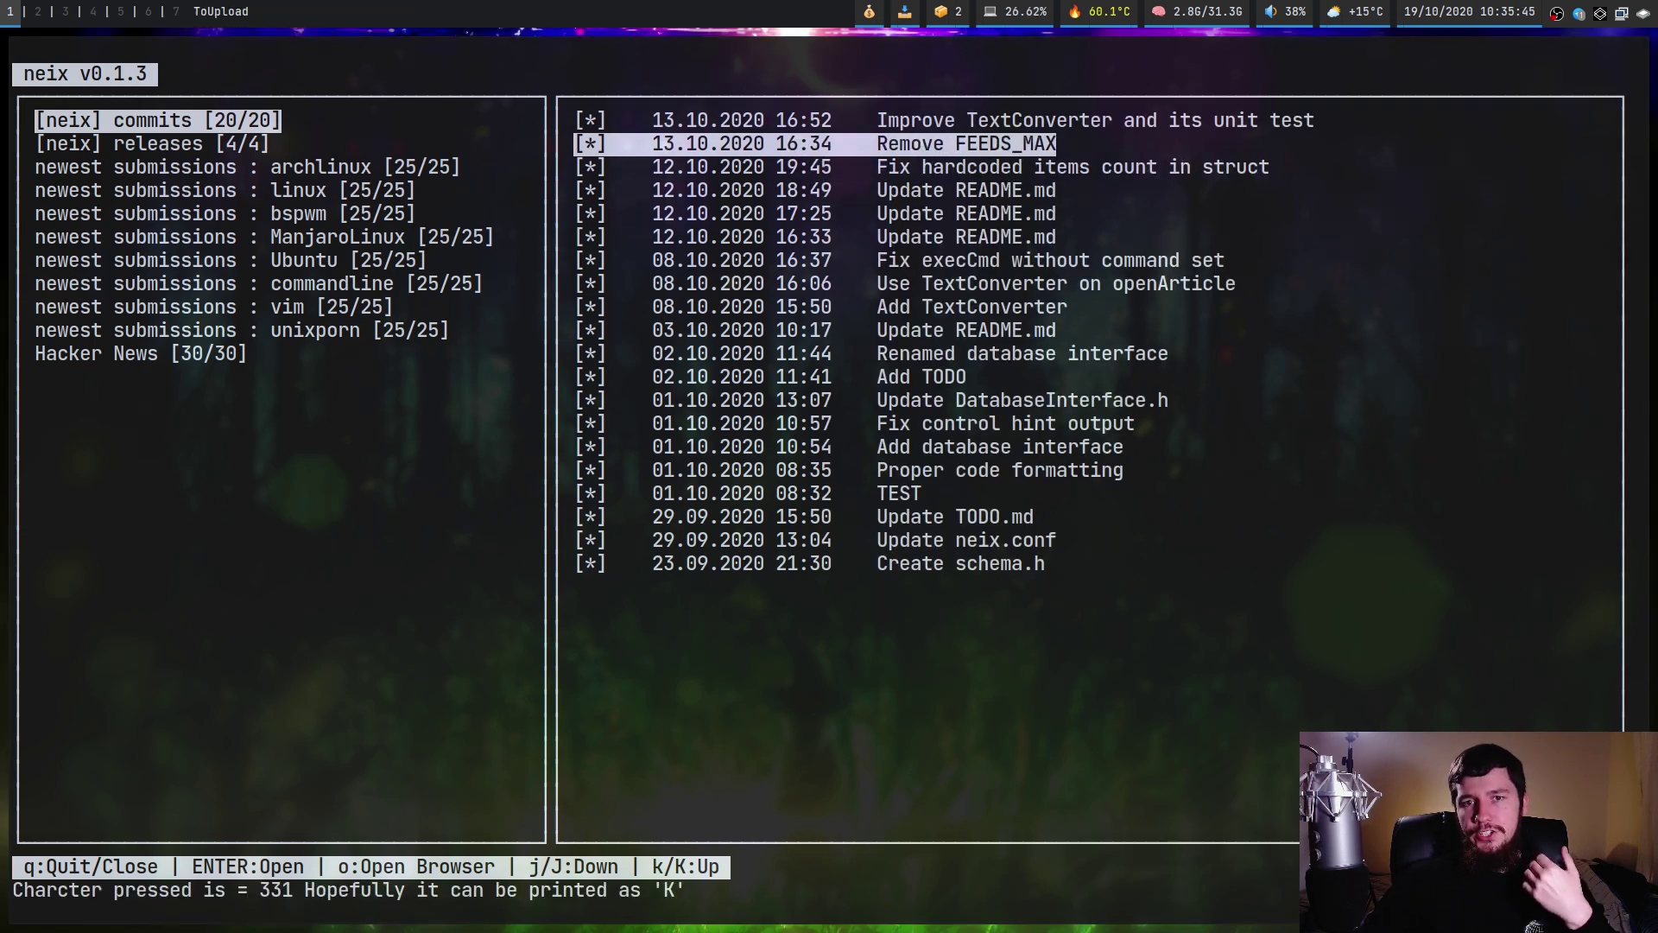
key(Return)
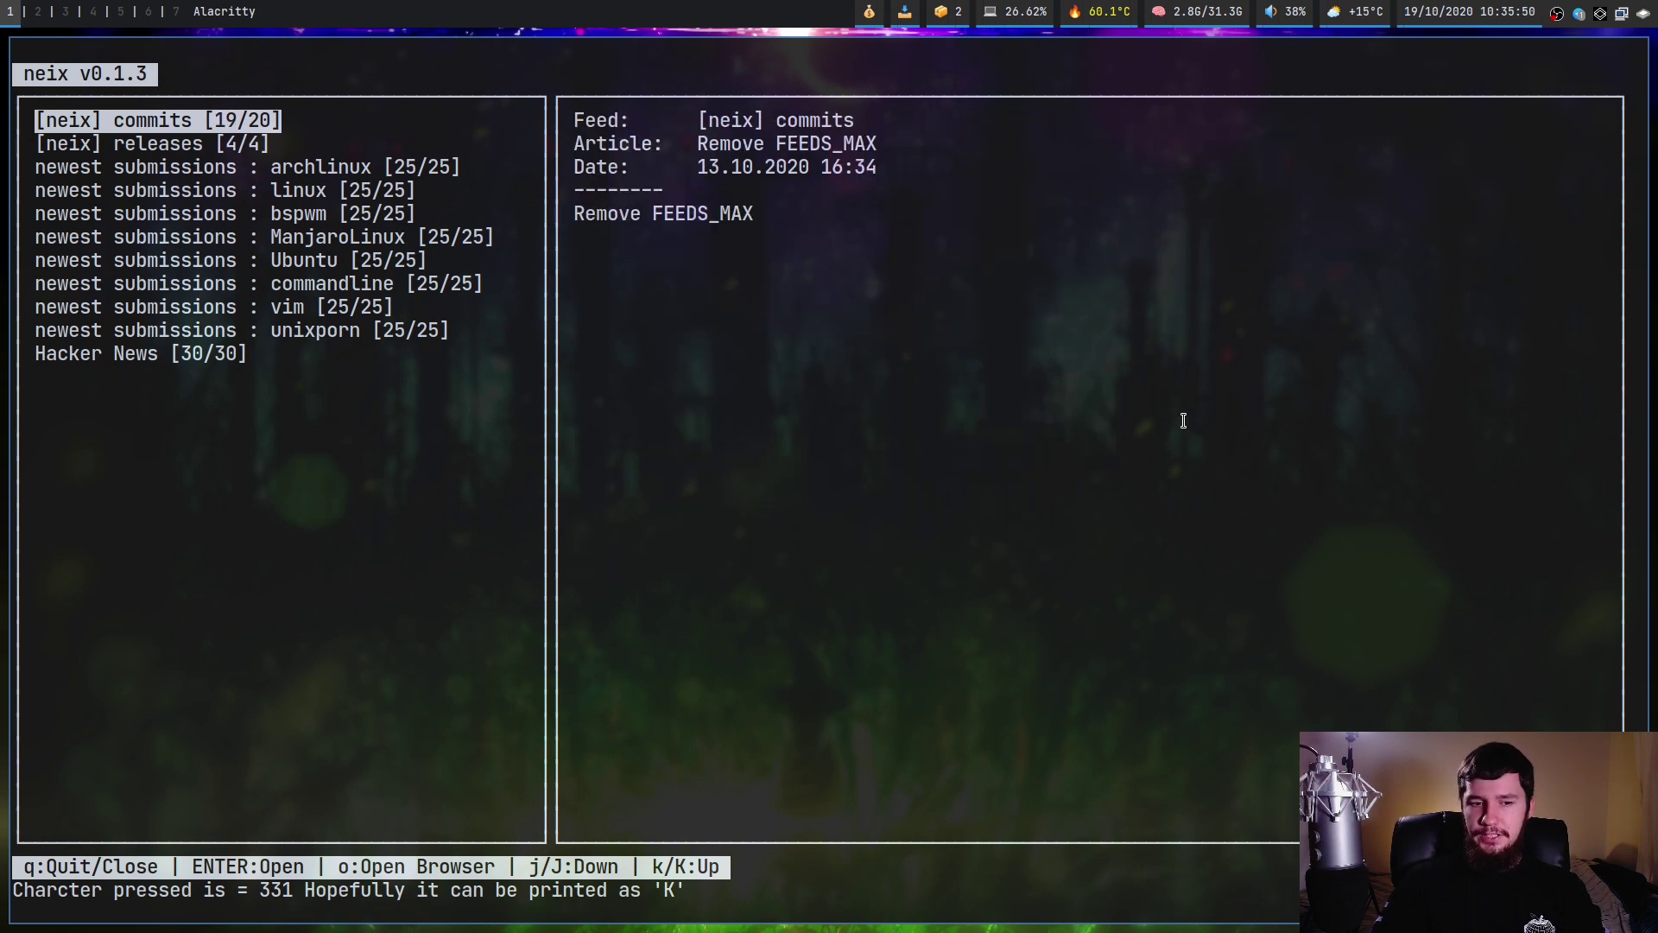
Step: Close the article, quit neix, and relaunch it from the shell history
key(q)
key(j)
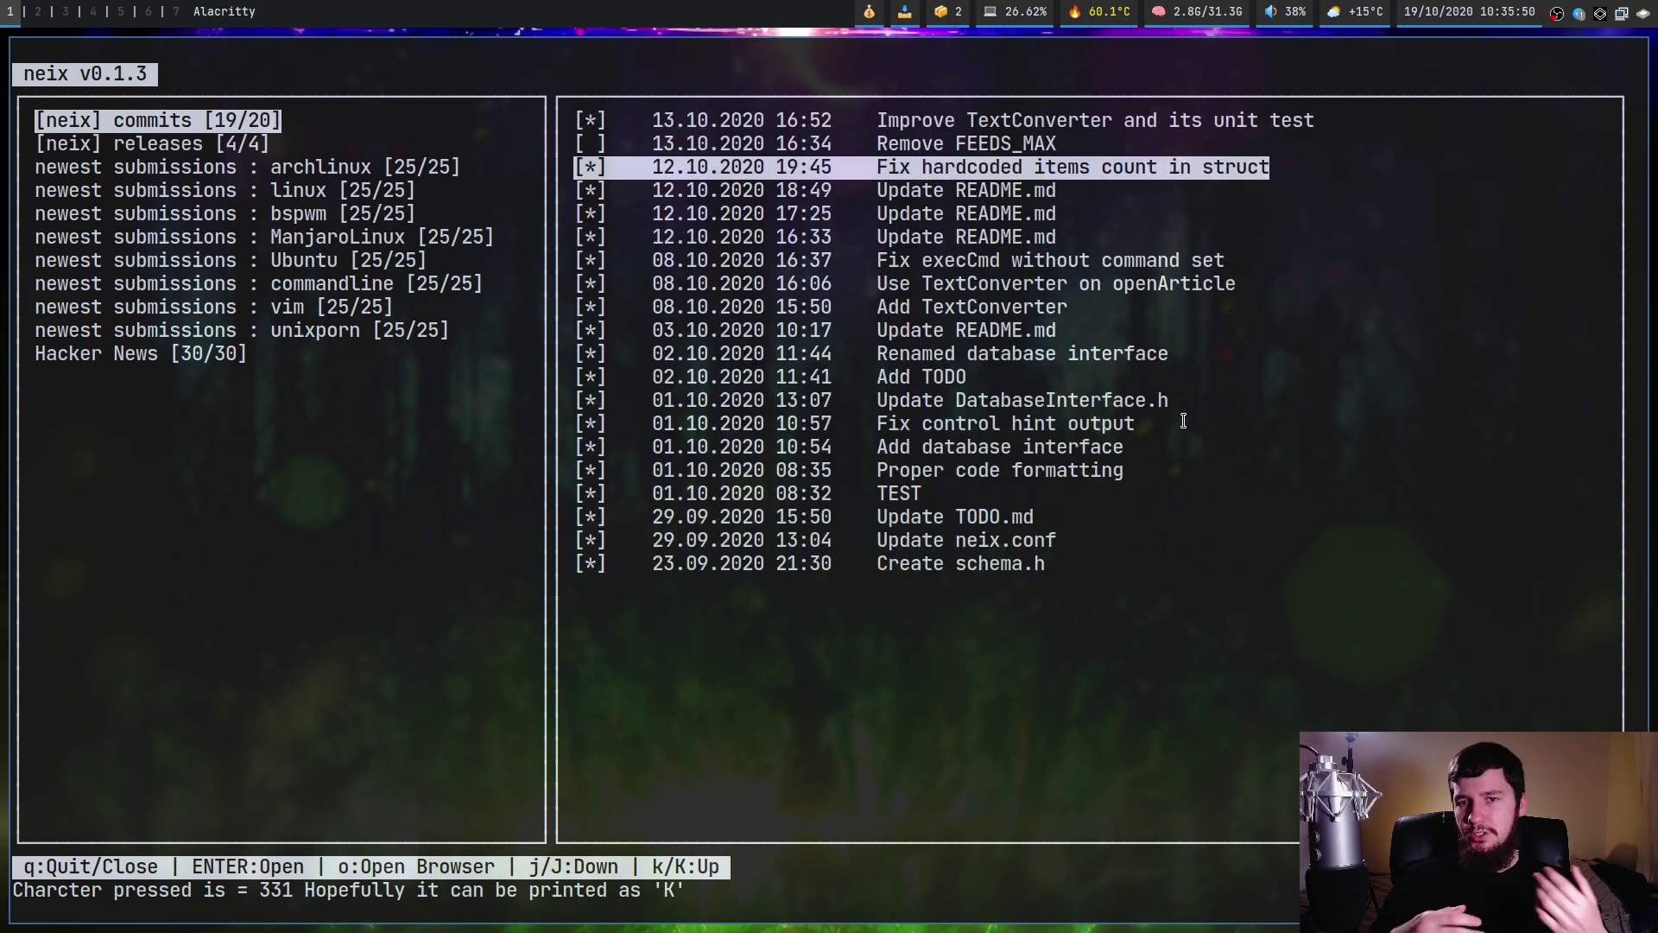
key(q)
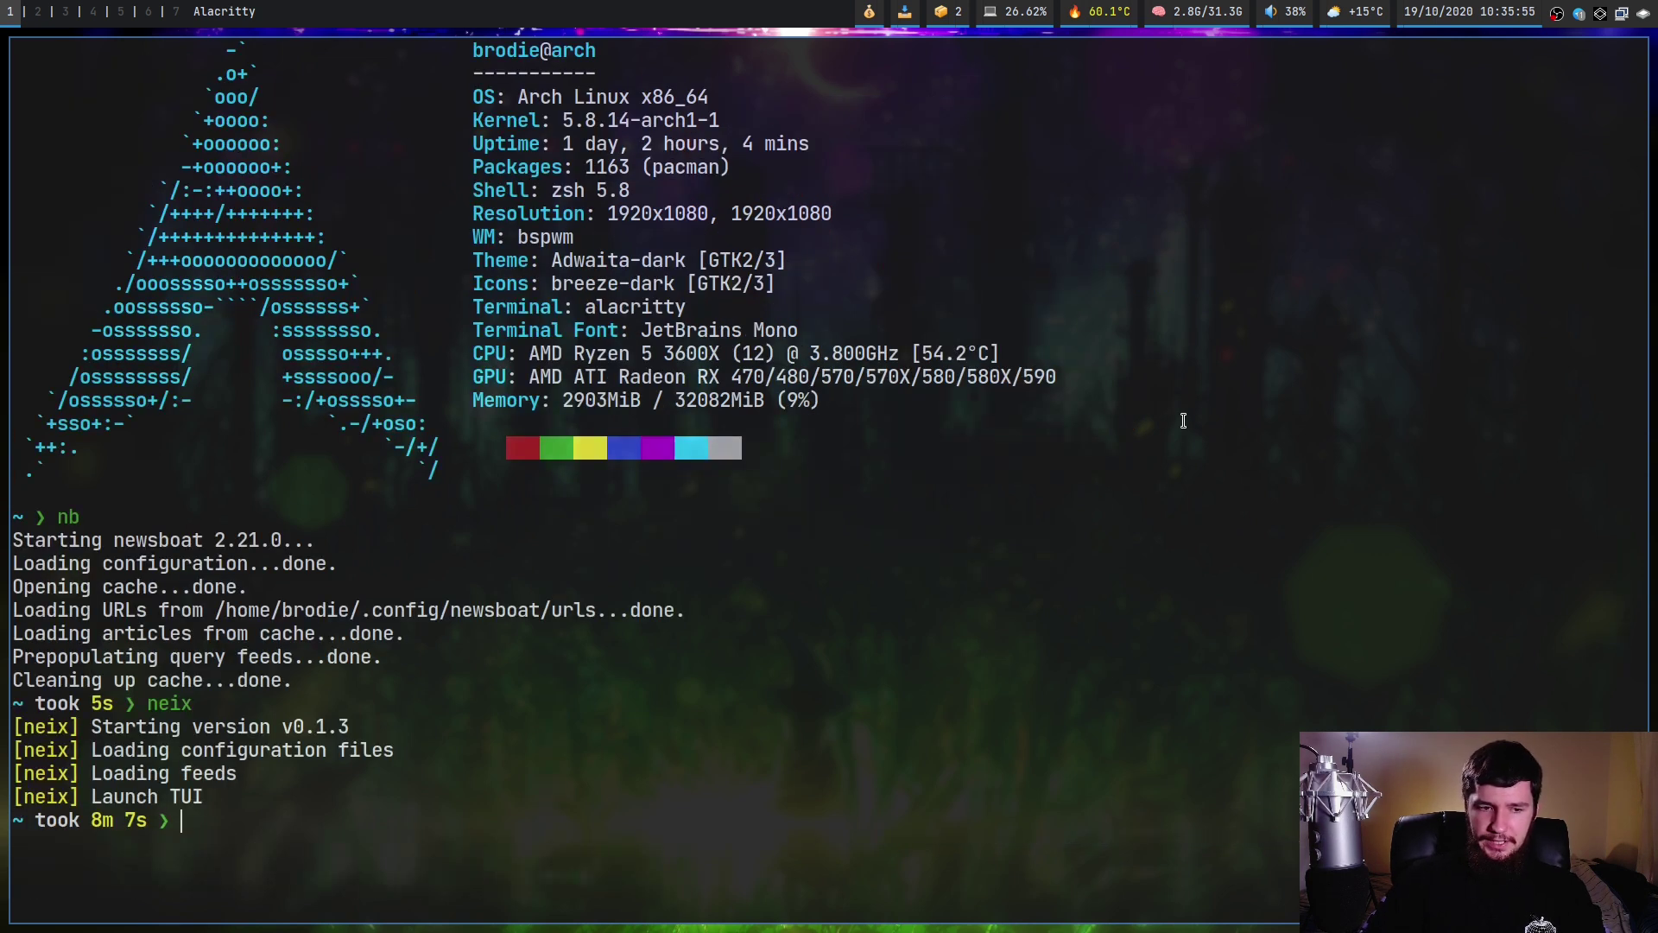
key(Up)
key(Return)
Step: Open the 18:49 Update README.md commit in the browser, then close the browser
key(j)
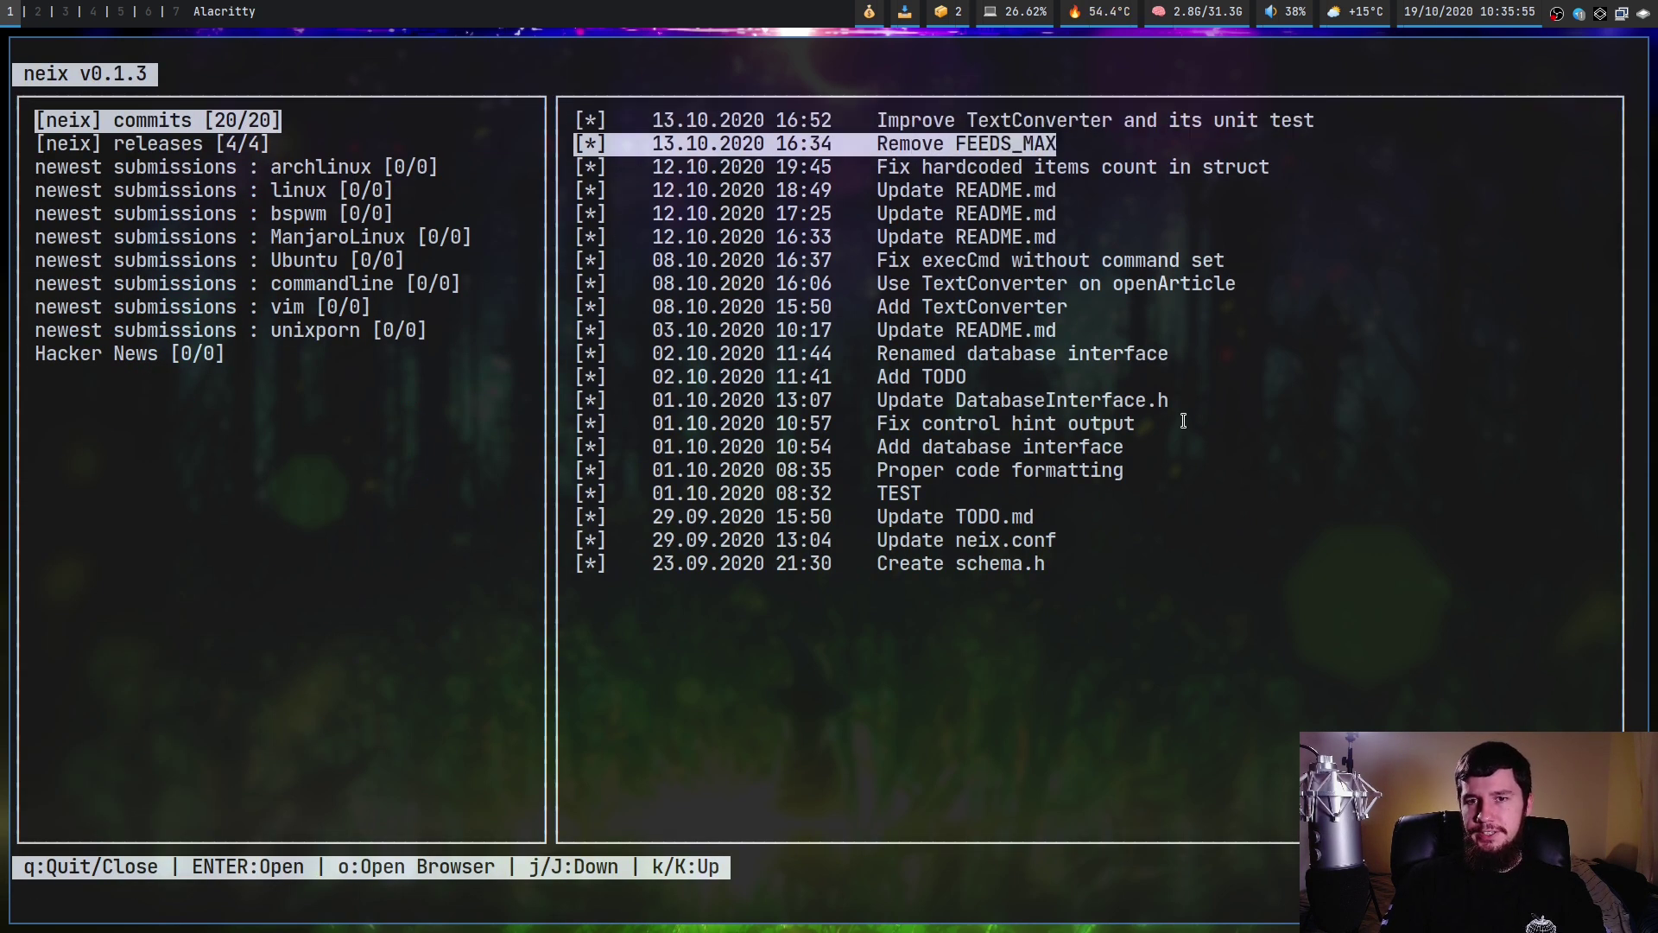
key(j)
key(j)
key(k)
key(j)
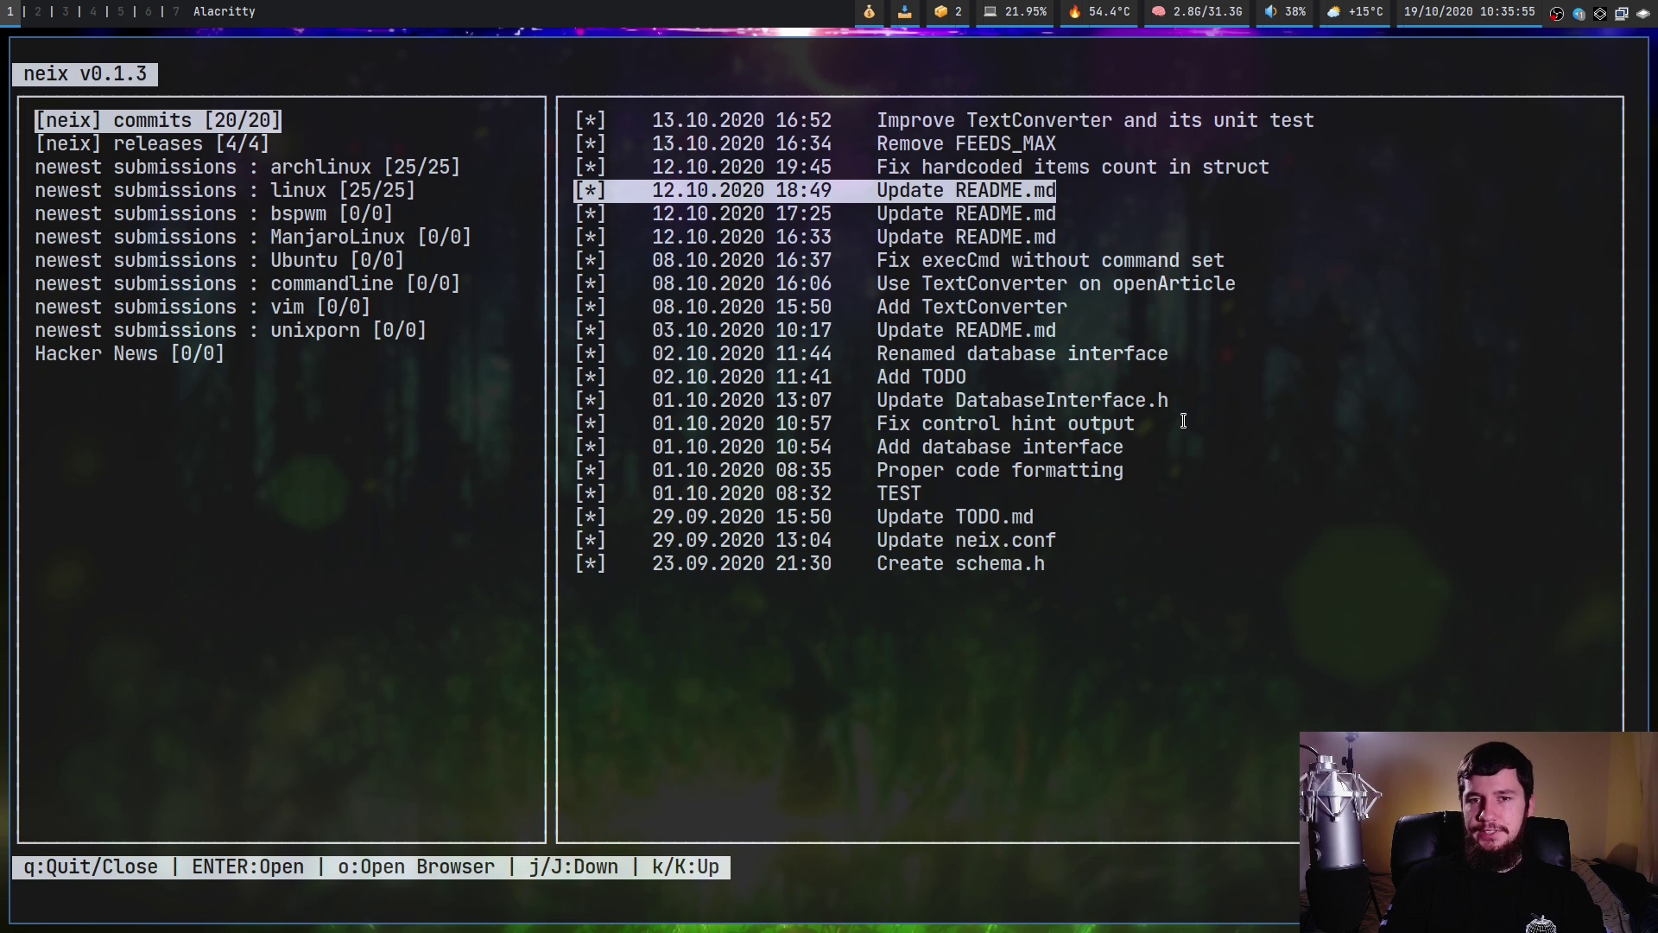
key(o)
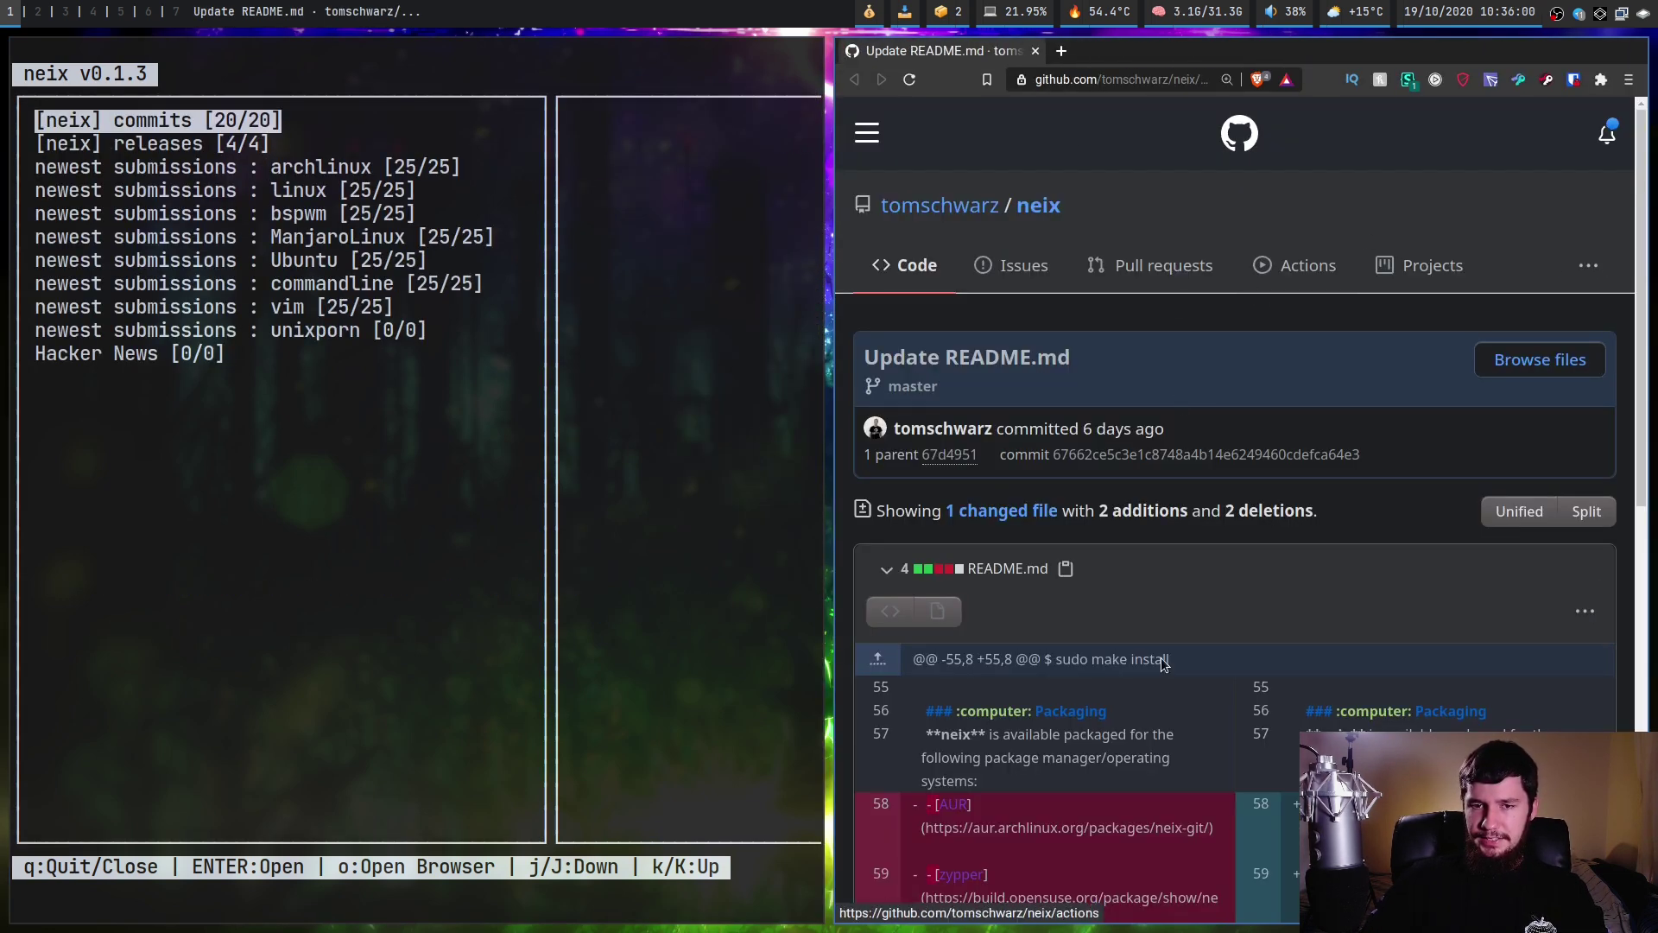
key(super+f)
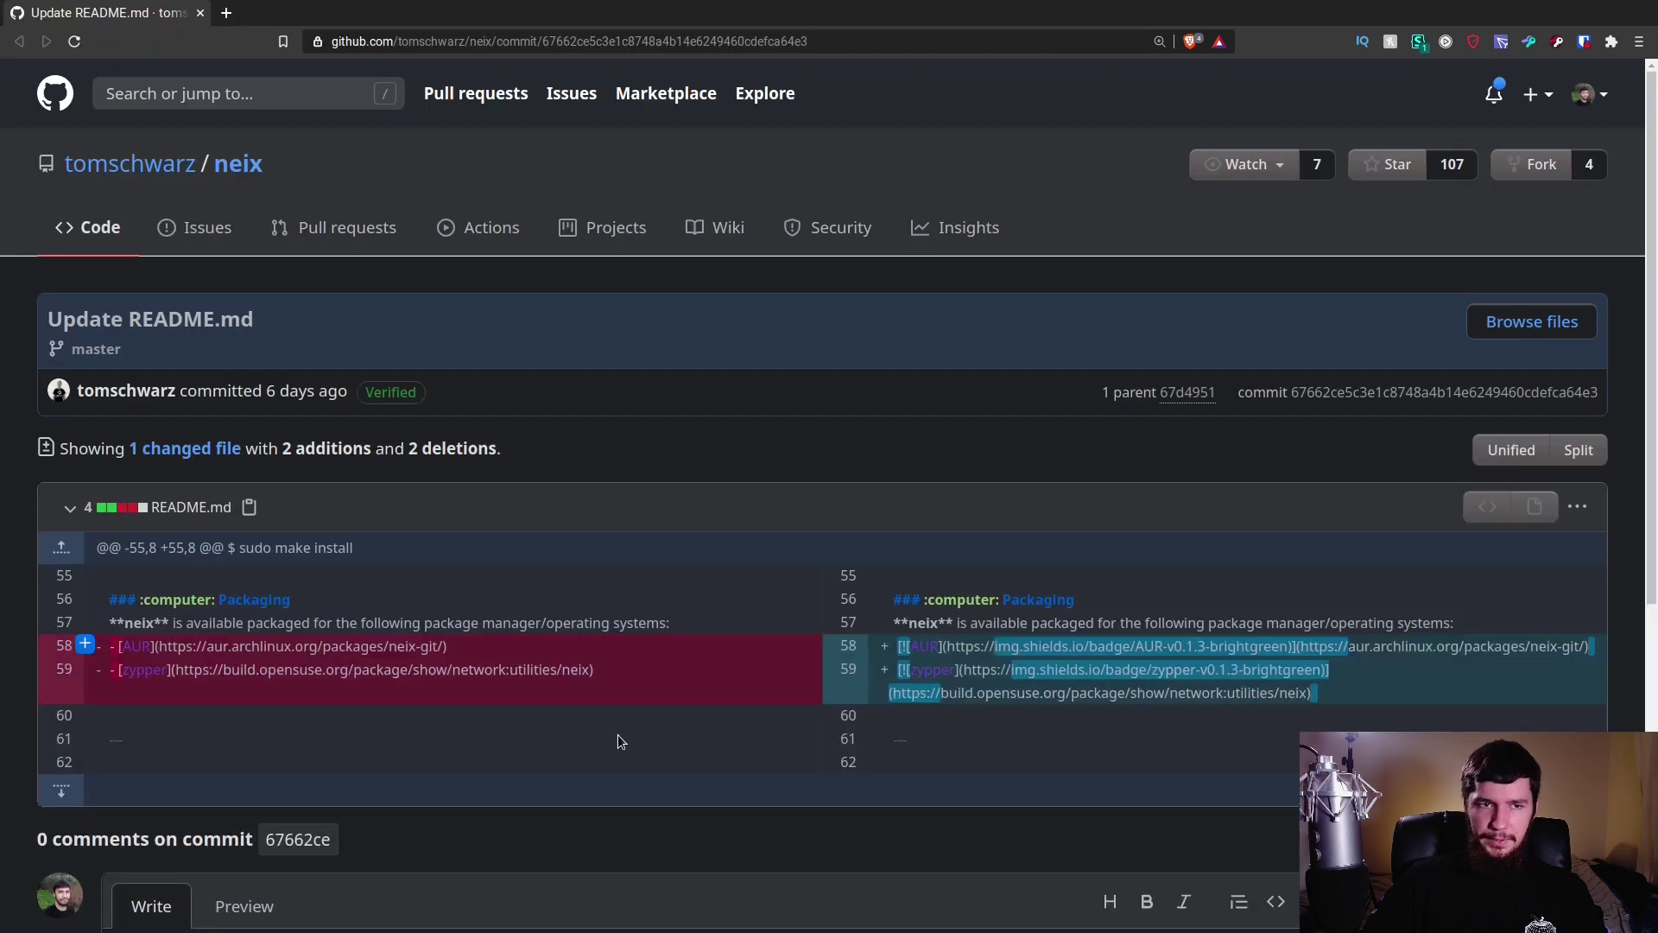
key(super+f)
key(super+w)
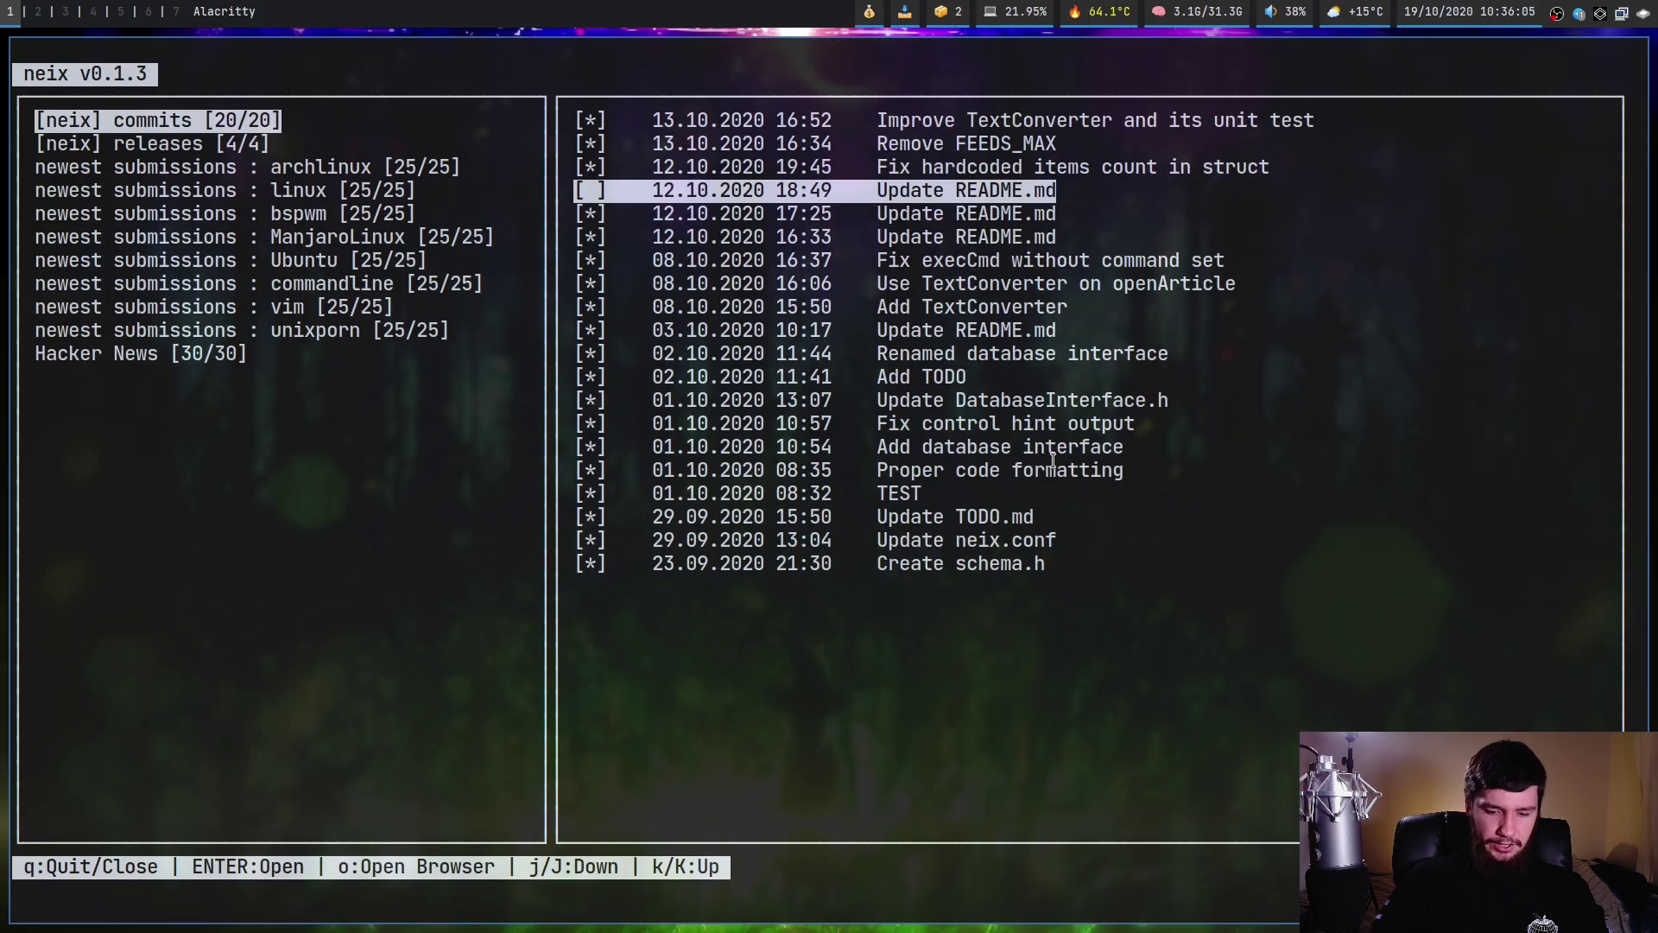
Step: Switch to the archlinux feed and view 'Duplicate gnome-session on eGPU?' in the browser, then close it
key(h)
key(j)
key(j)
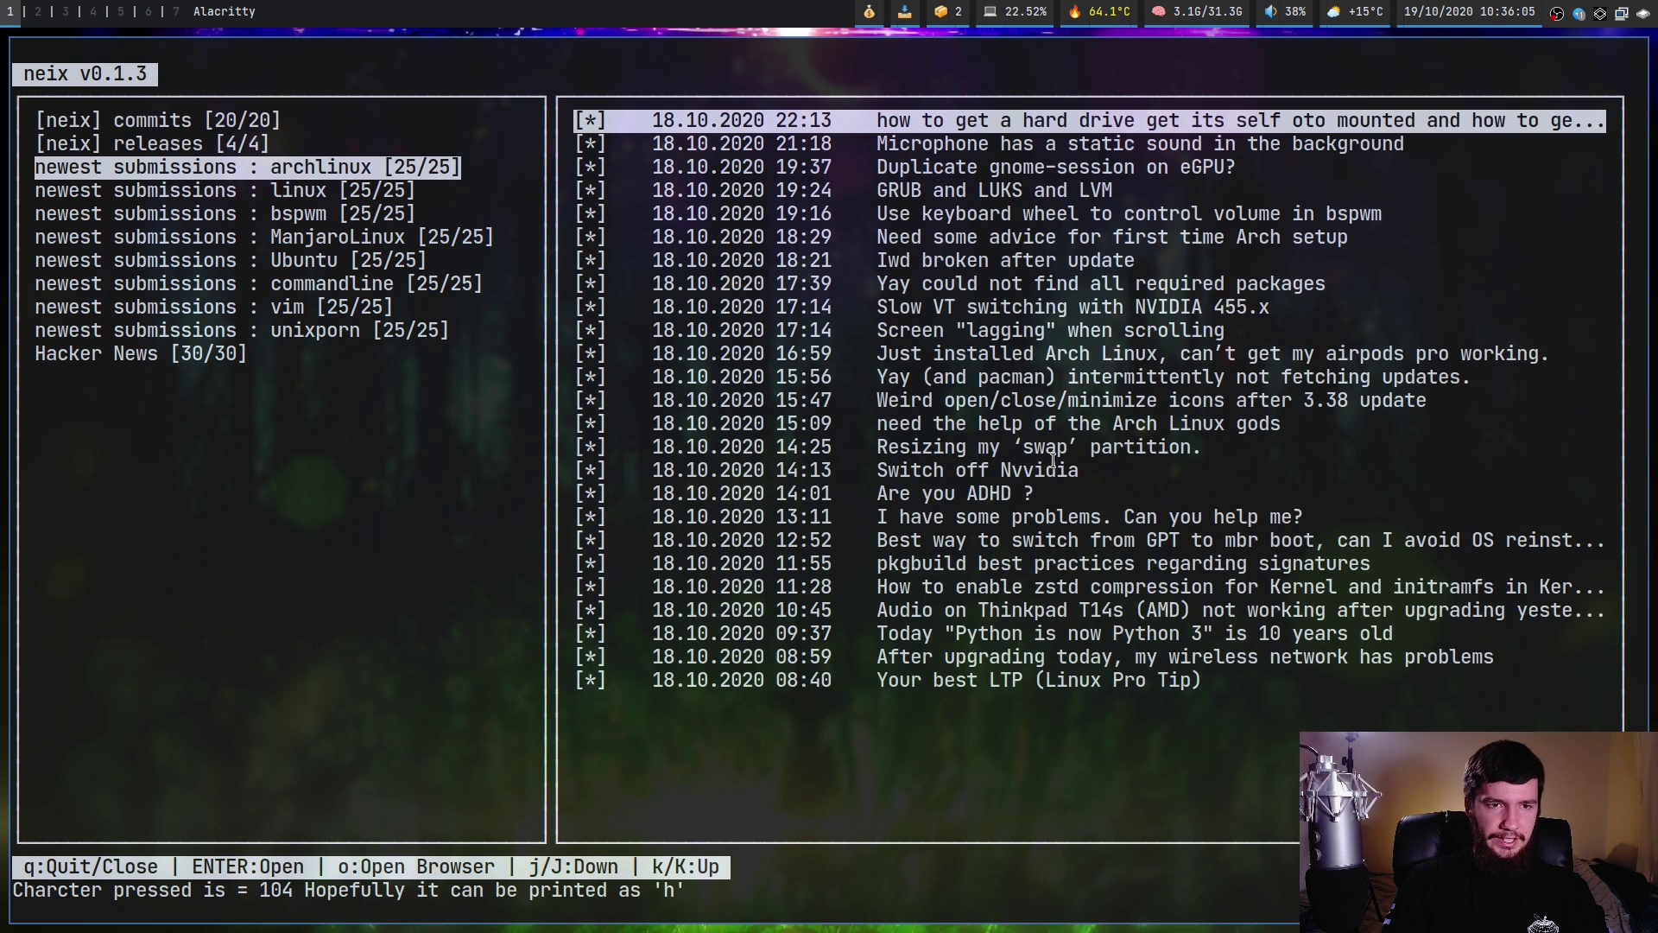
key(j)
key(j)
key(j)
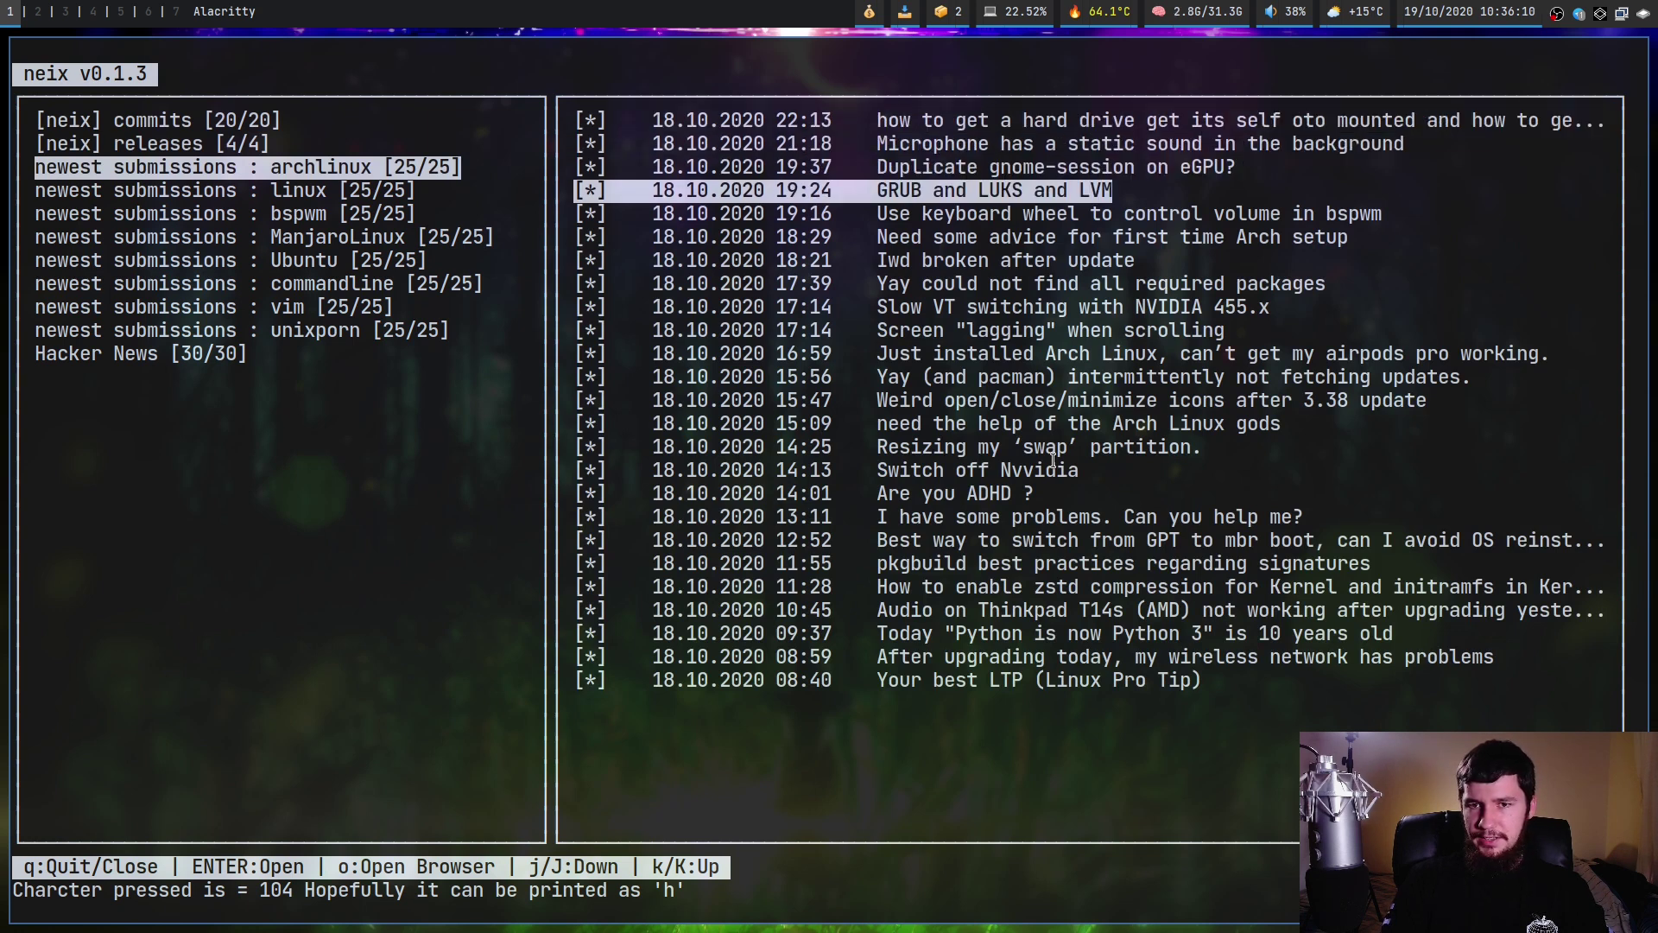
key(k)
key(o)
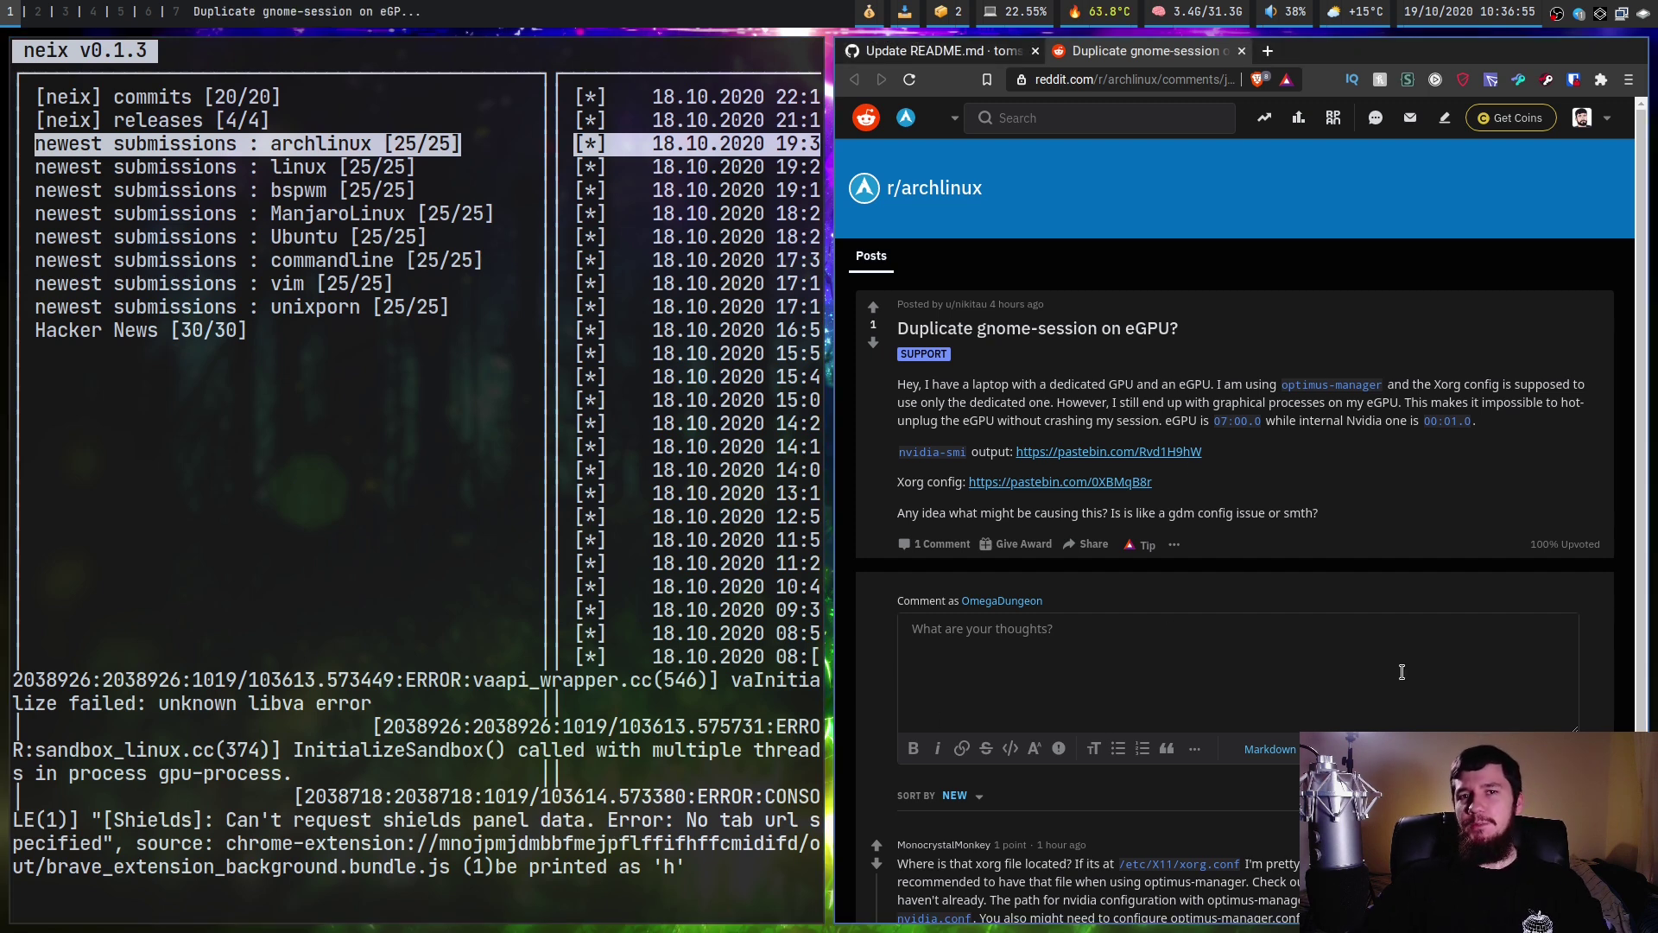
key(super+w)
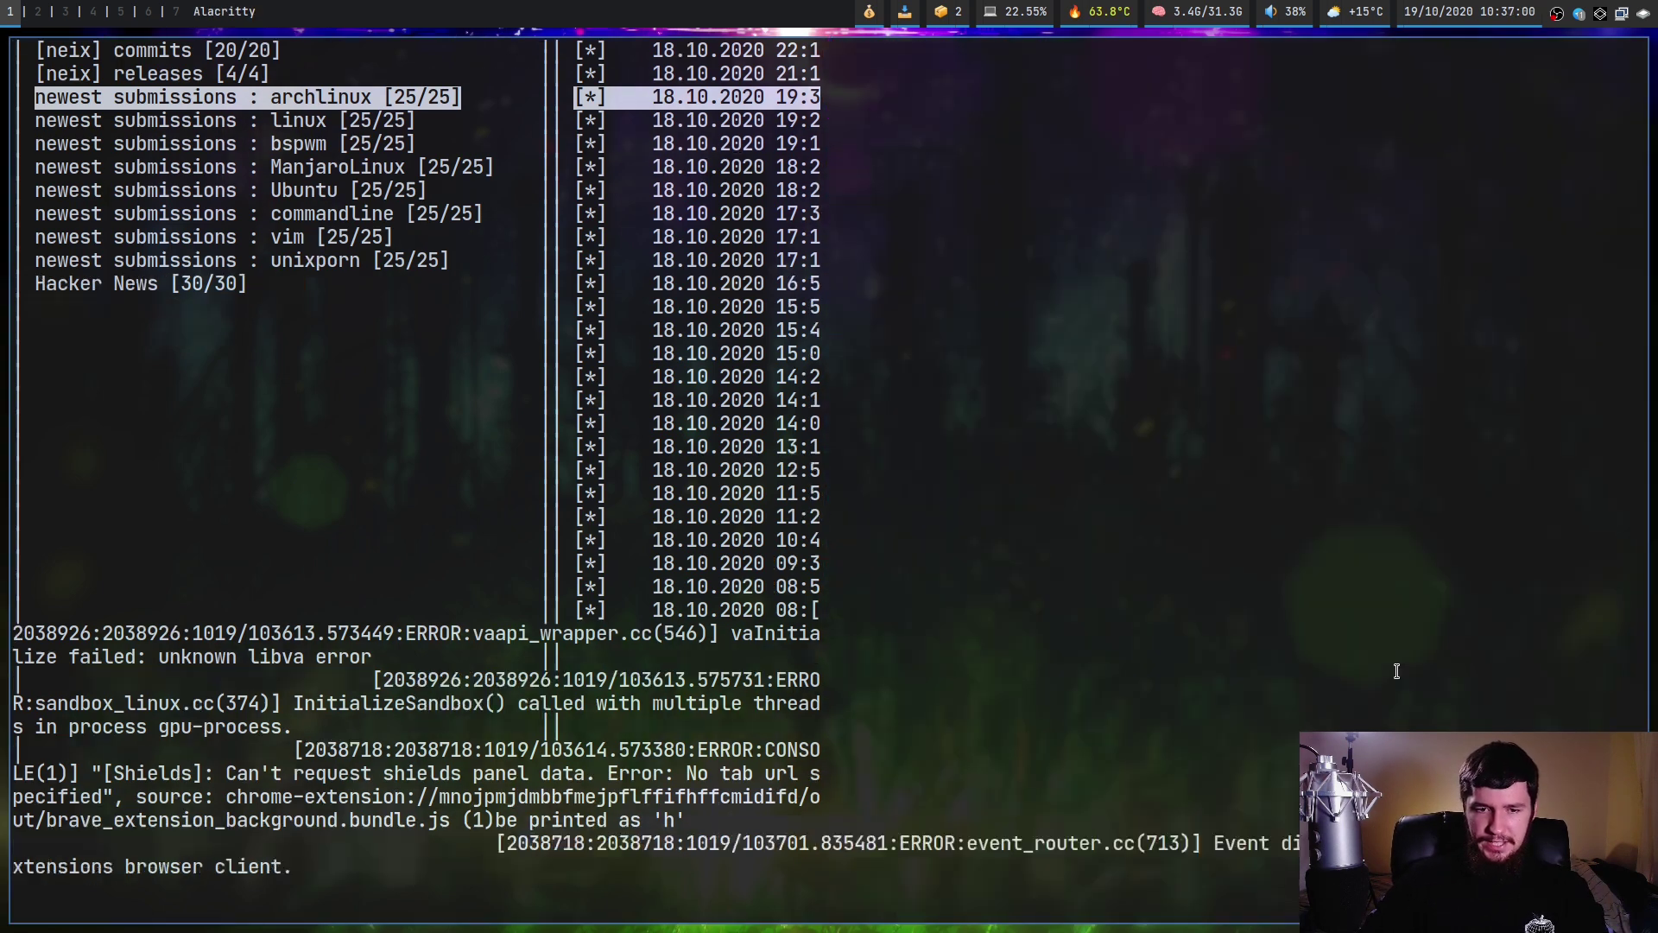
key(j)
key(j)
key(j)
key(j)
key(j)
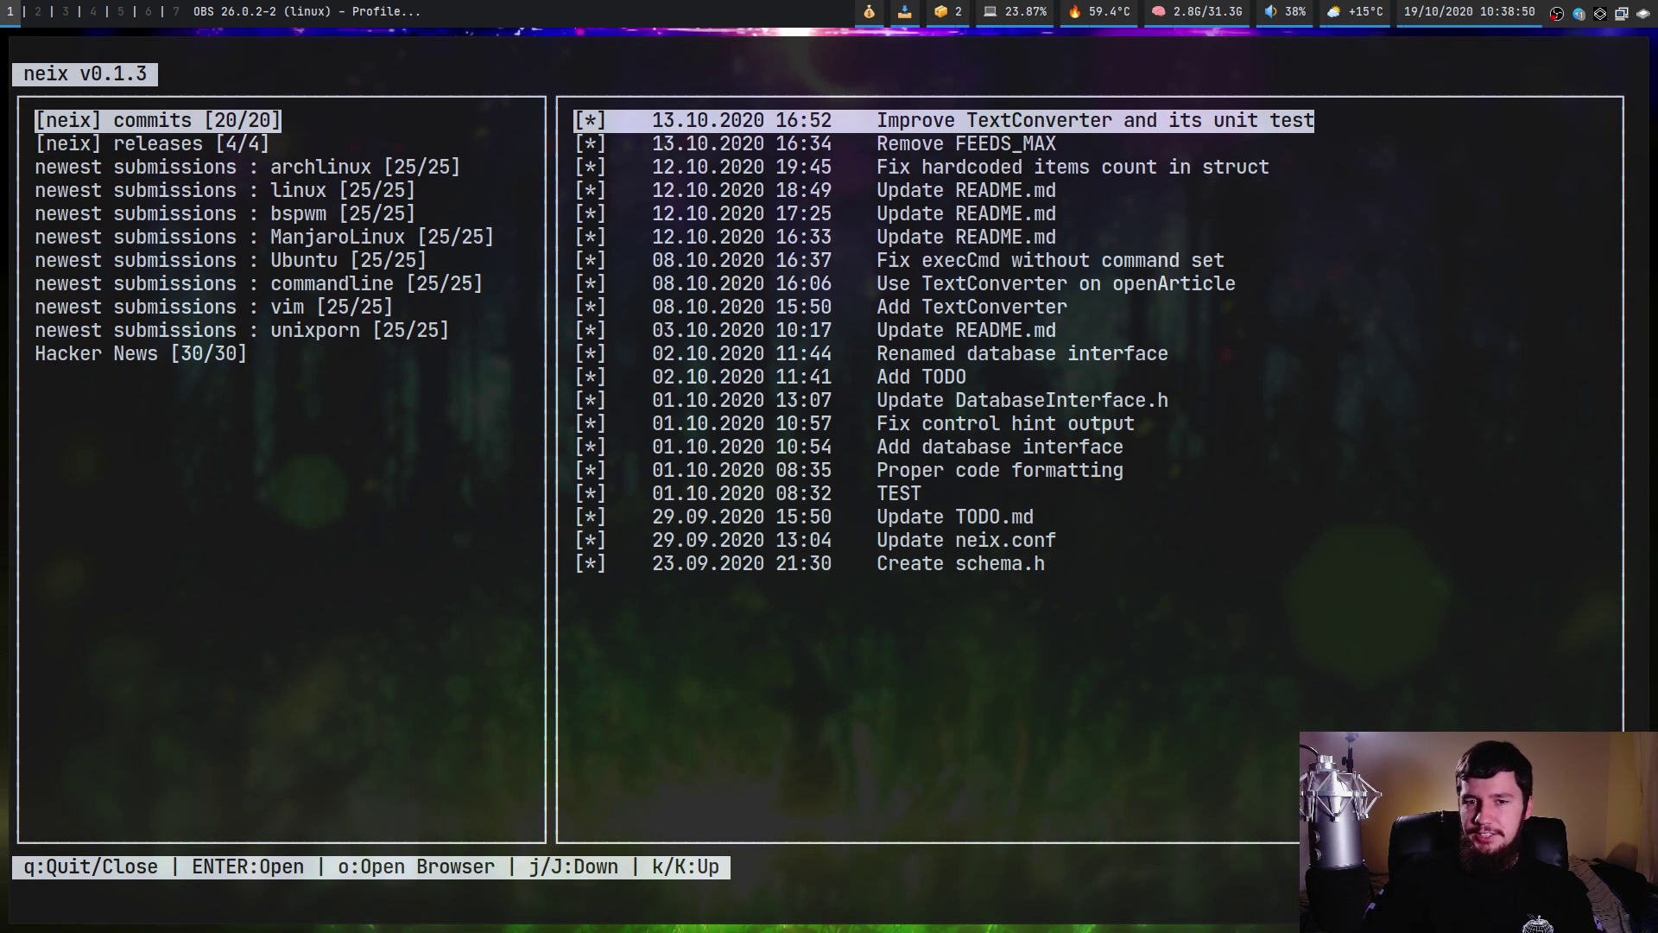
Step: Focus the neix terminal and quit neix back to the shell
click(1448, 335)
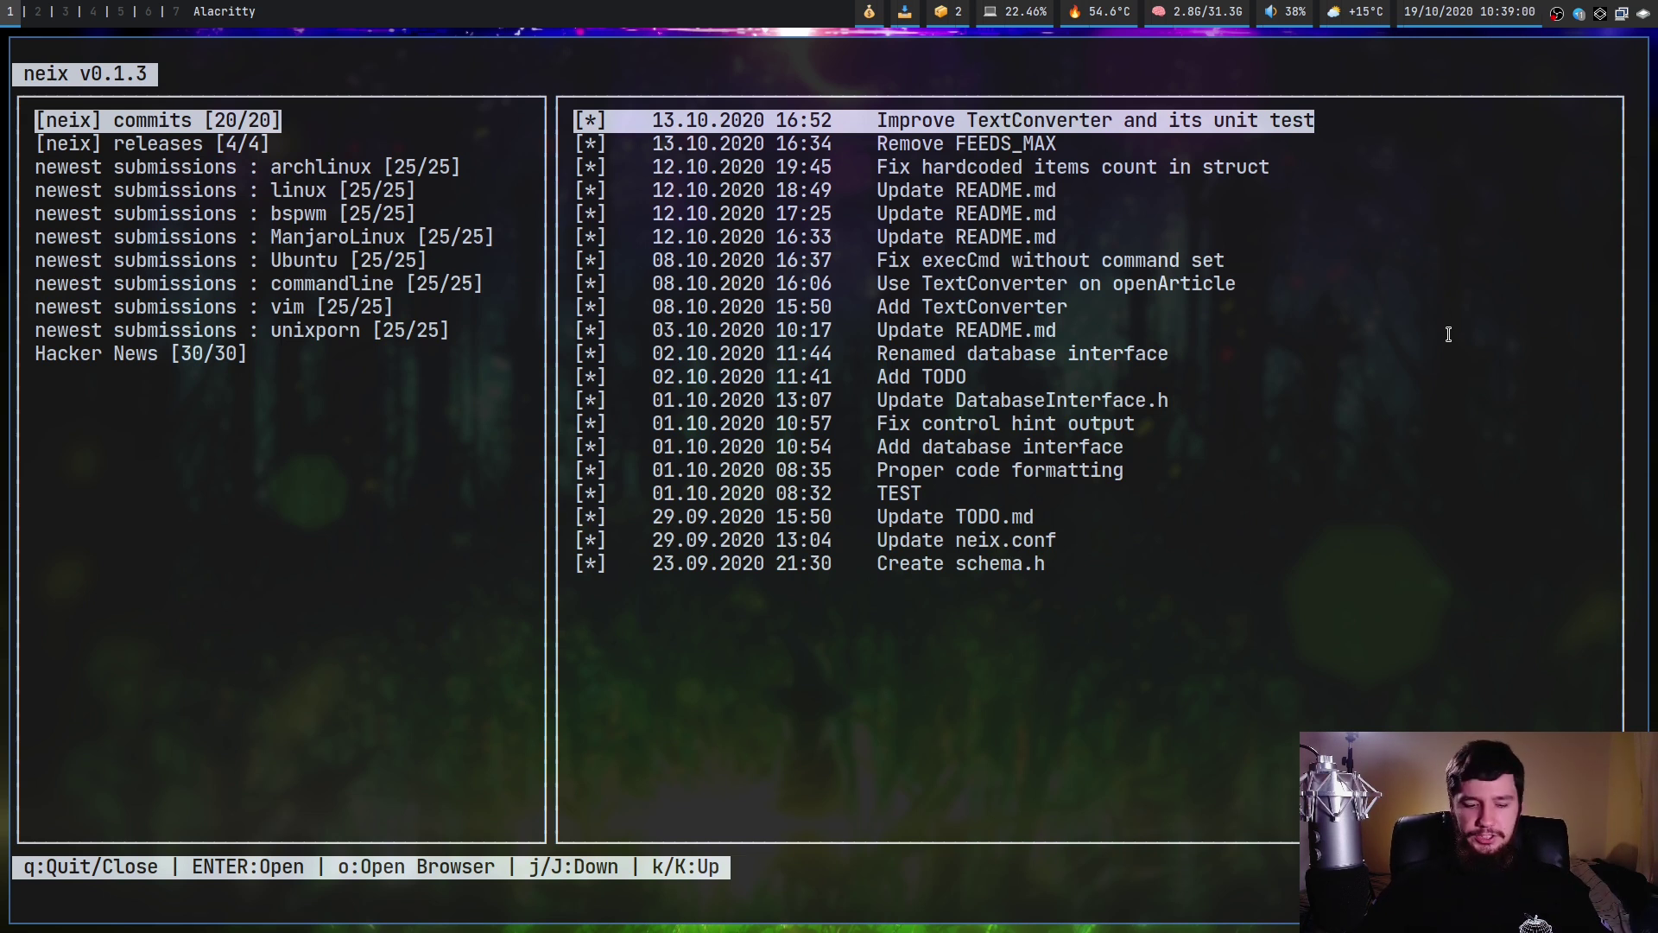
key(q)
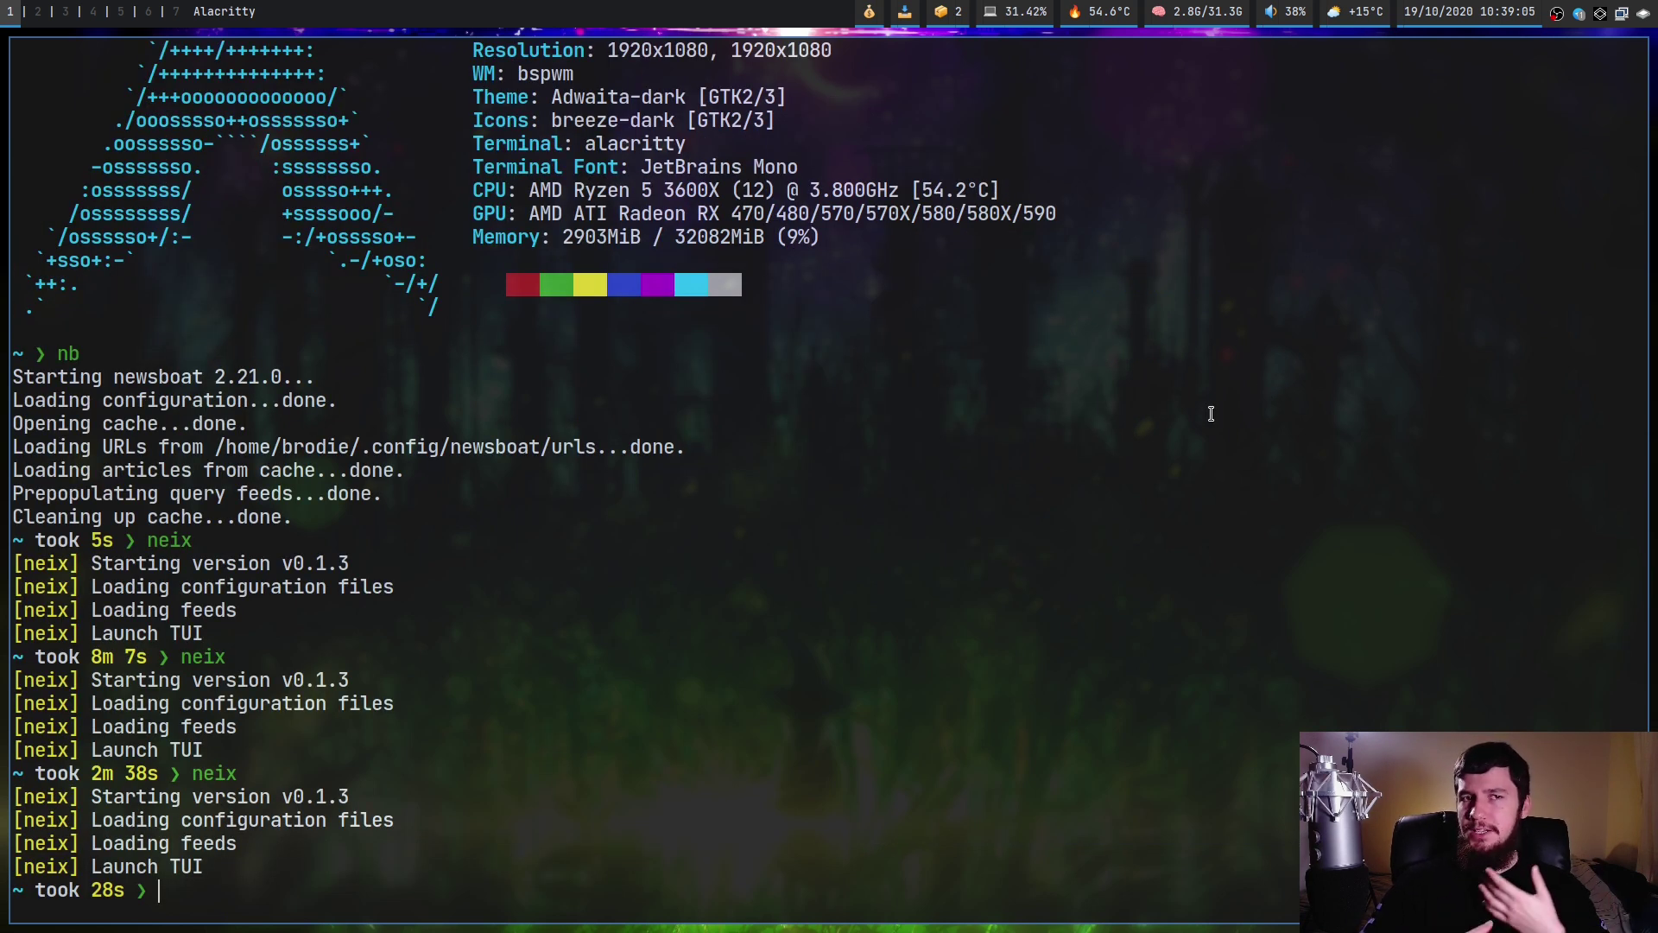
Step: Export the newsboat feeds with 'newsboat -e >> feeds.xml'
text(newsb)
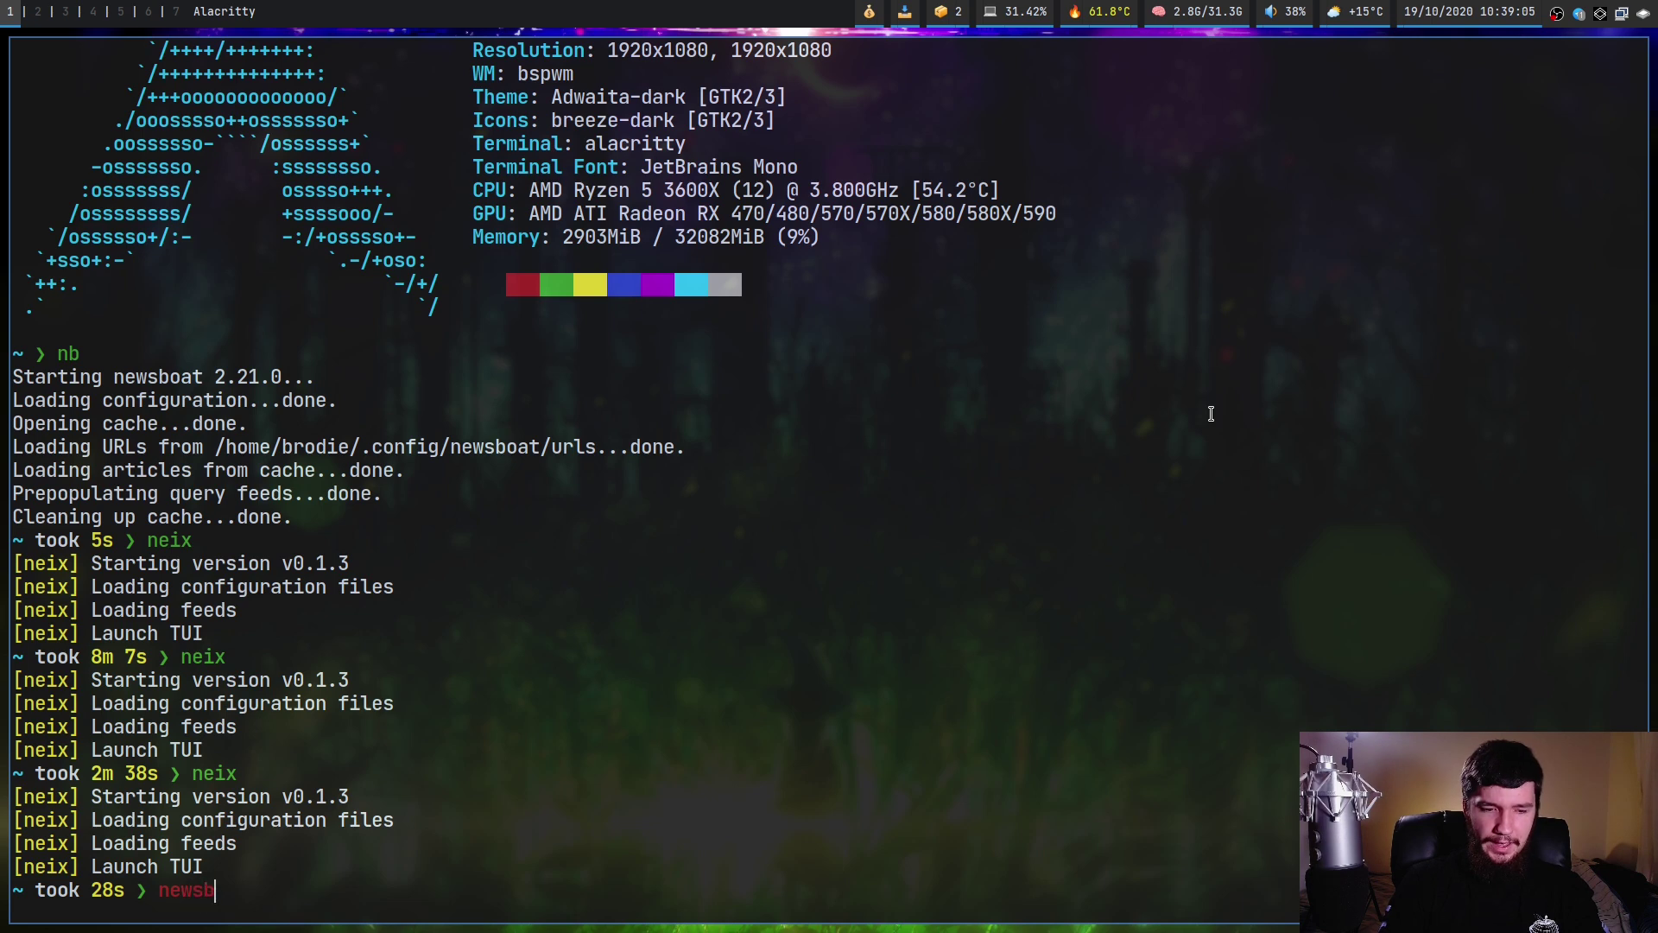
text(oat -e)
key(Return)
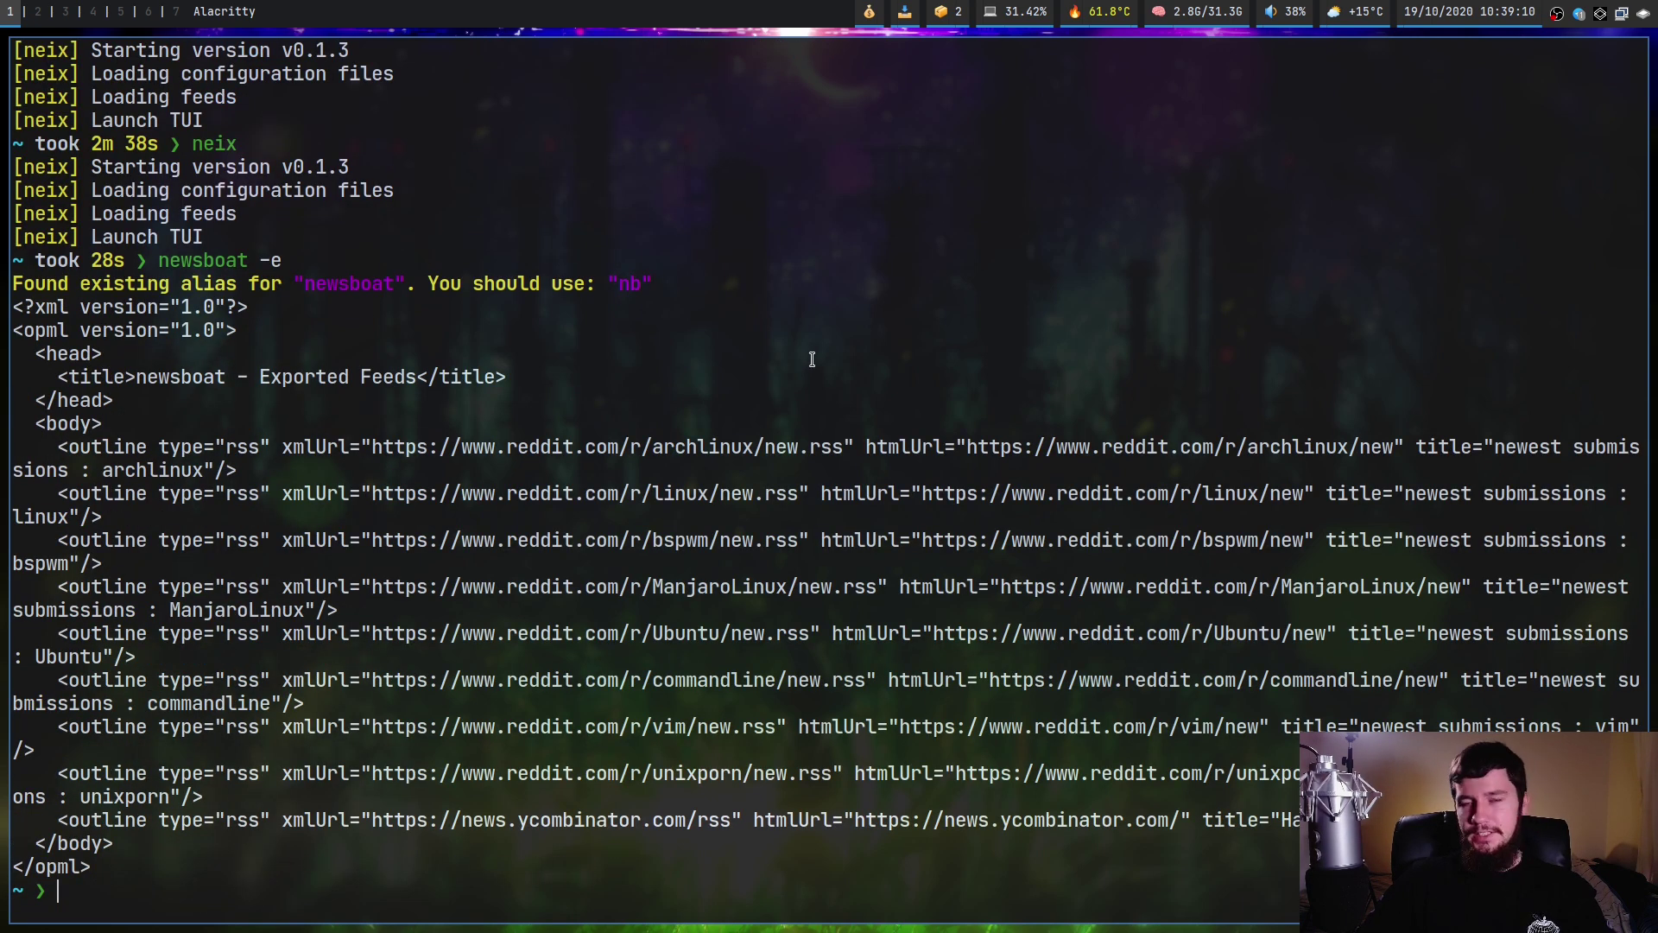
key(Up)
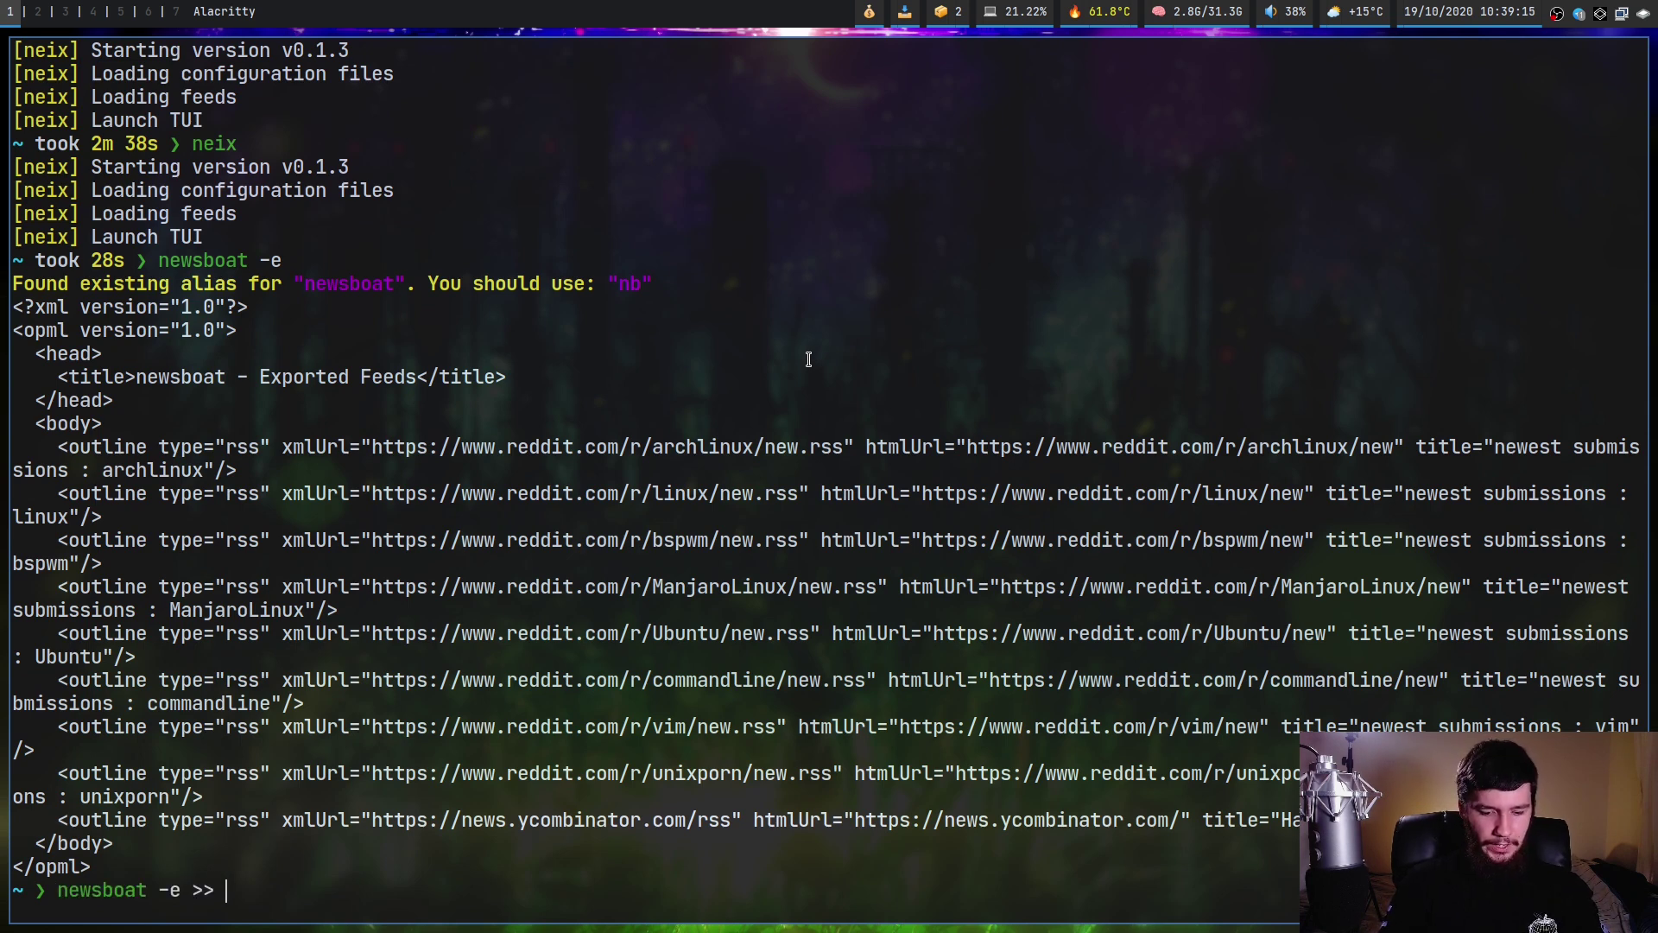
text(>> feeds.)
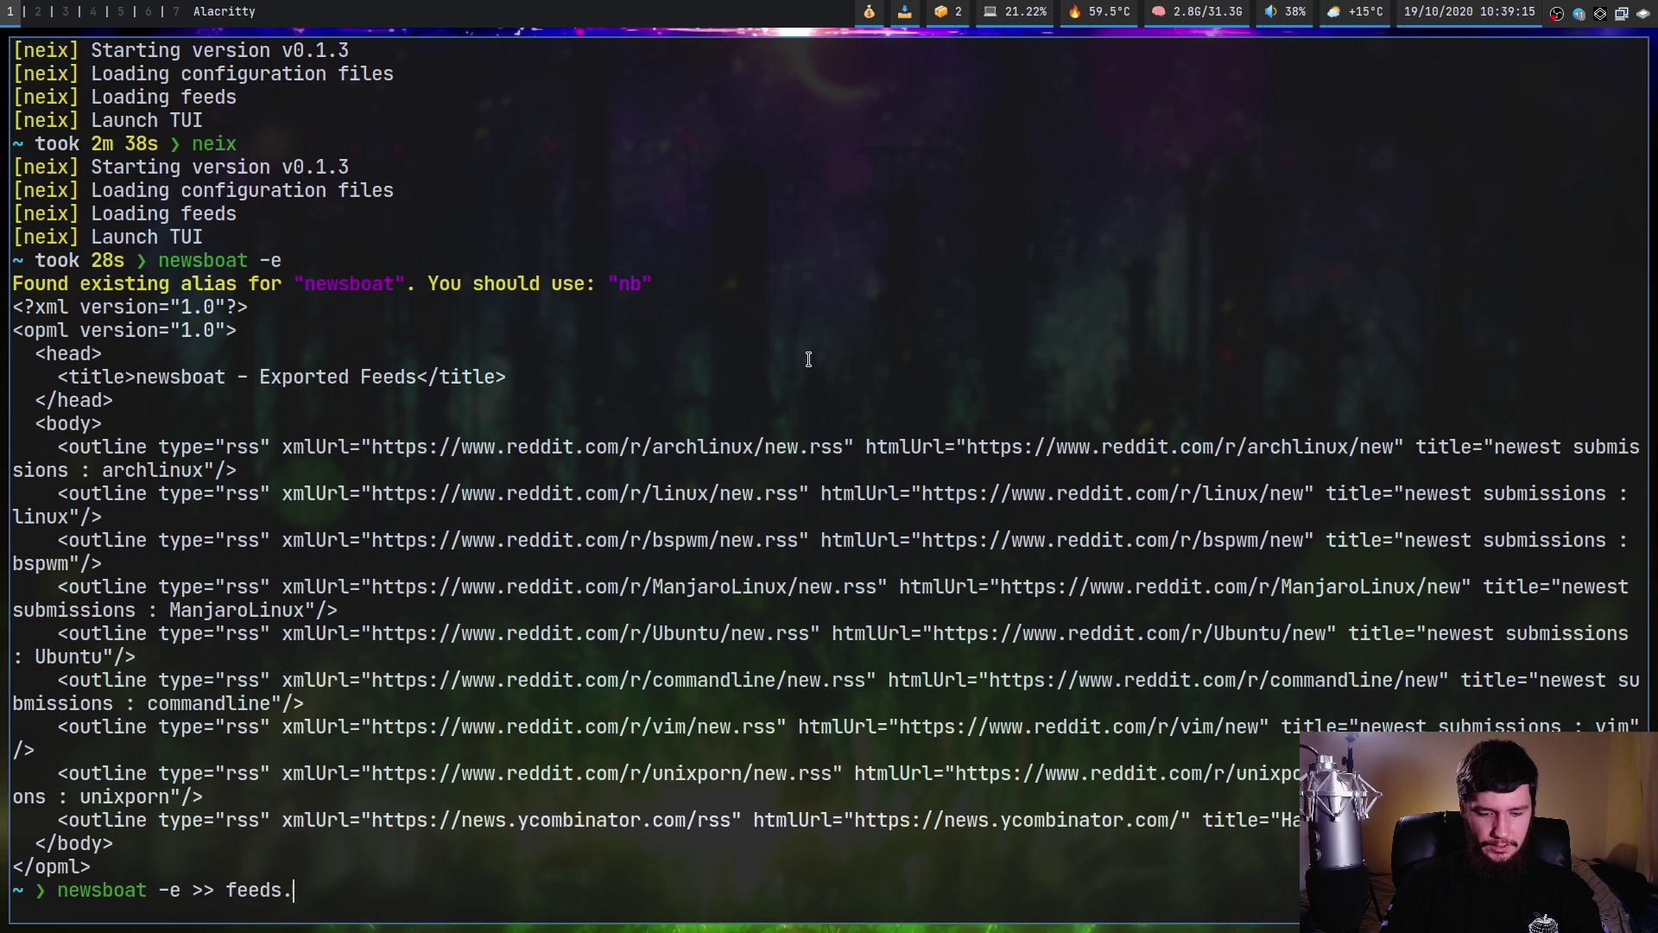
key(BackSpace)
text(.xml)
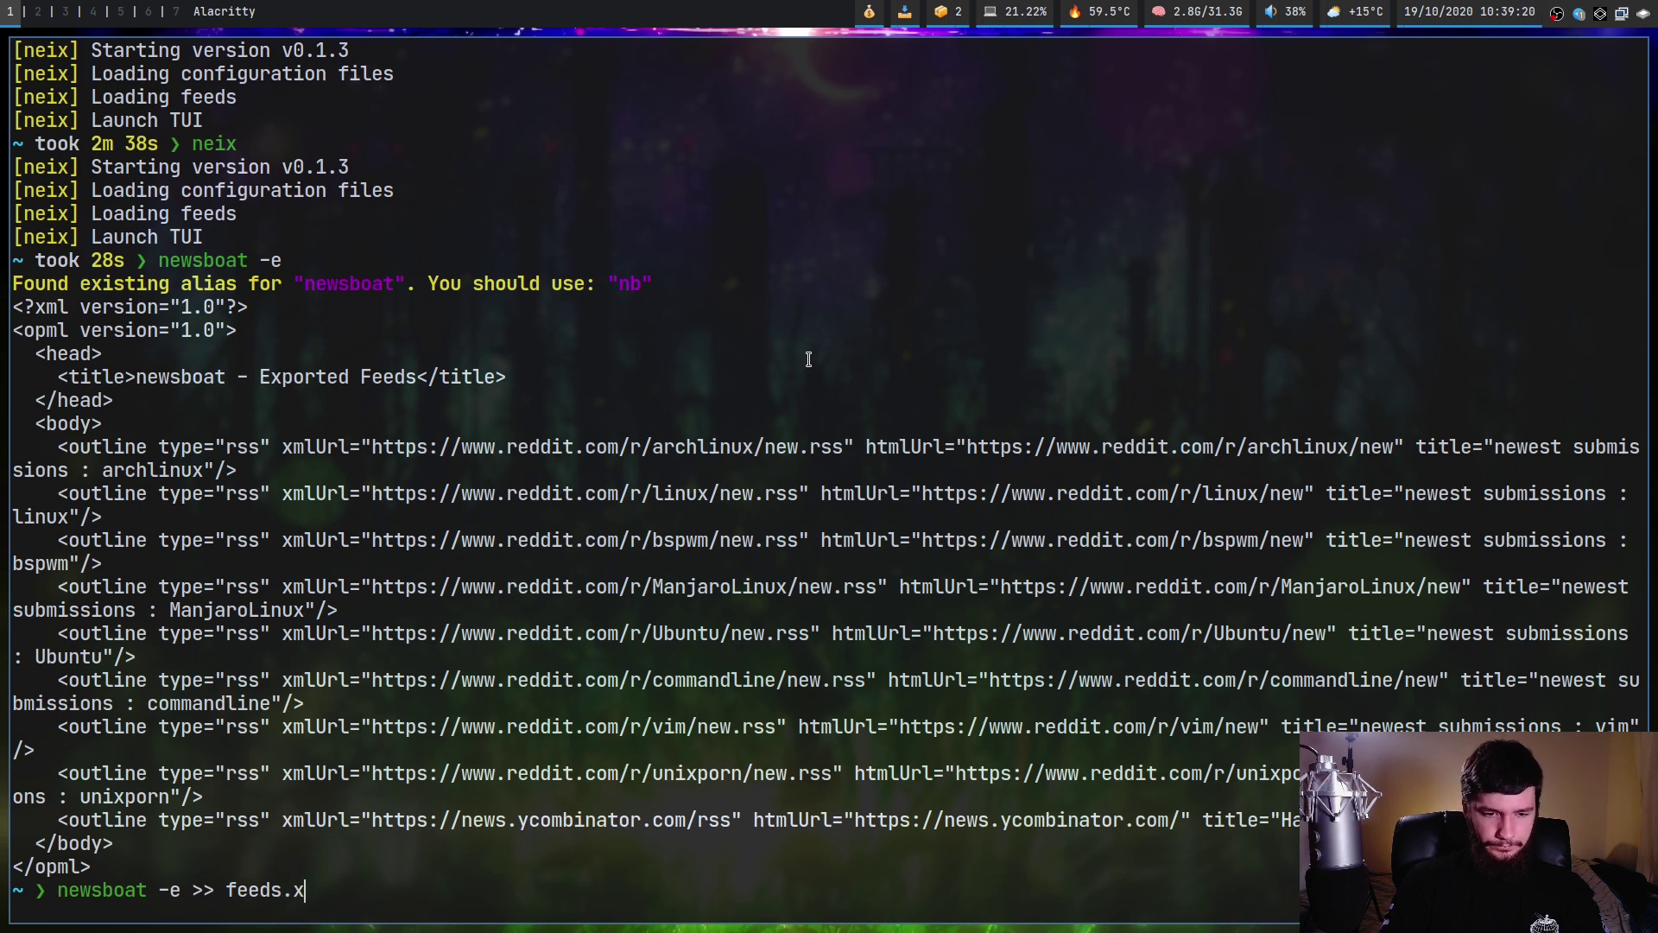
key(Return)
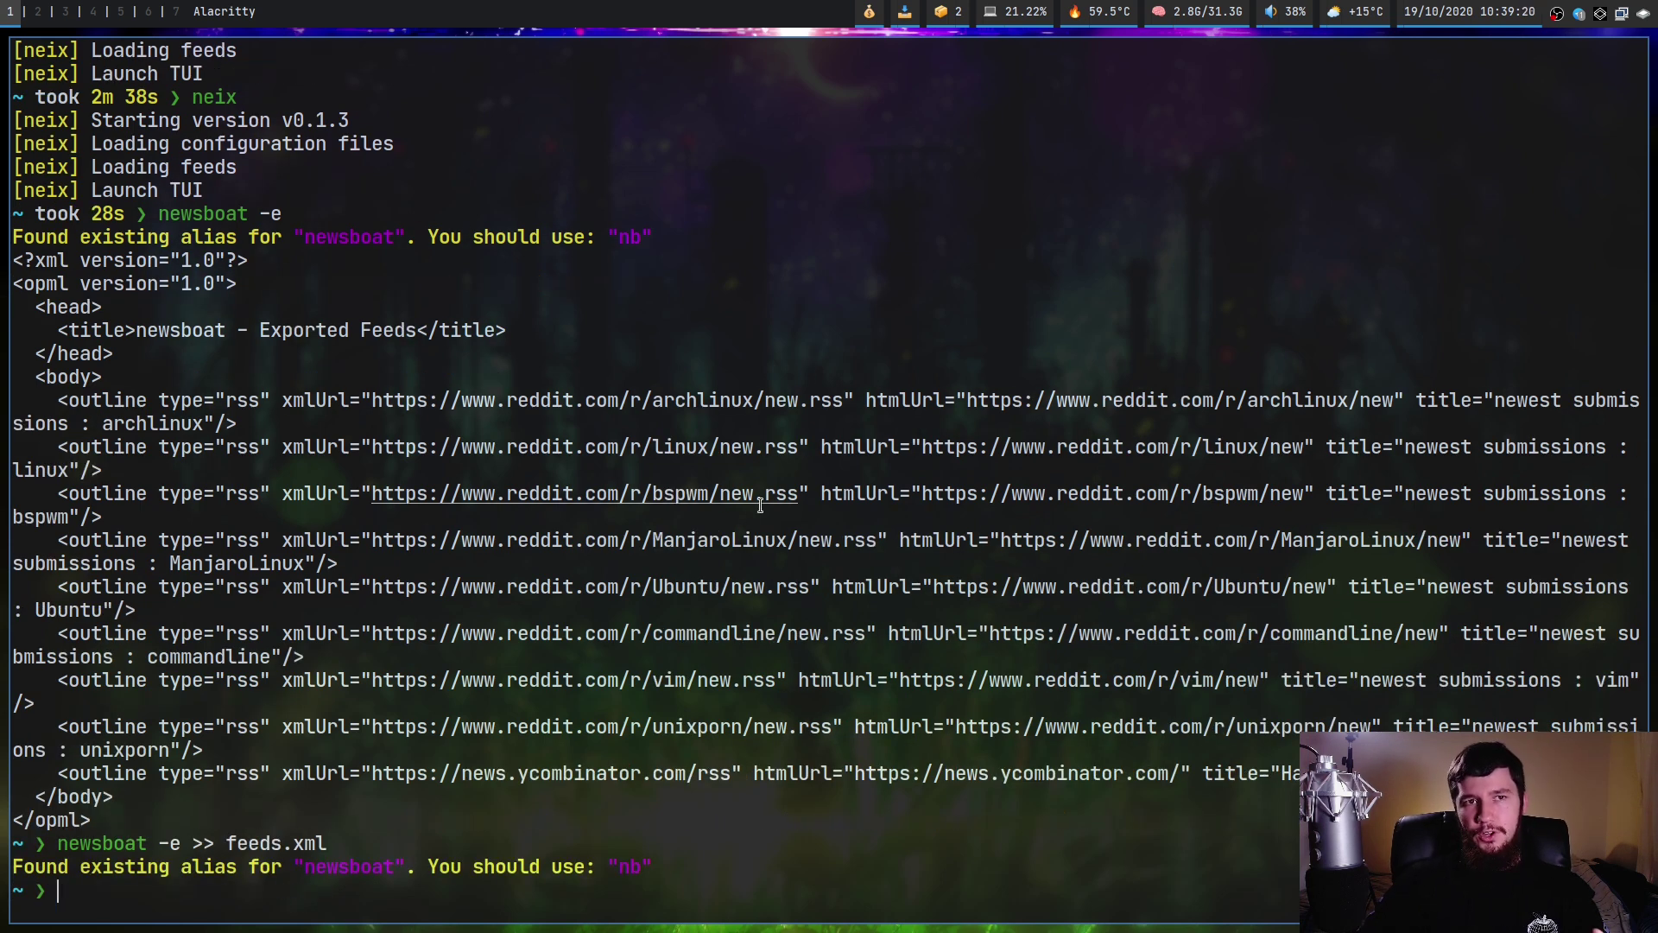
Step: Import feeds.xml with 'neix -i feeds.xml' and launch neix
text(nei)
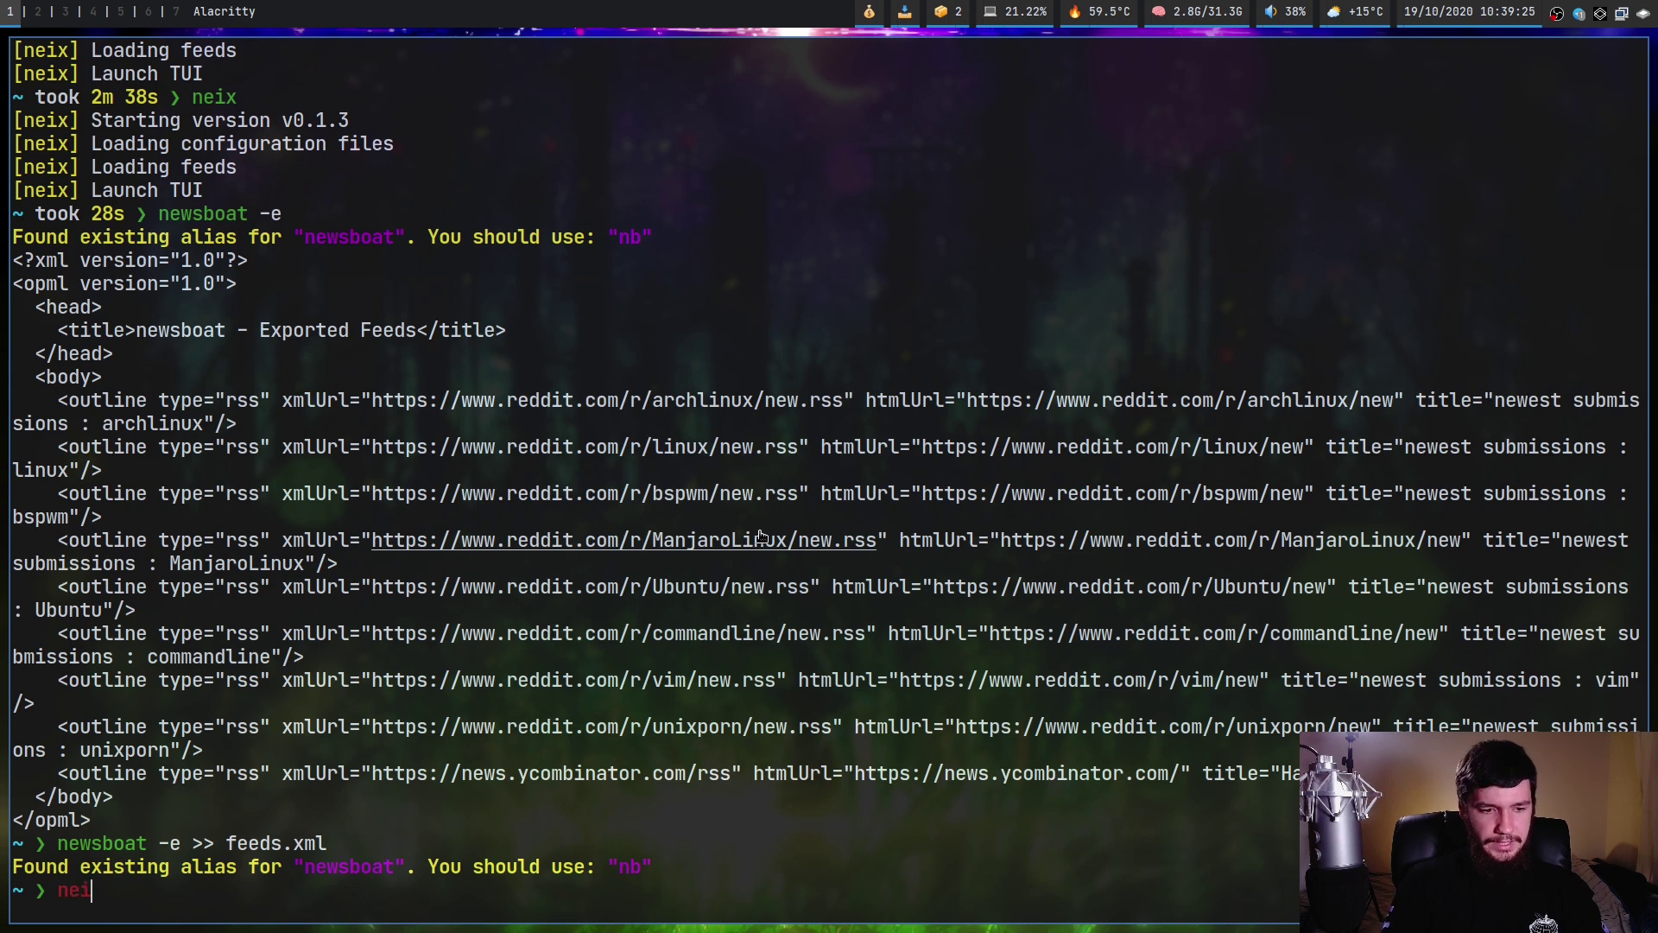
text(x -i)
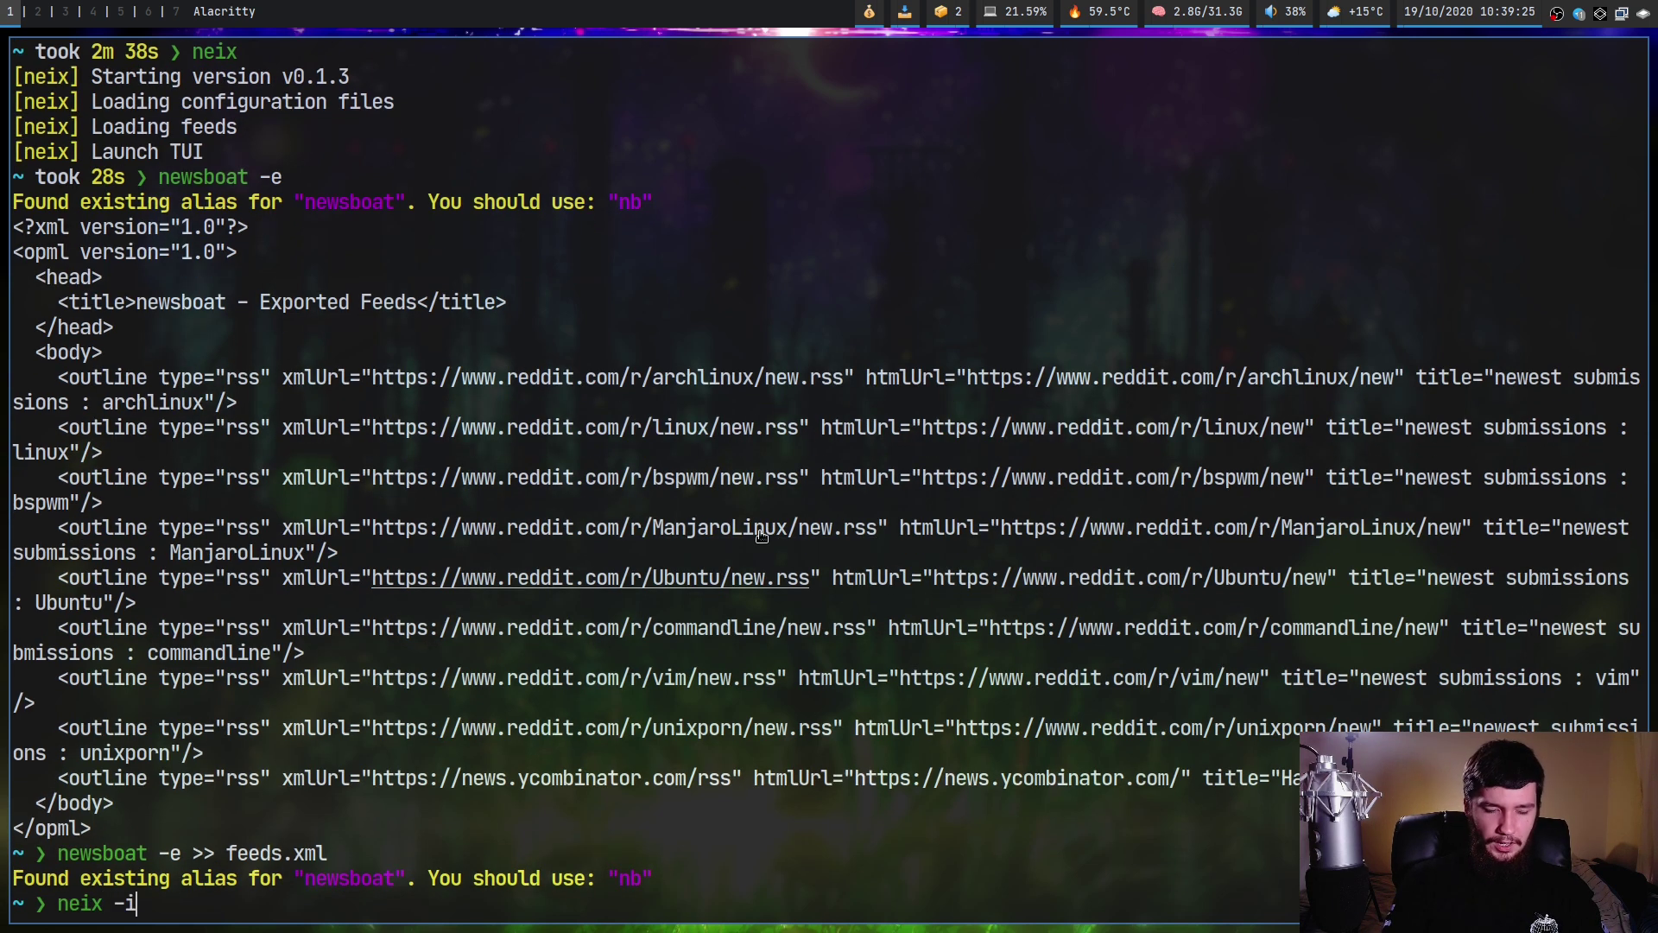
text( feeds)
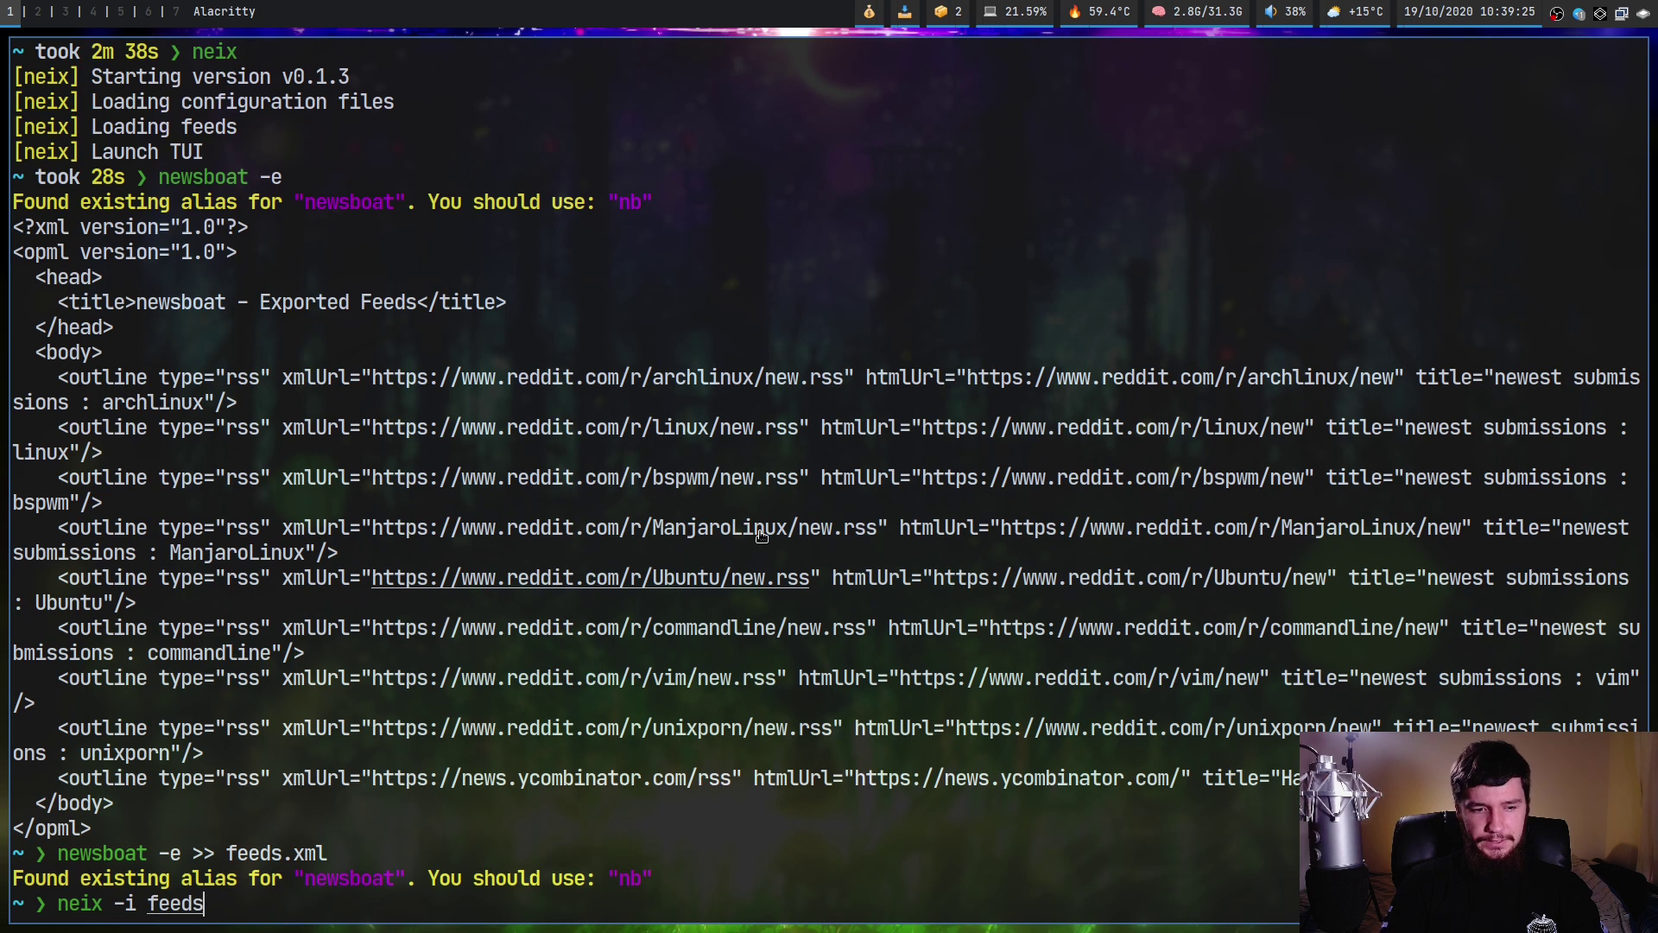
text(.xml)
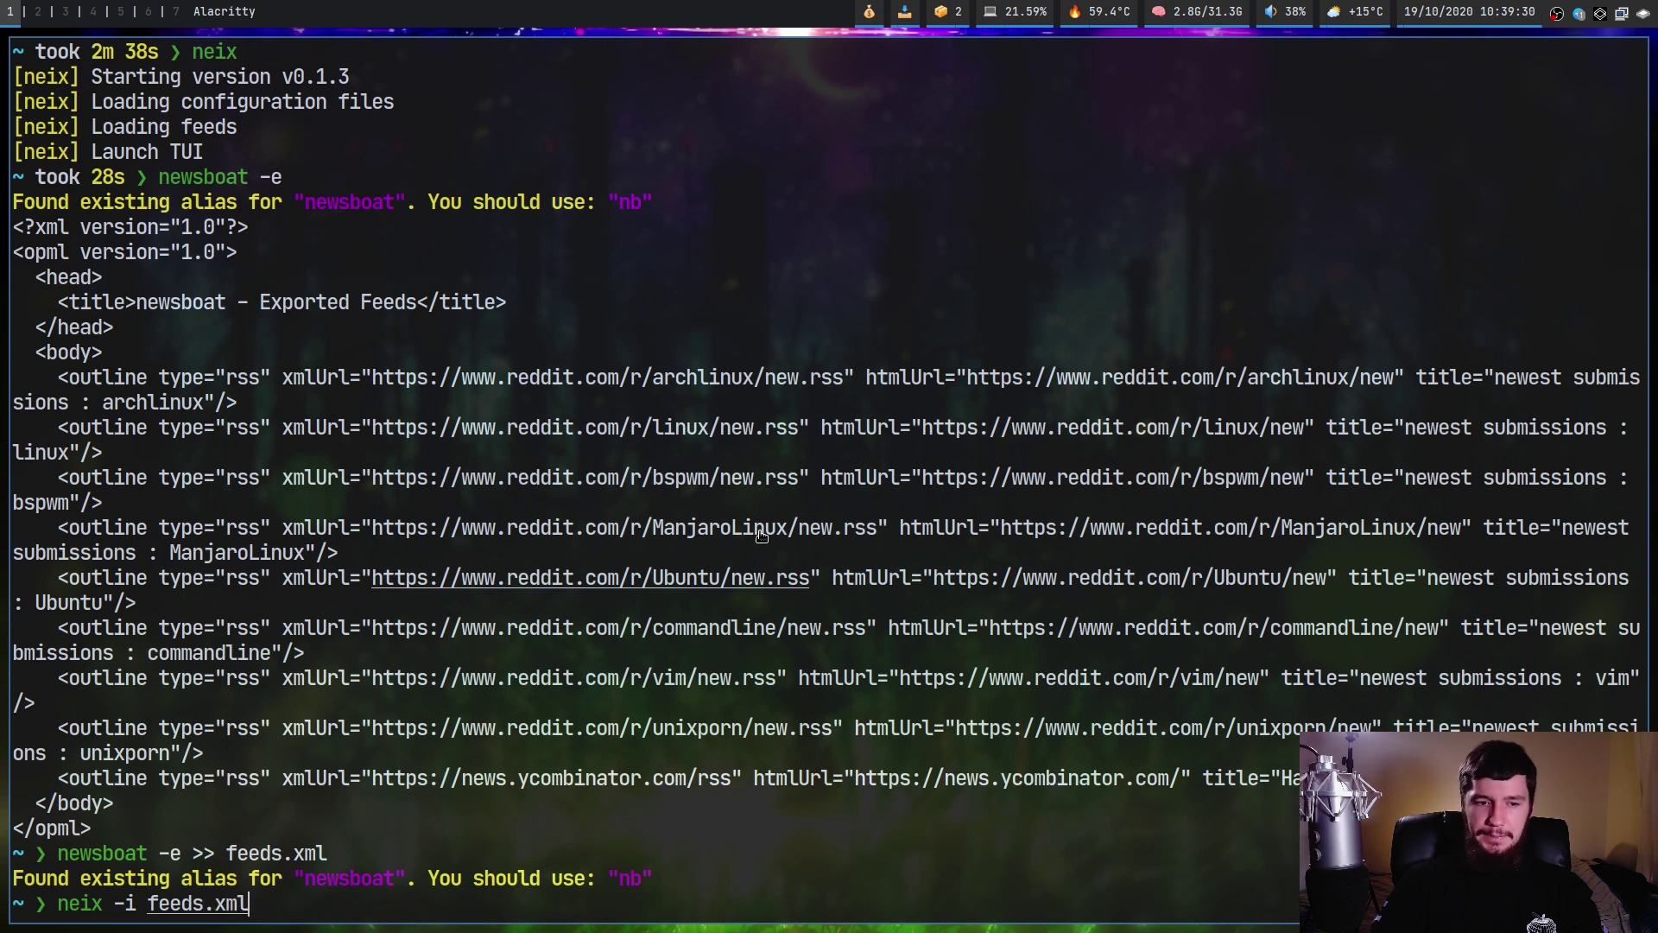
key(Return)
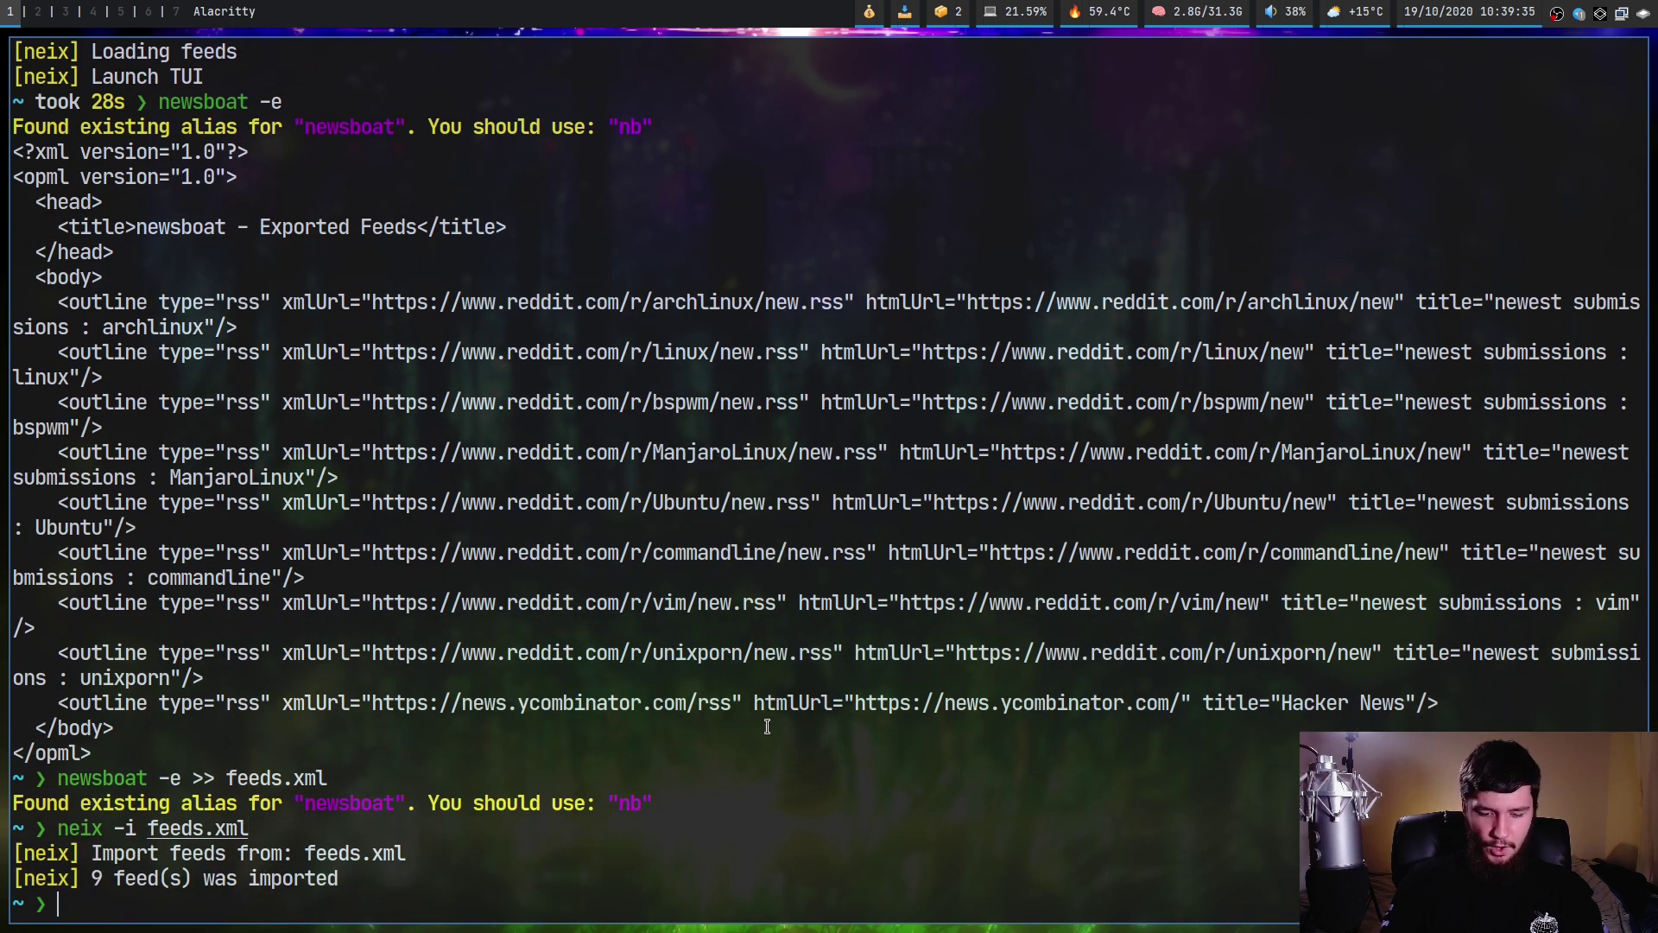
text(neix)
key(Return)
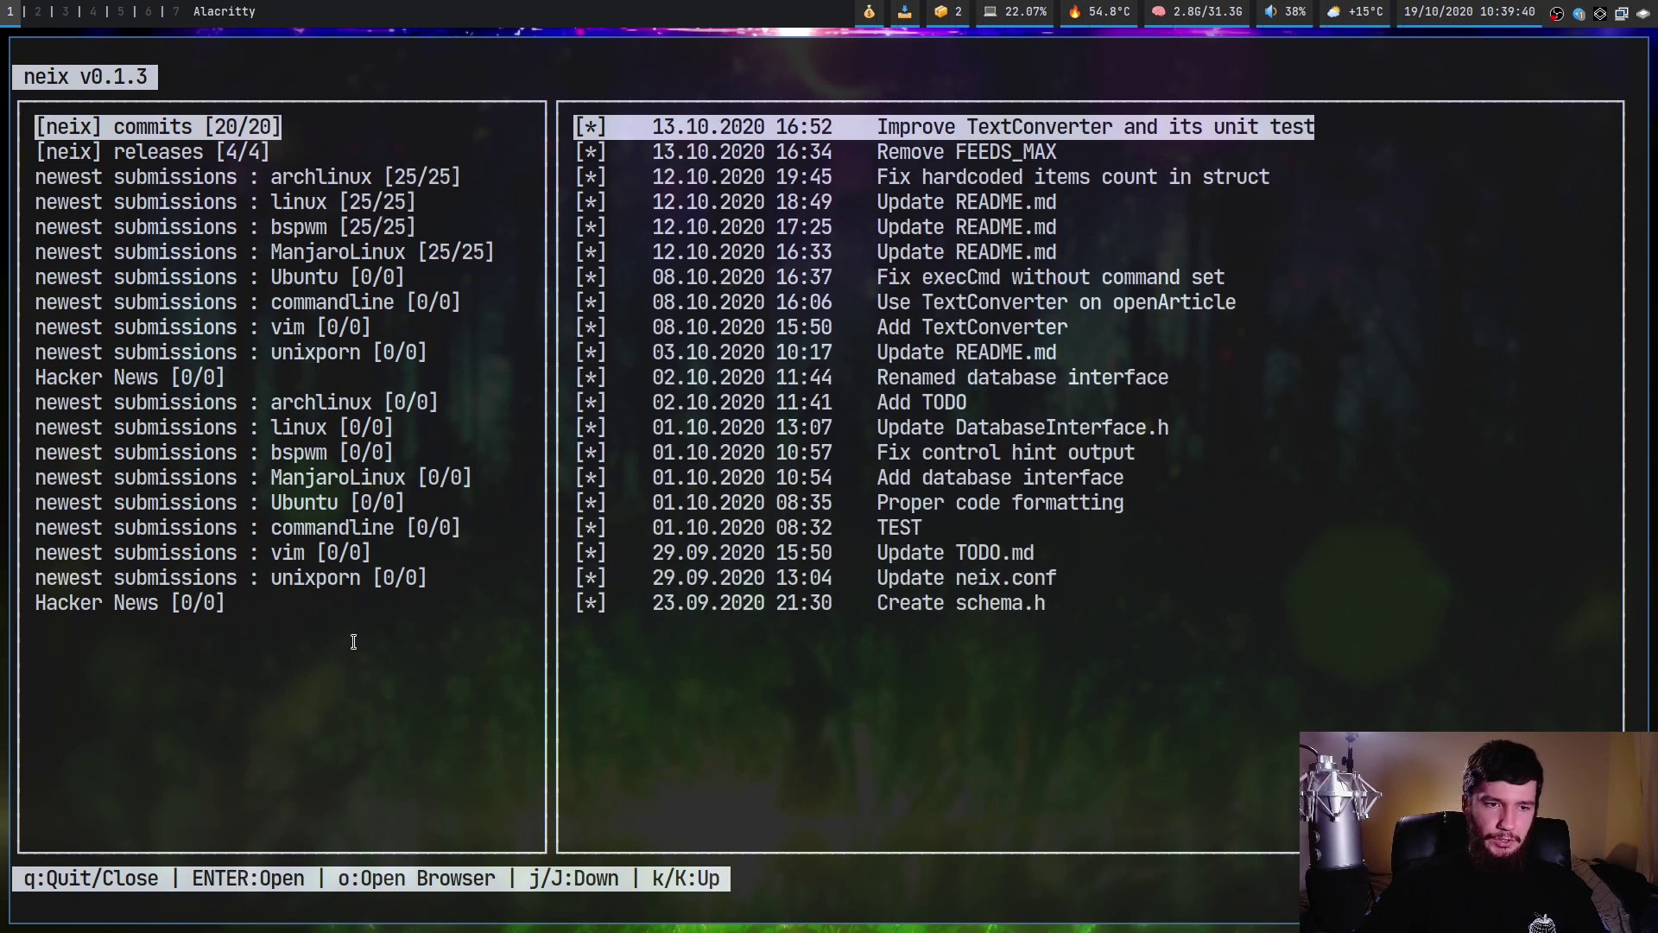
Step: Once all feeds load, quit neix and enter 'neix -e feeds2.xml' at the prompt
drag(356, 652, 1, 386)
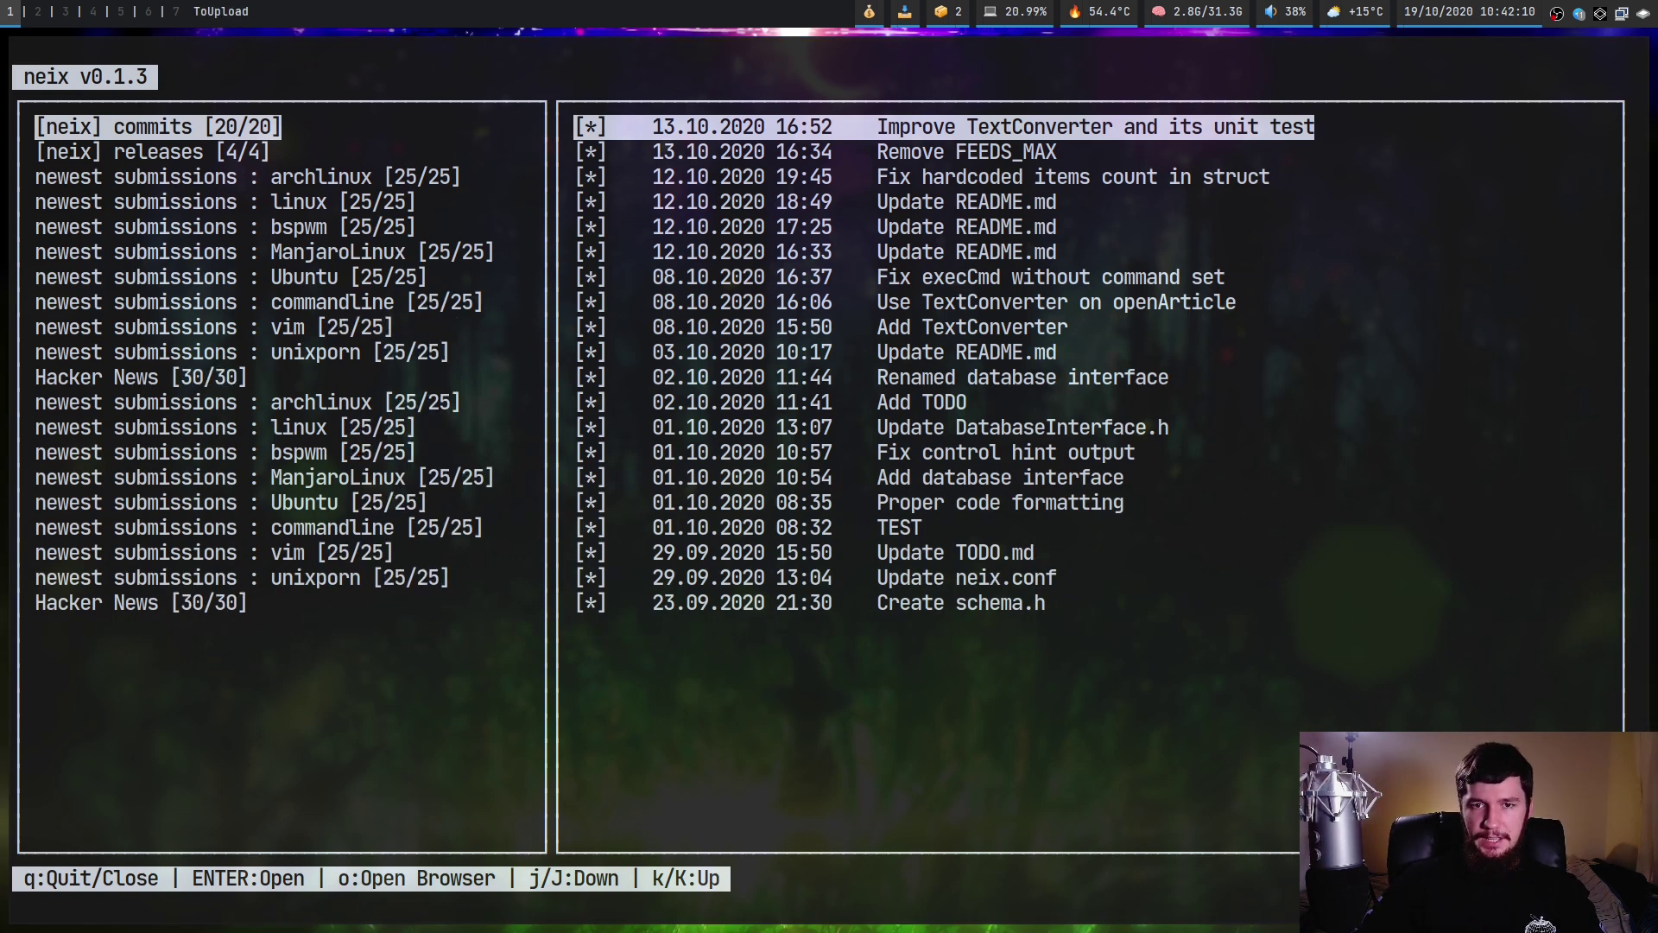
text(q)
text(neix -e )
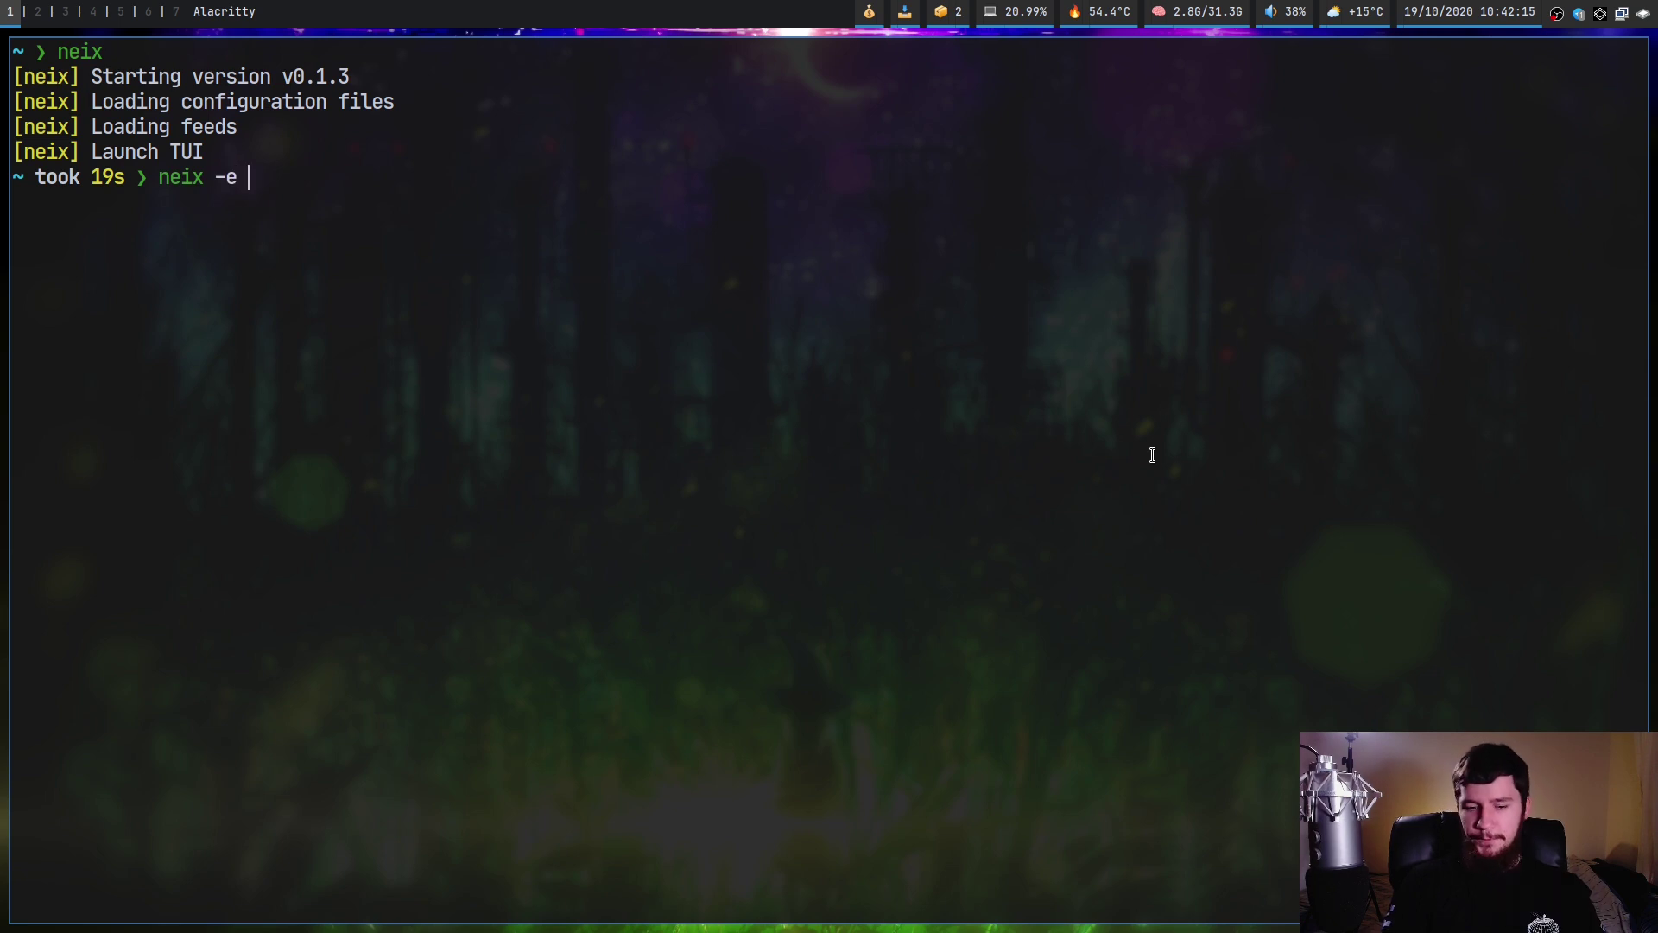
text(feeds)
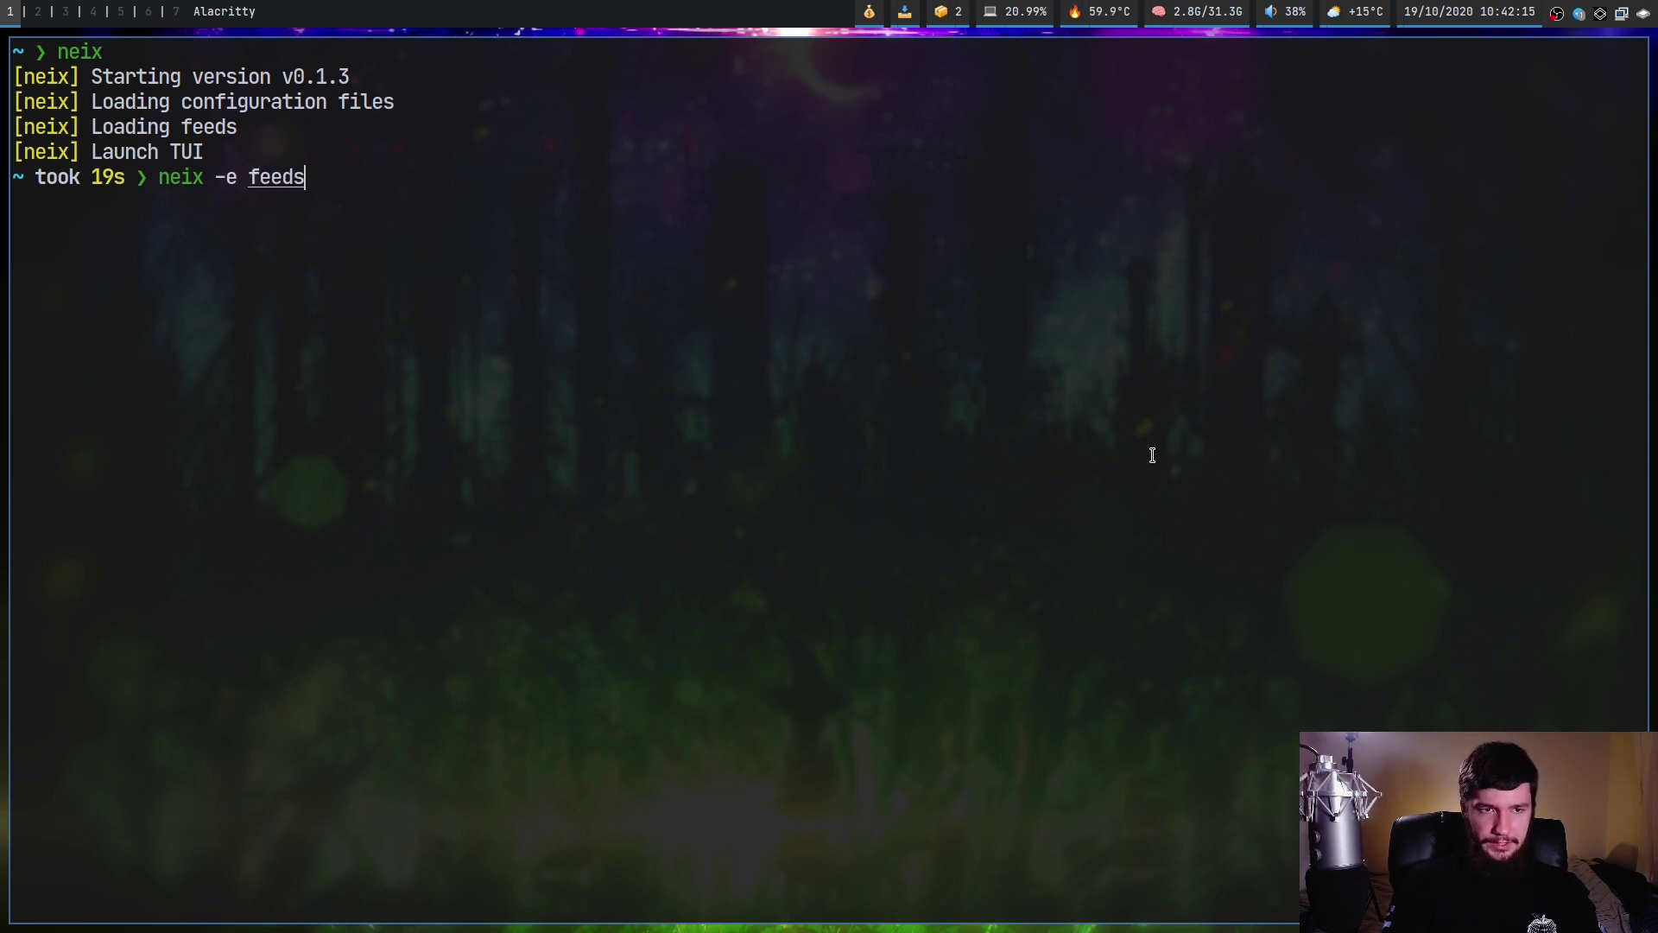
text(2.)
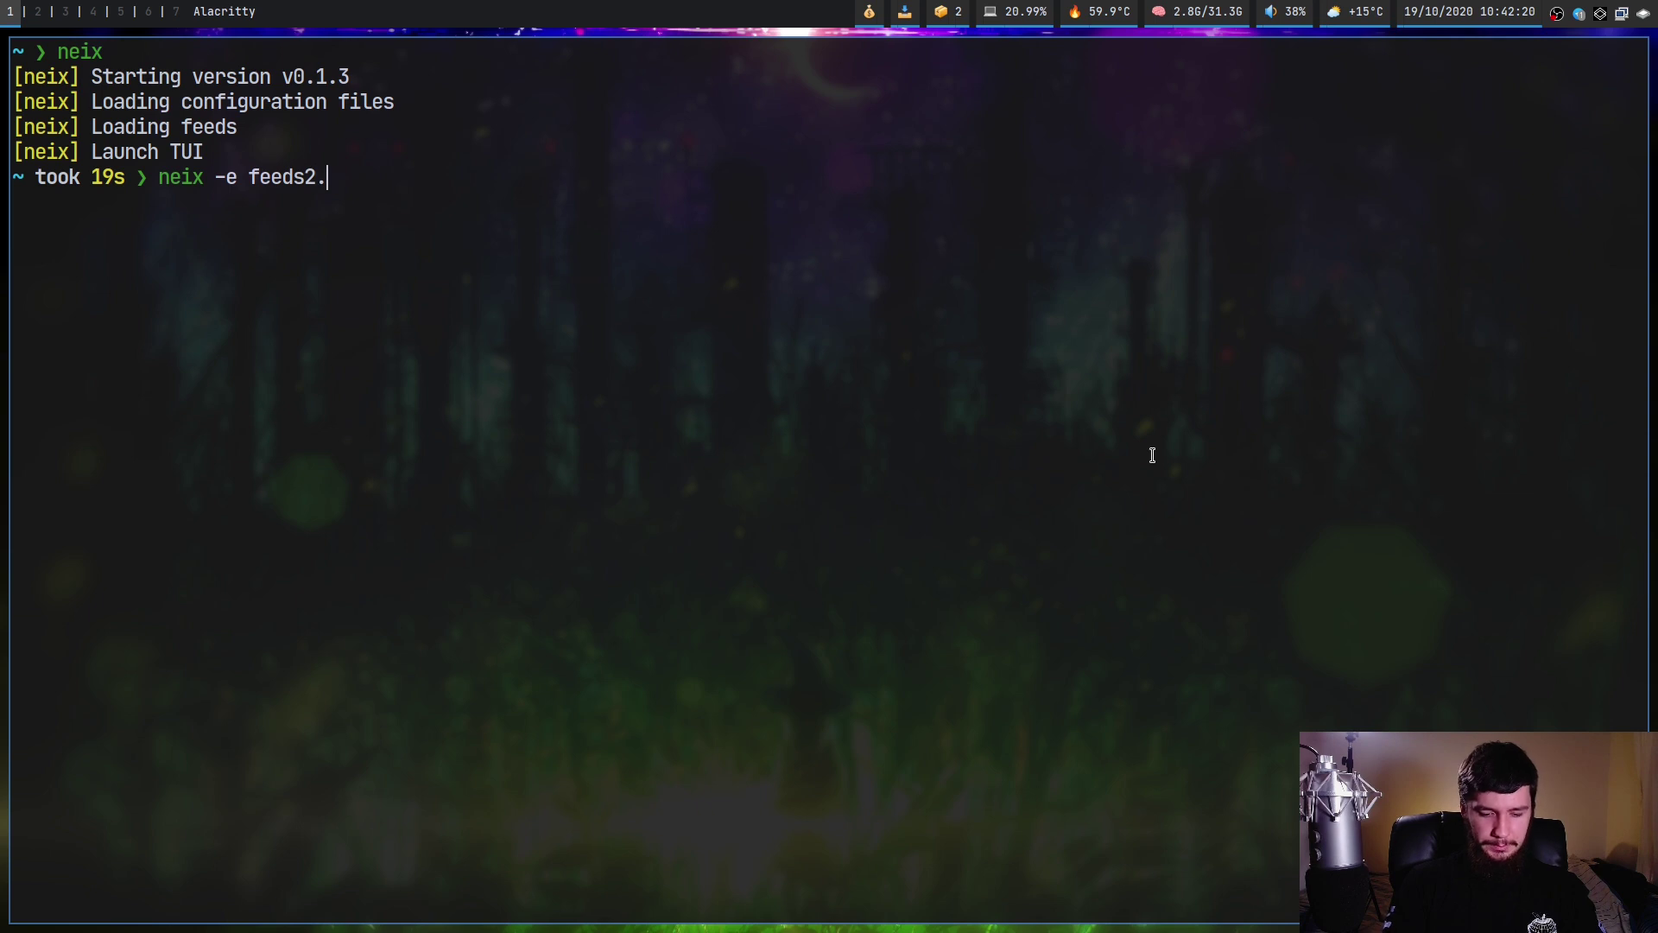
text(xml)
Step: Export neix's feeds to feeds2.xml and review the OPML with 'less feeds2.xml'
key(Return)
text(les)
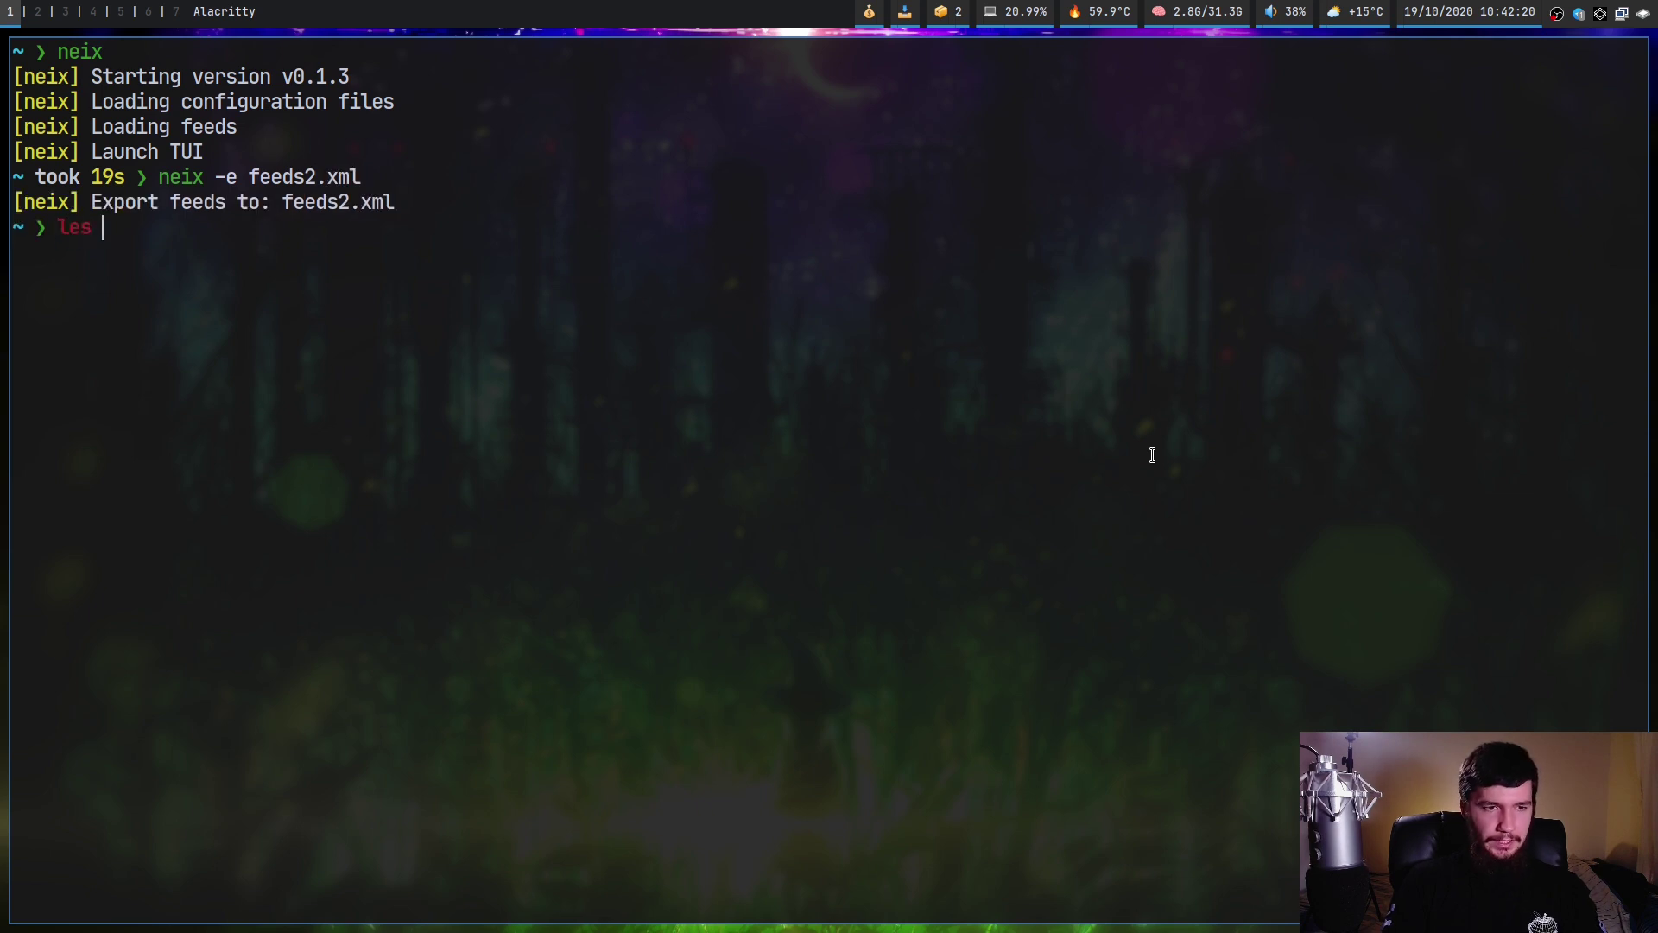
key(BackSpace)
text(s)
text( feeds2)
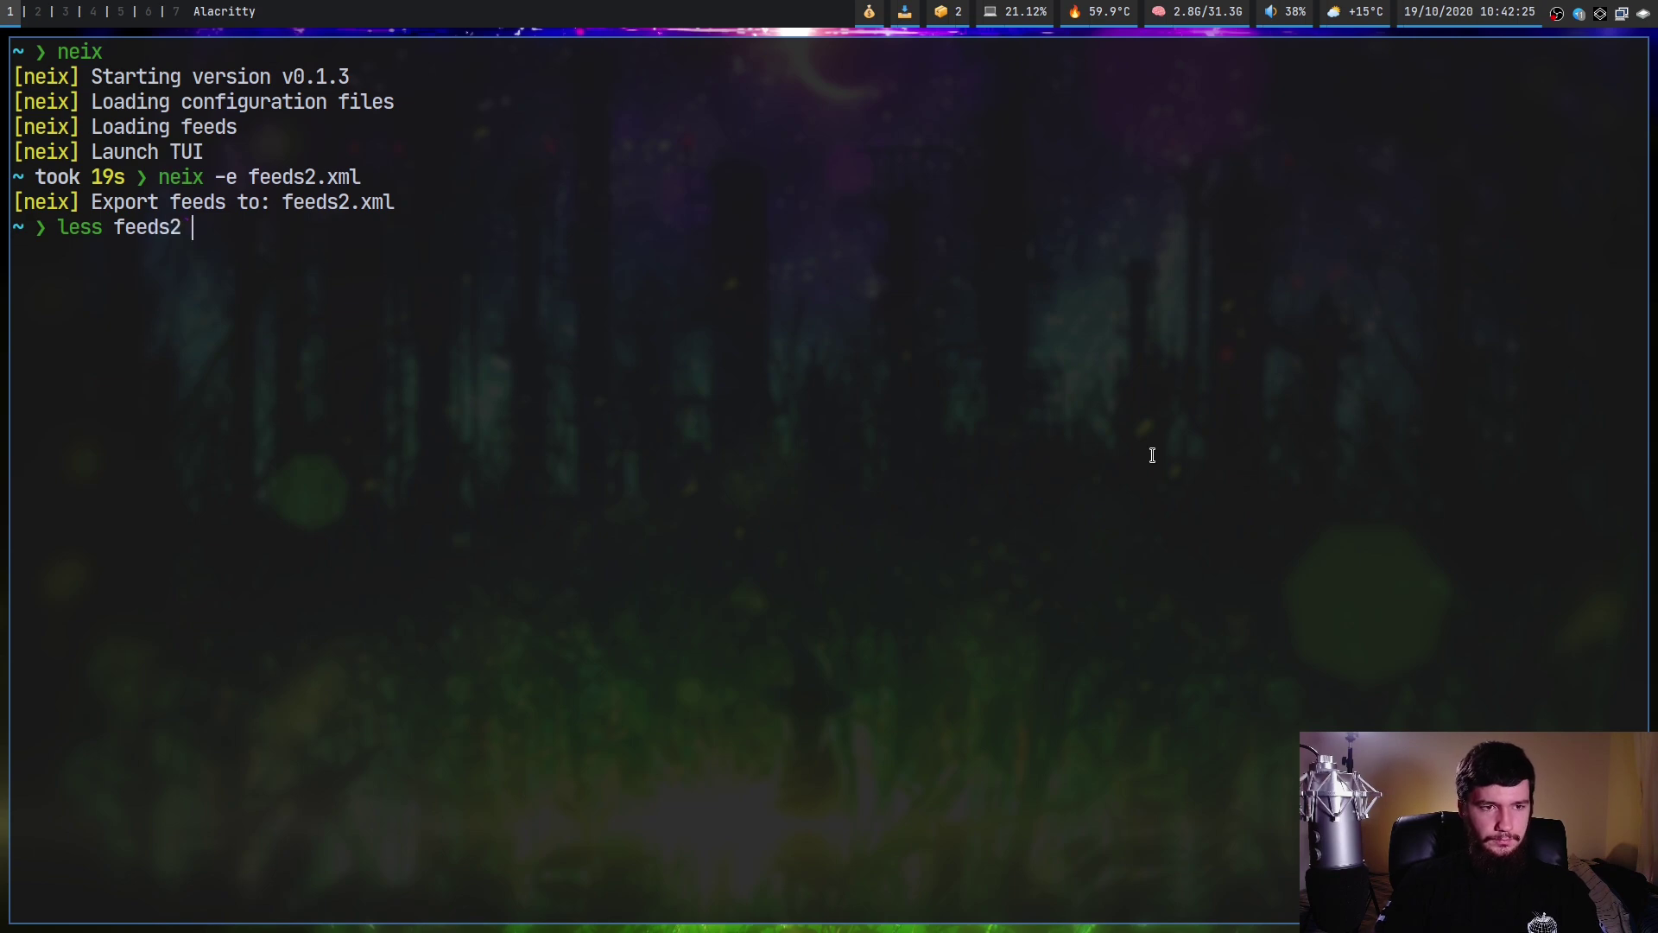
key(BackSpace)
text(.xml)
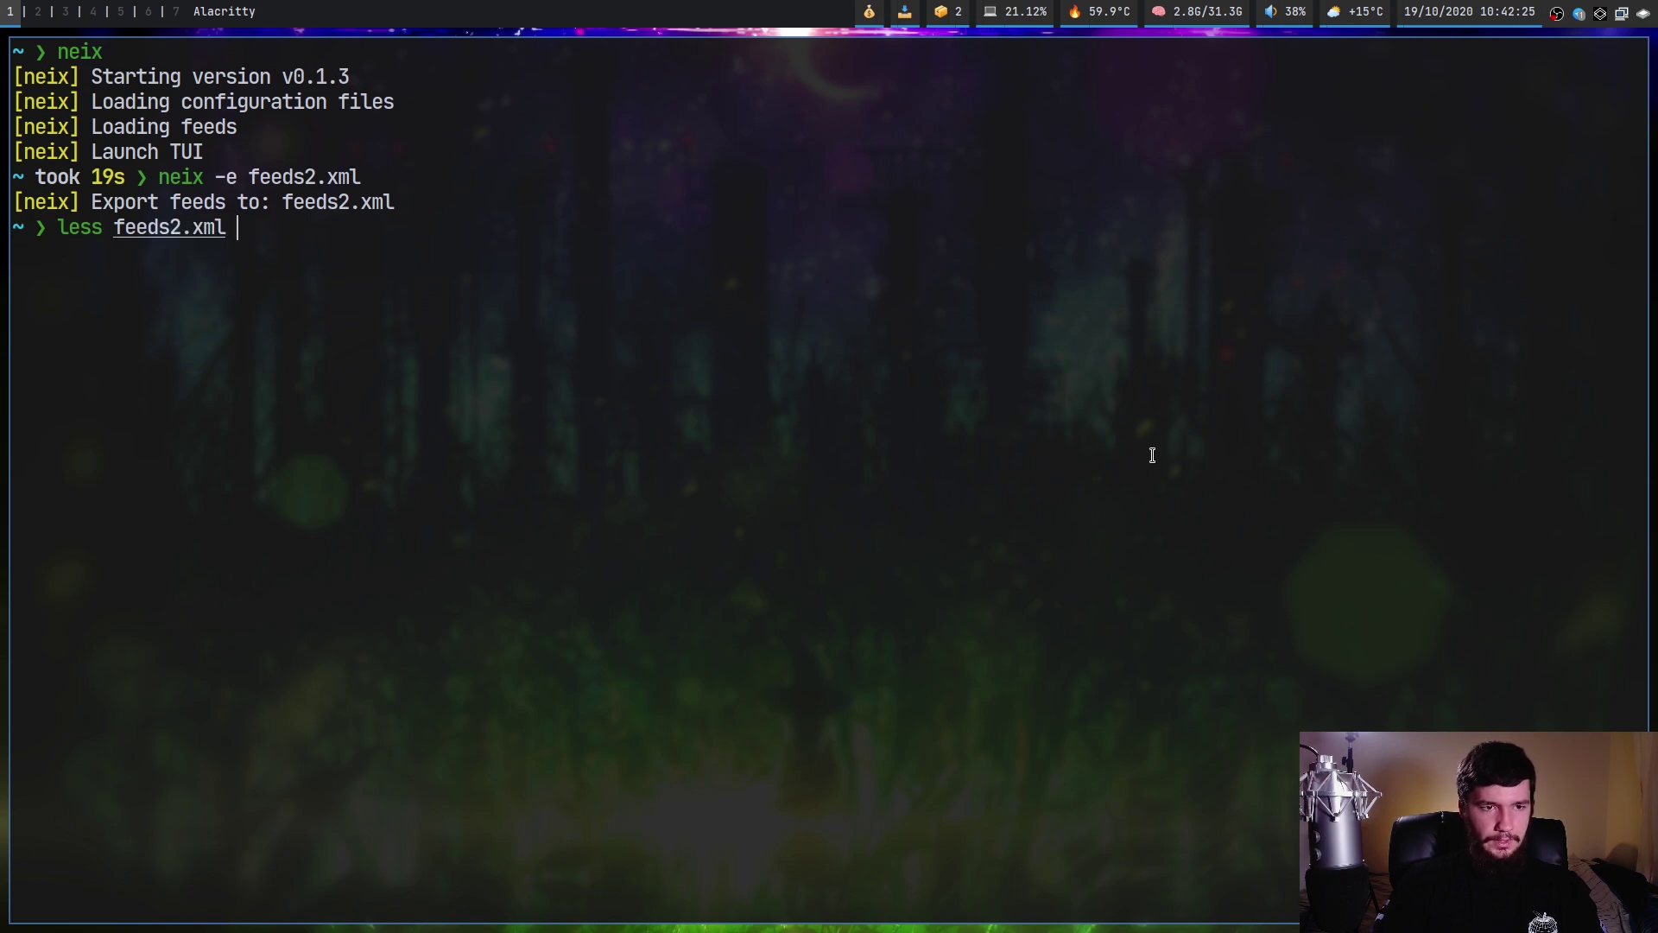
key(Return)
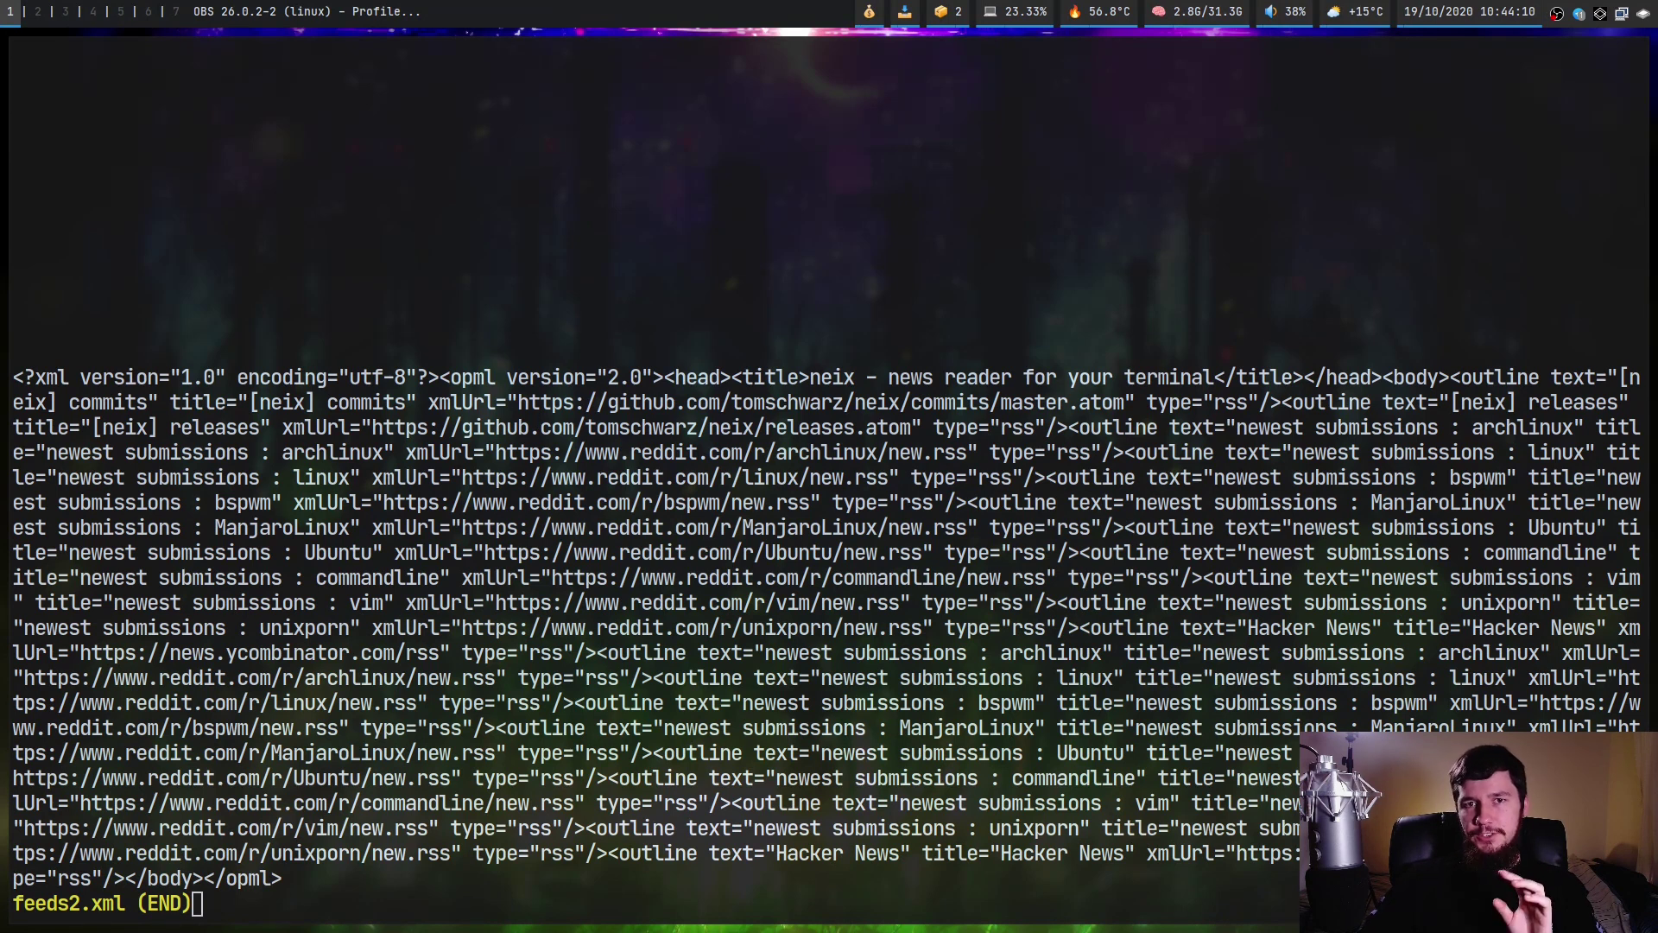
text(qneix)
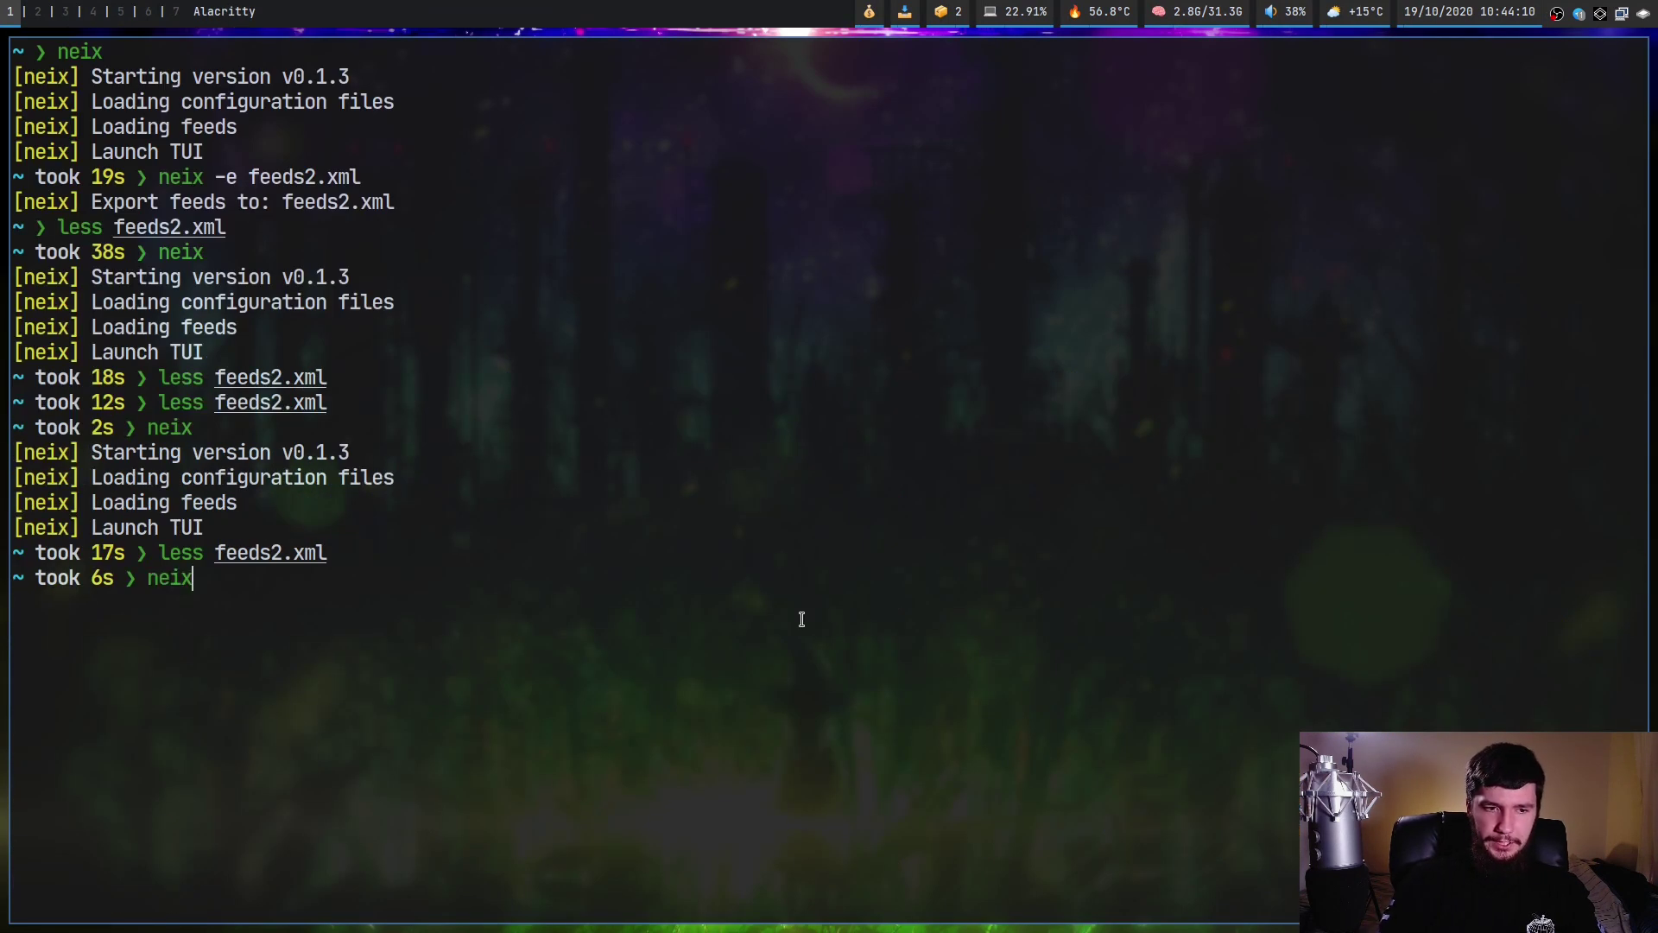
key(Return)
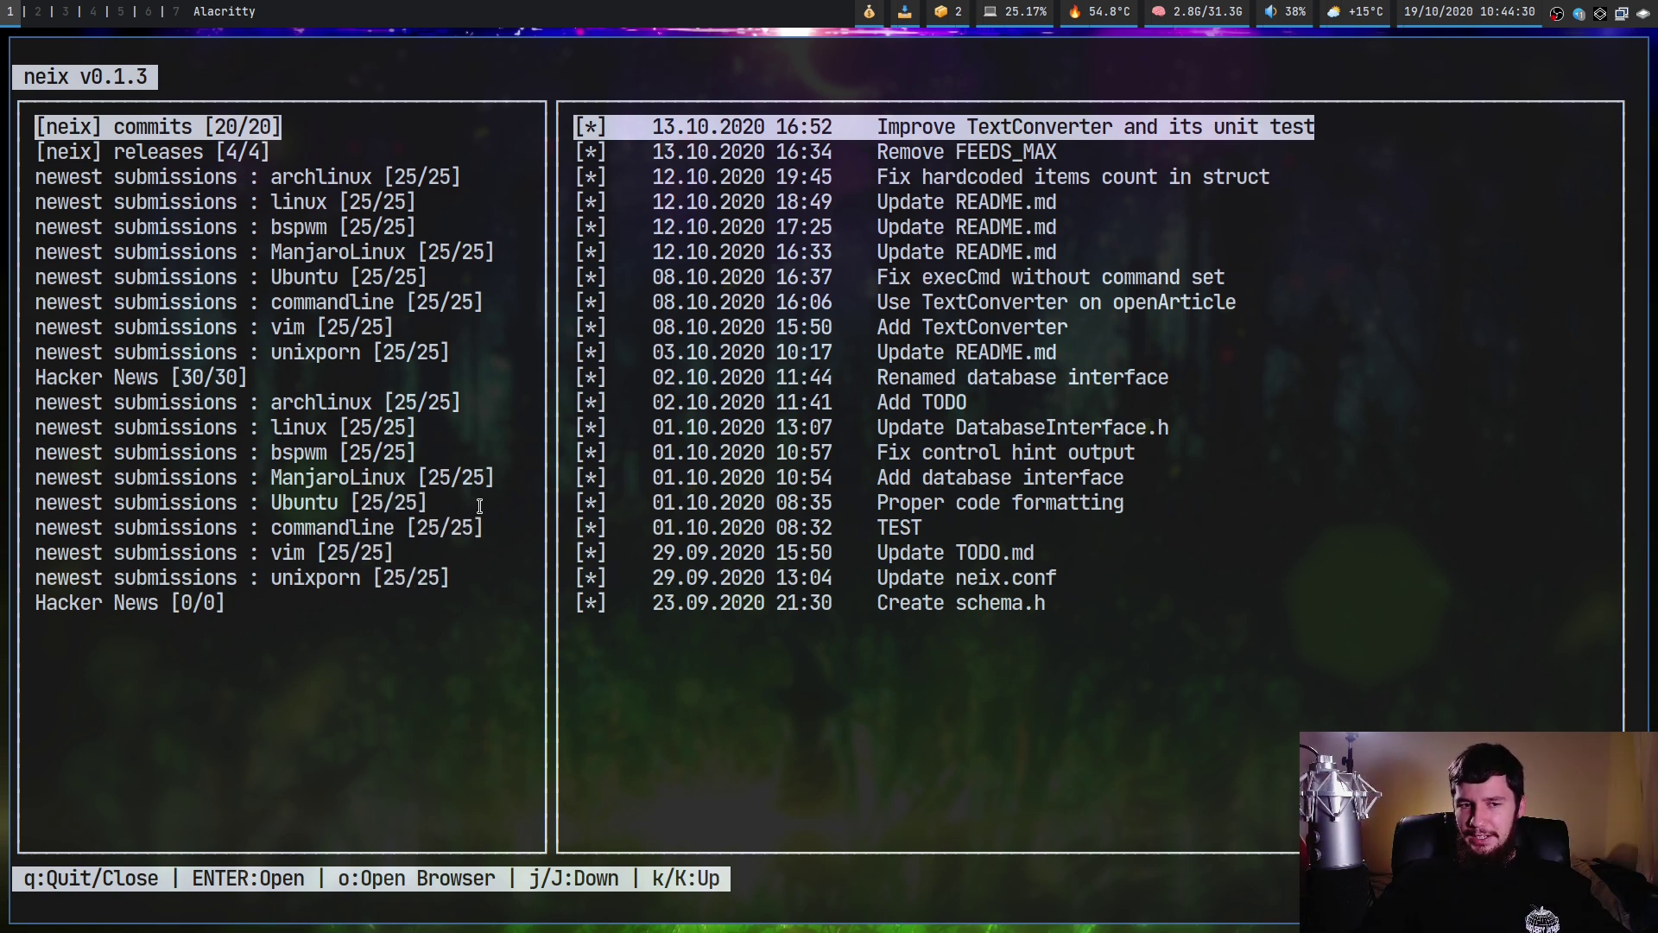
text(qqqqqqqqqq)
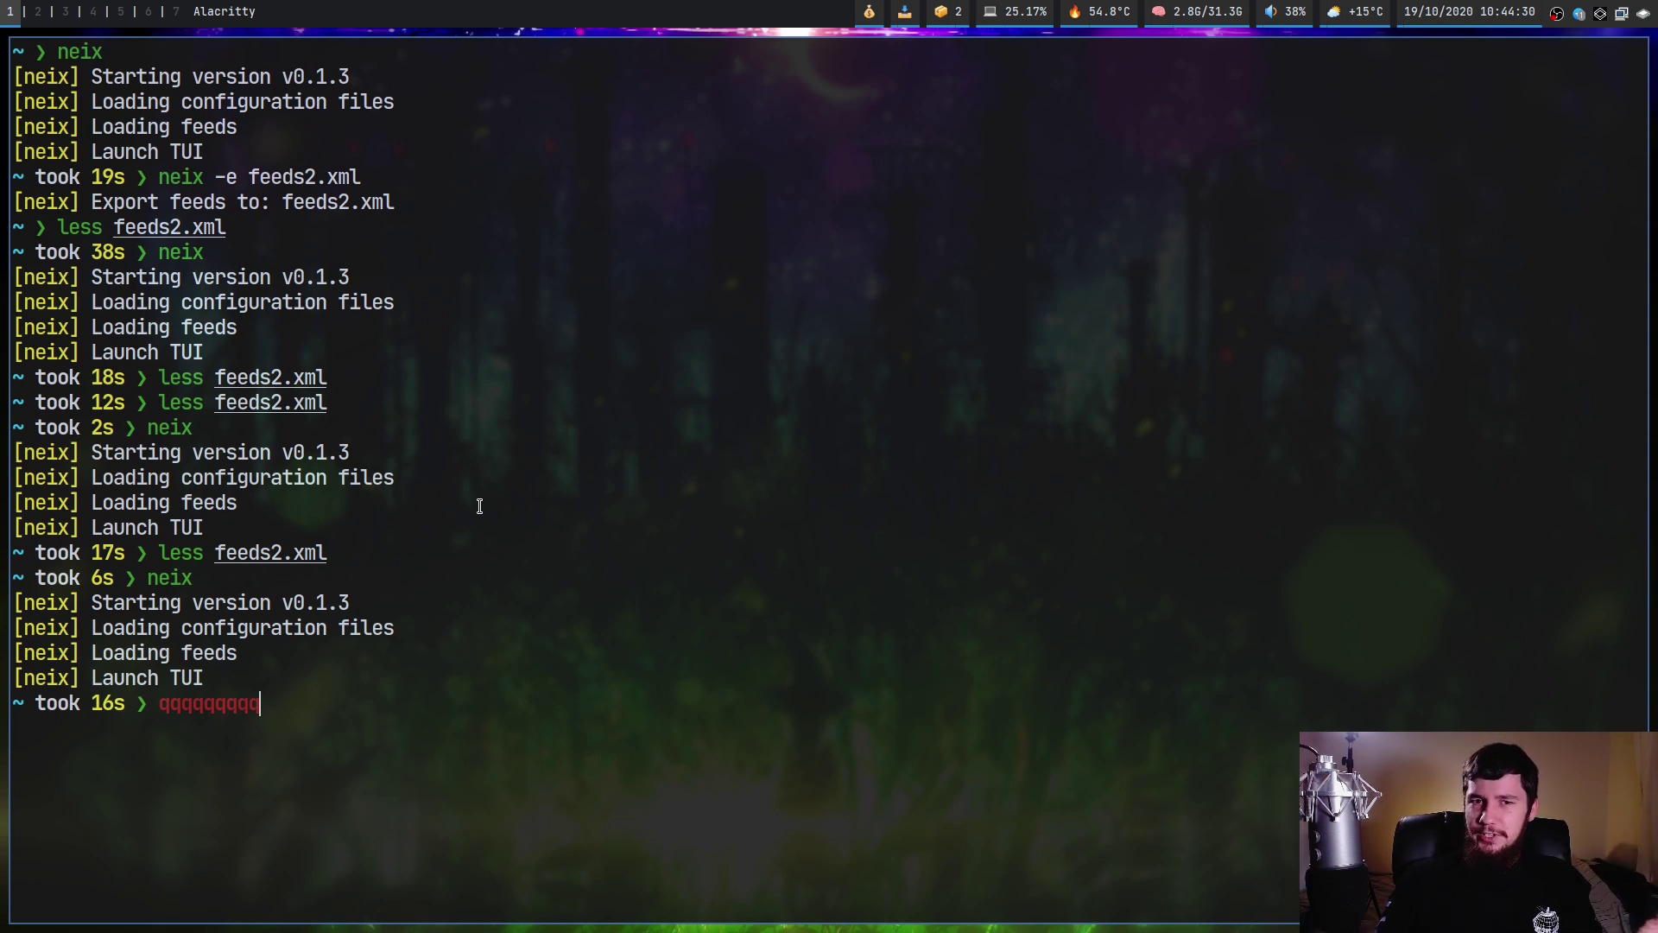
key(BackSpace)
key(BackSpace)
key(BackSpace)
key(BackSpace)
key(BackSpace)
key(BackSpace)
key(BackSpace)
key(BackSpace)
key(BackSpace)
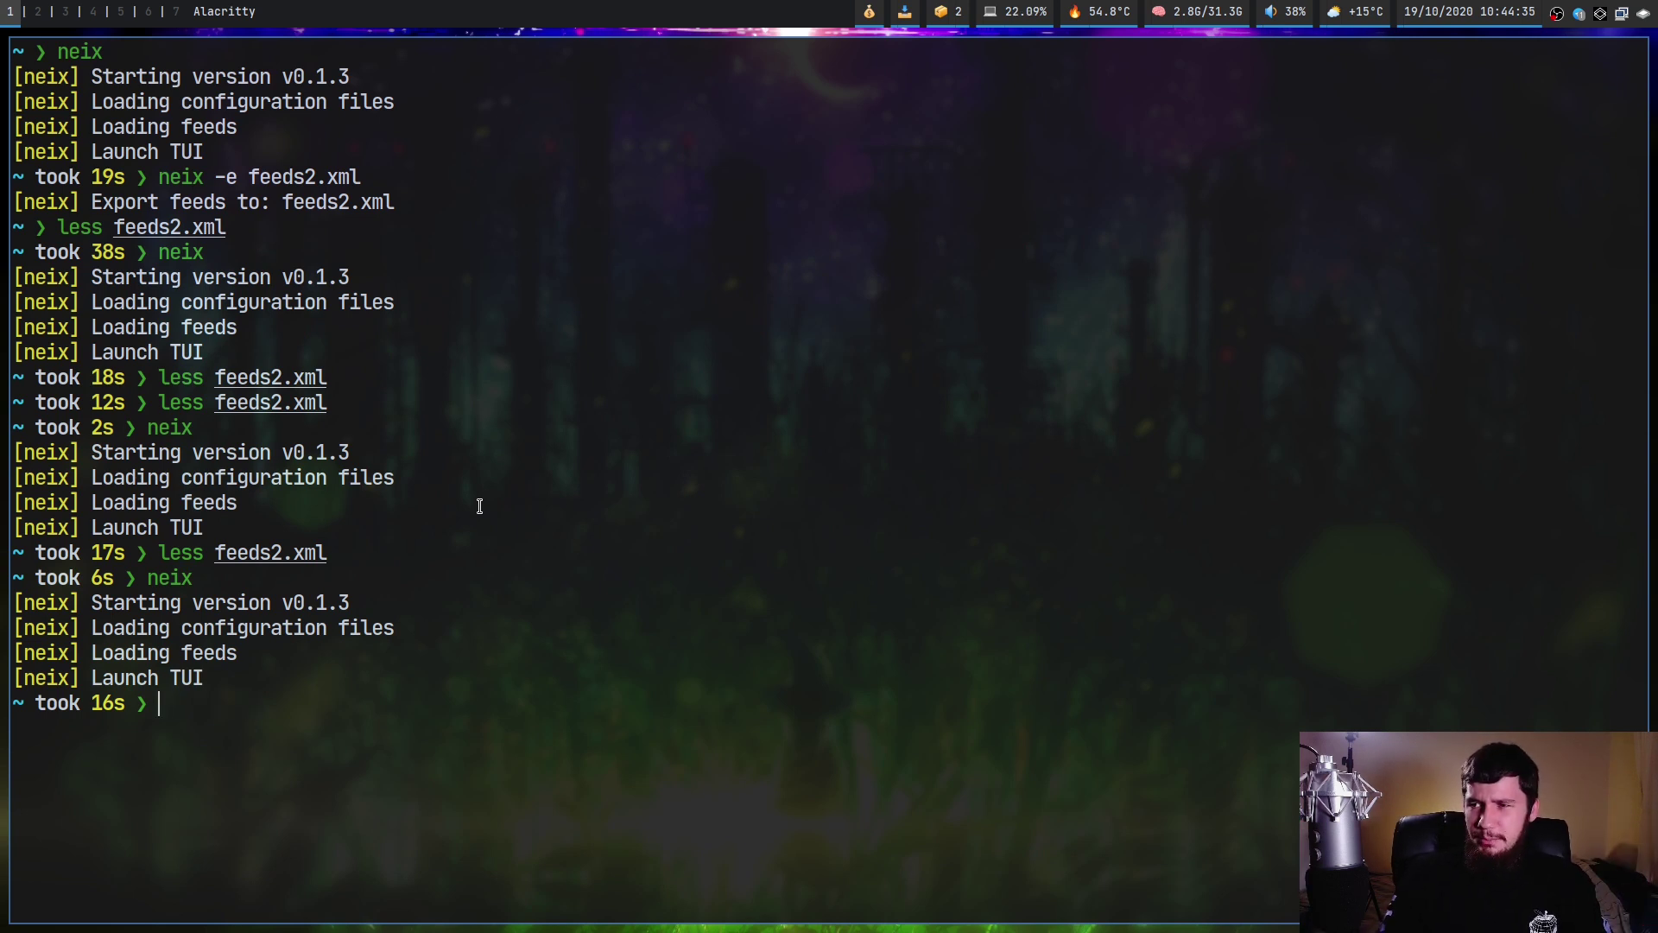
text(neix)
key(Return)
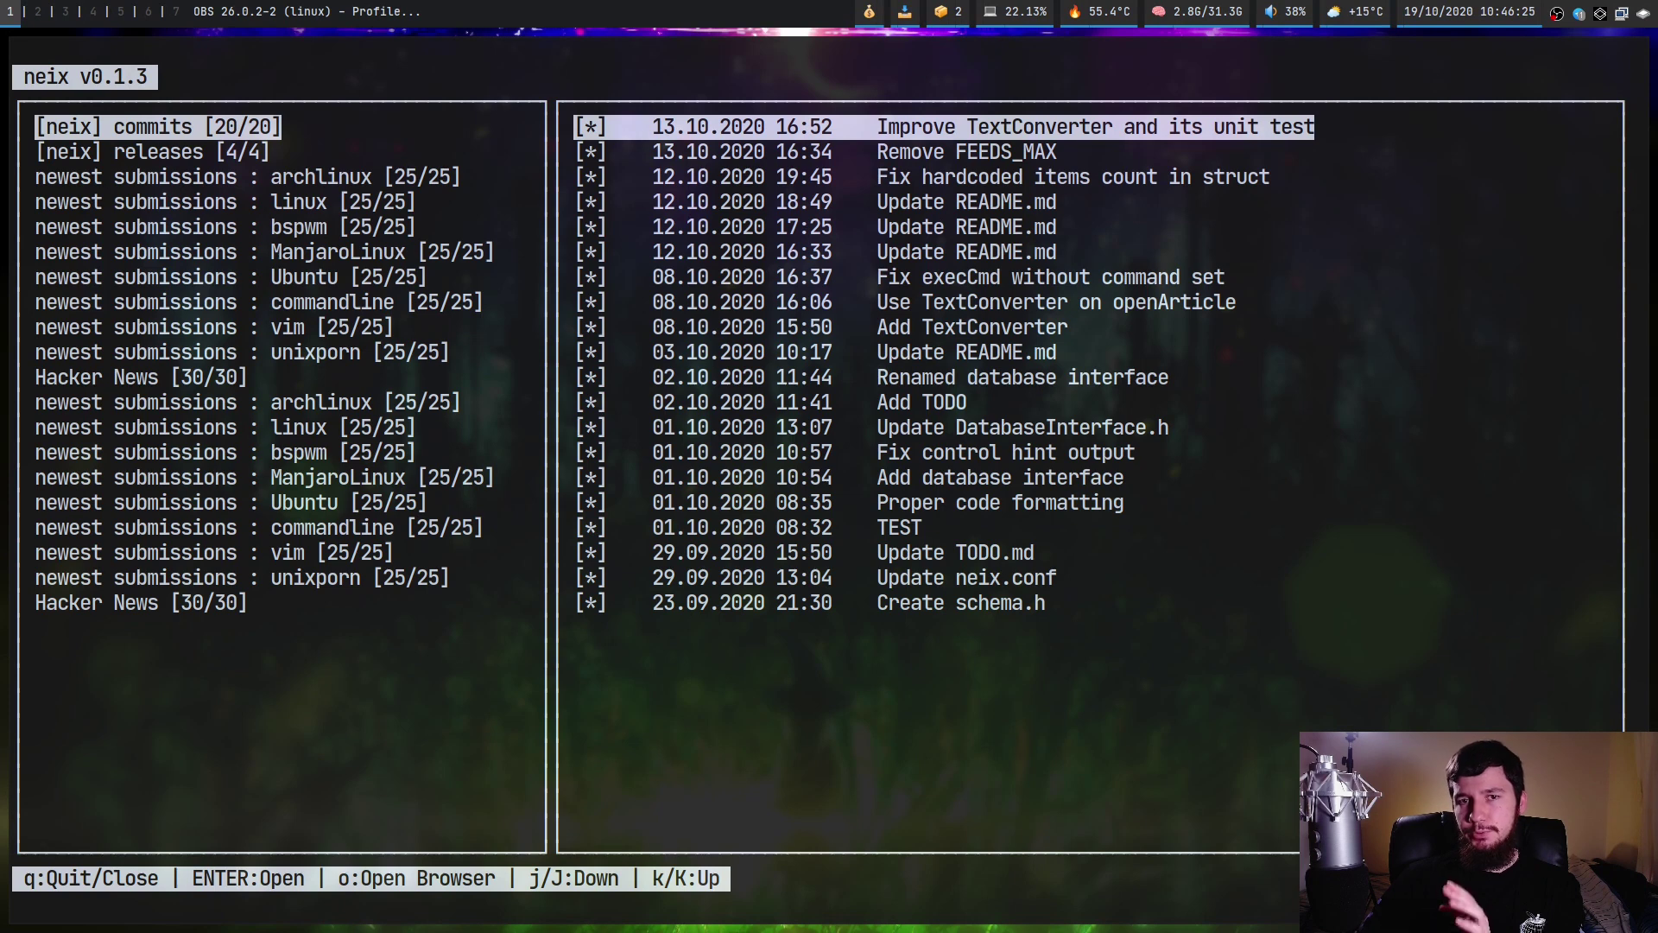
click(1338, 655)
text(q)
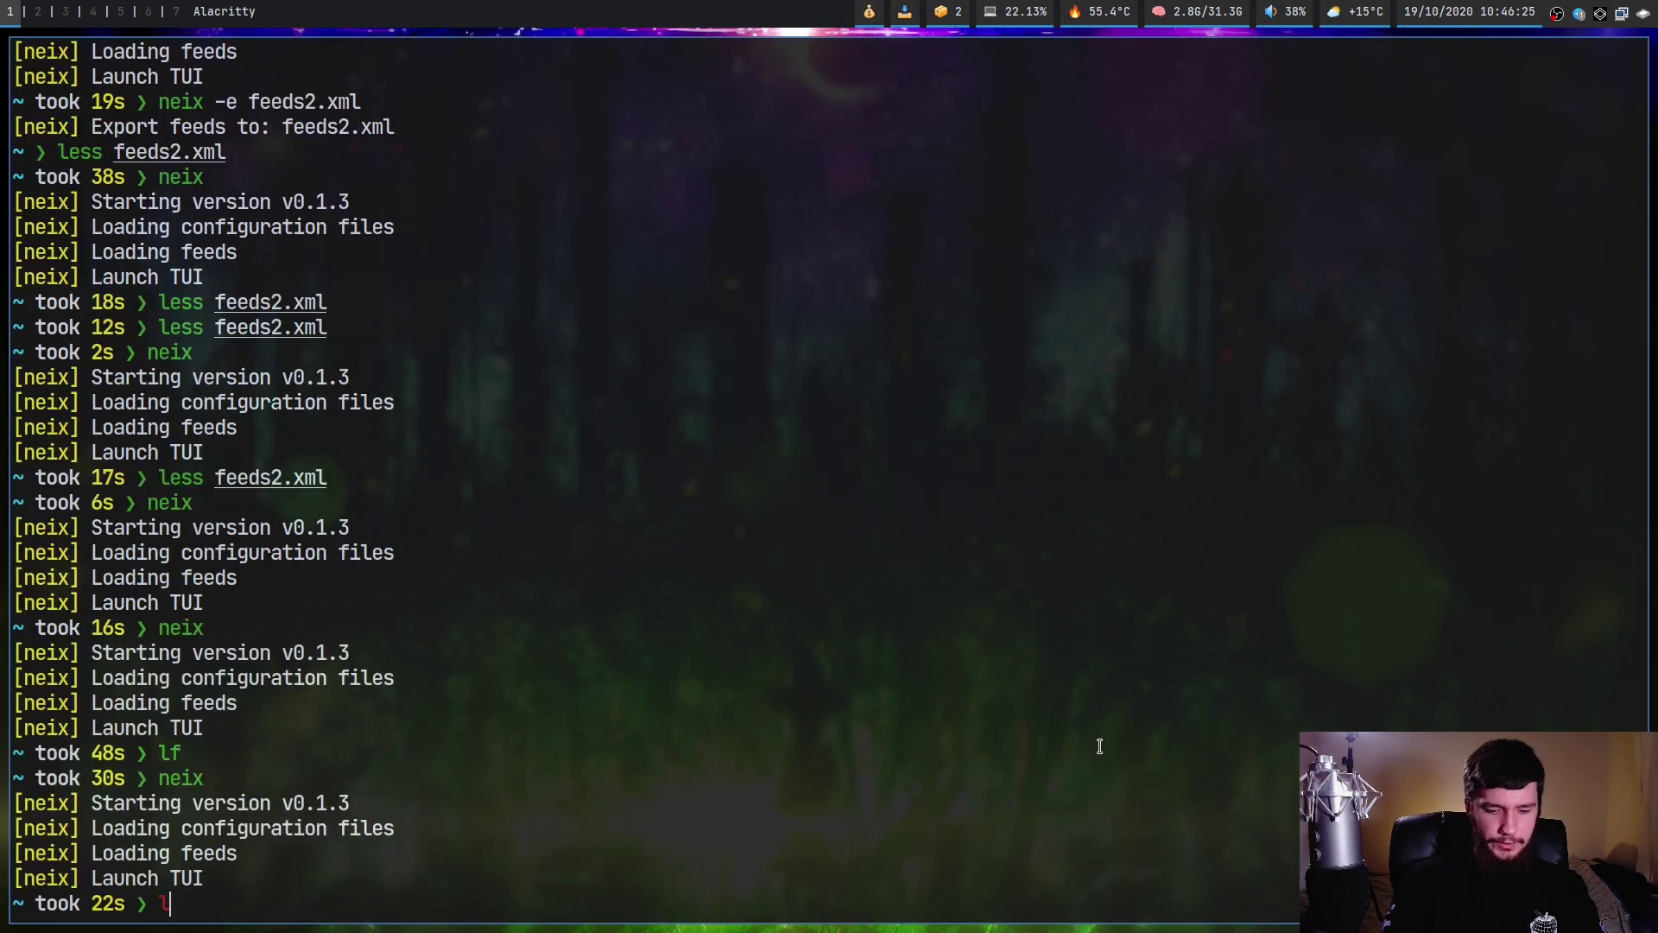
text(lf)
Step: Start lf, enter ~/.config, and jump to the neix folder
key(Return)
key(j)
key(j)
key(j)
key(j)
key(l)
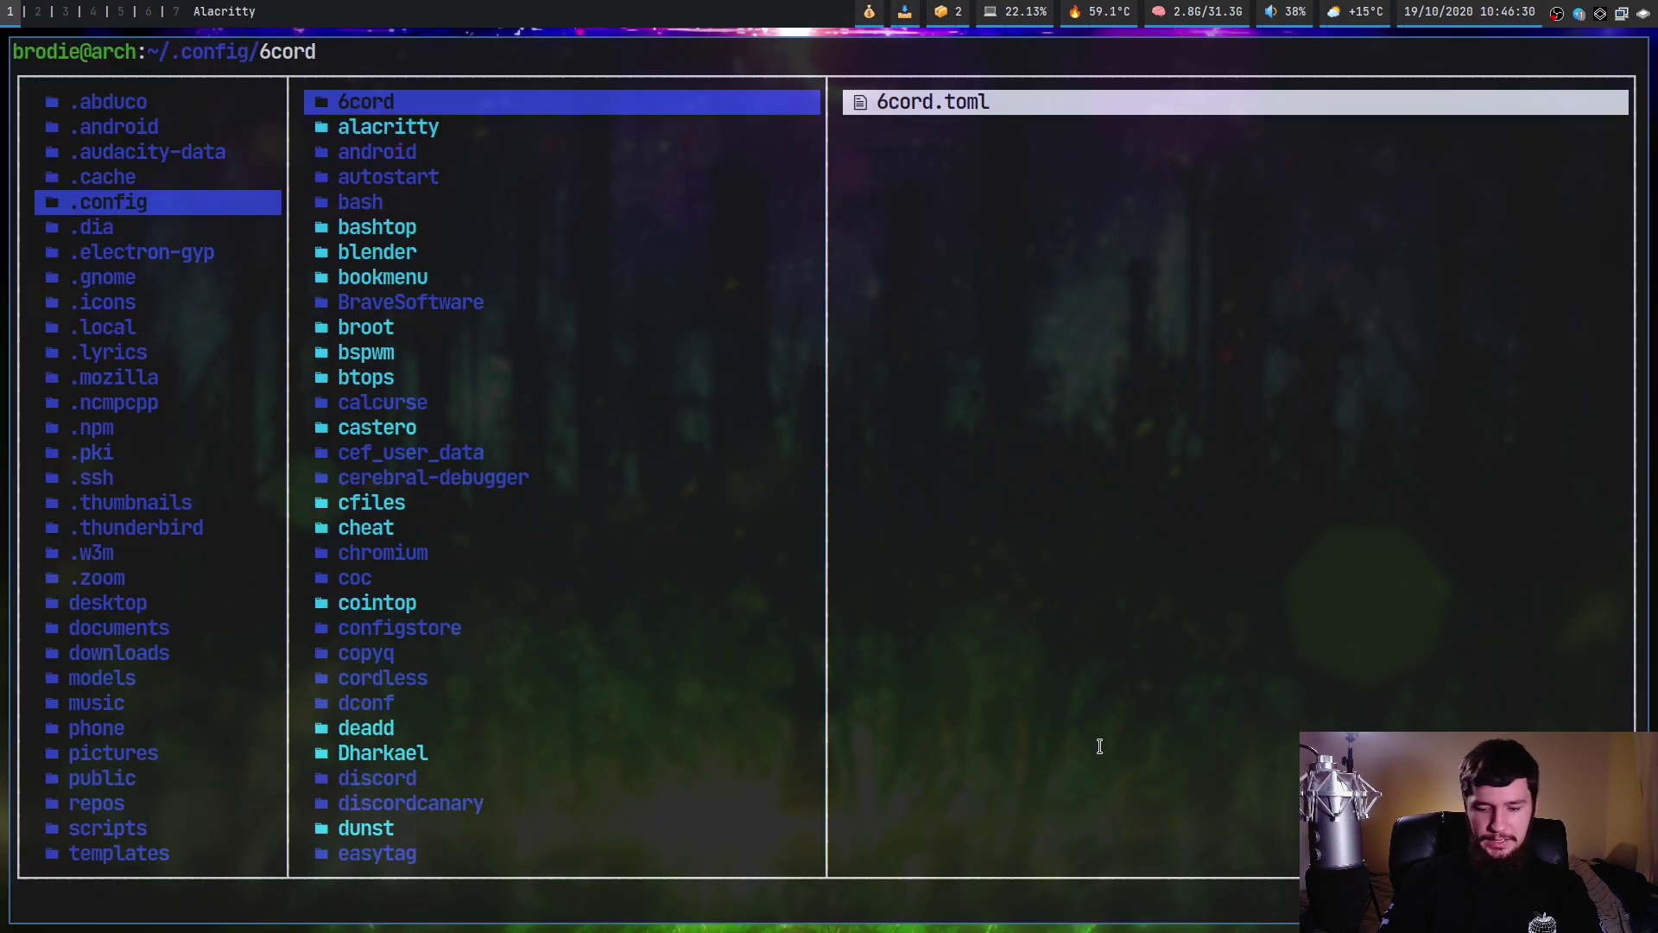
text(neix)
key(Return)
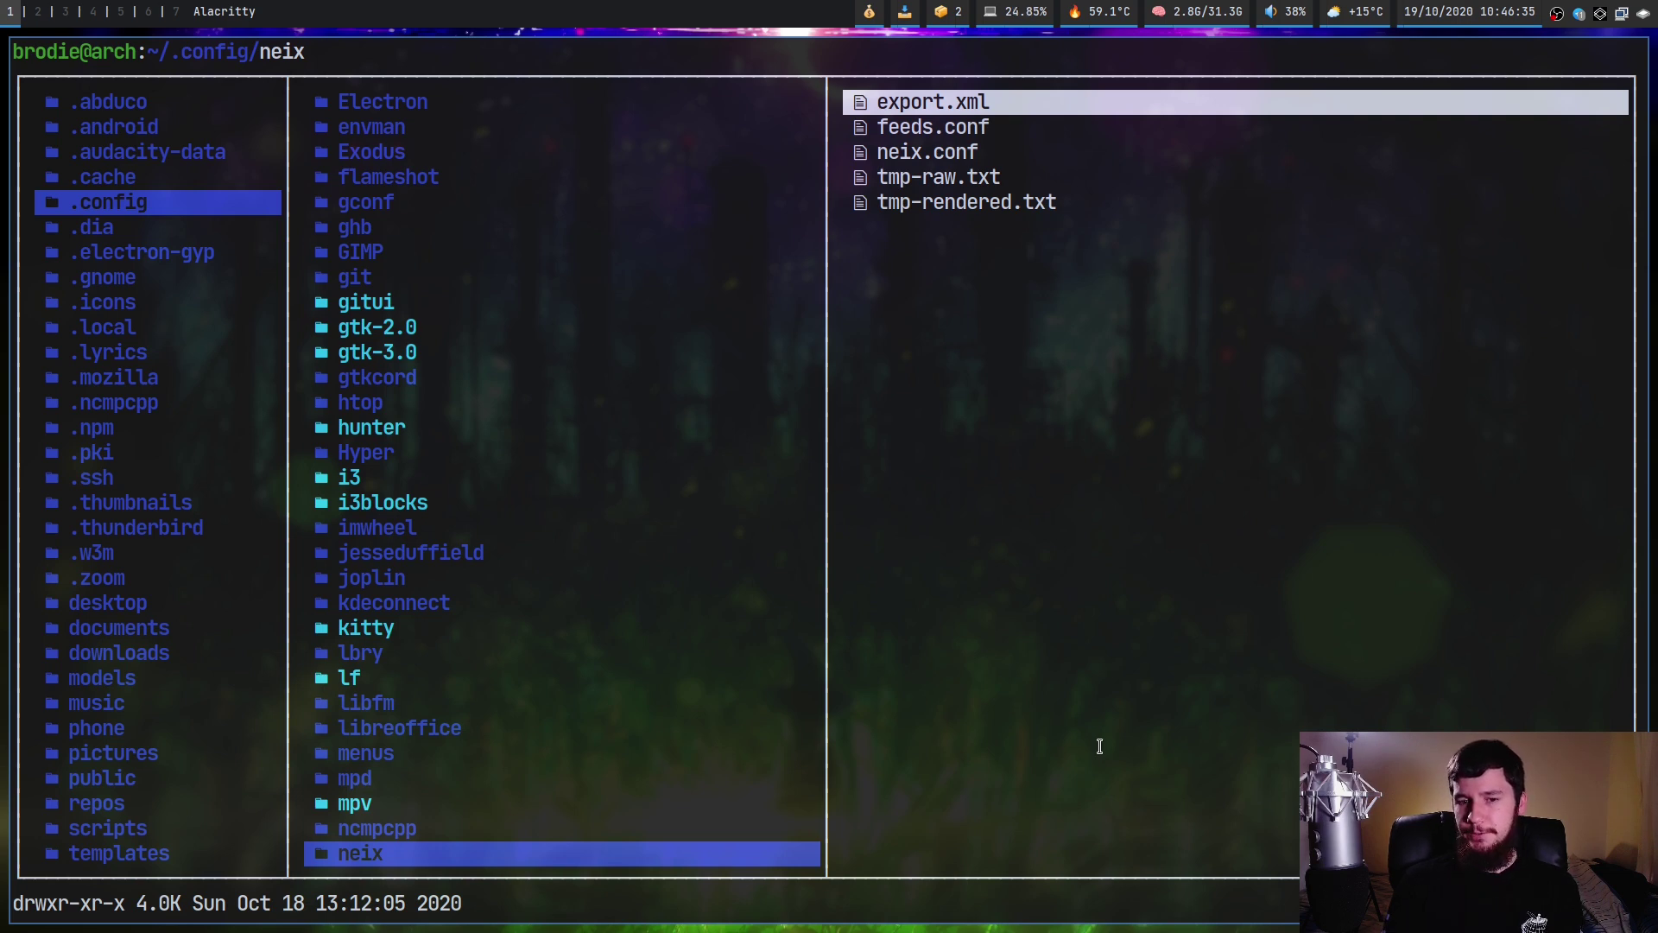
Step: Enter the neix folder, preview feeds.conf and neix.conf, and open feeds.conf
key(l)
key(j)
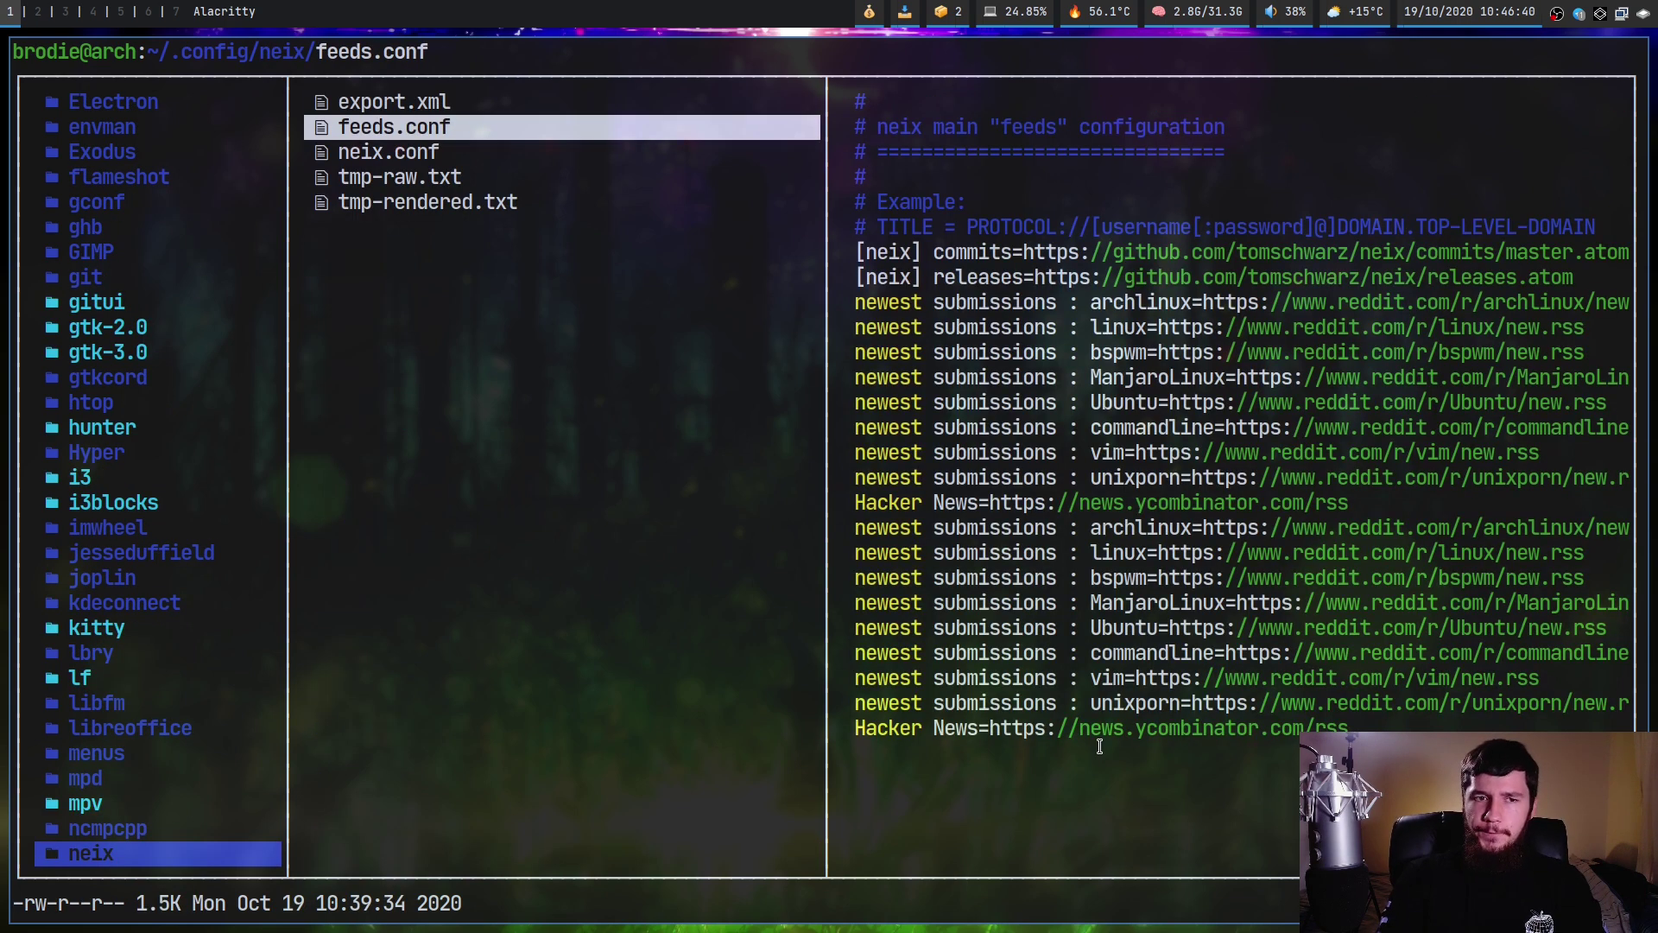
key(j)
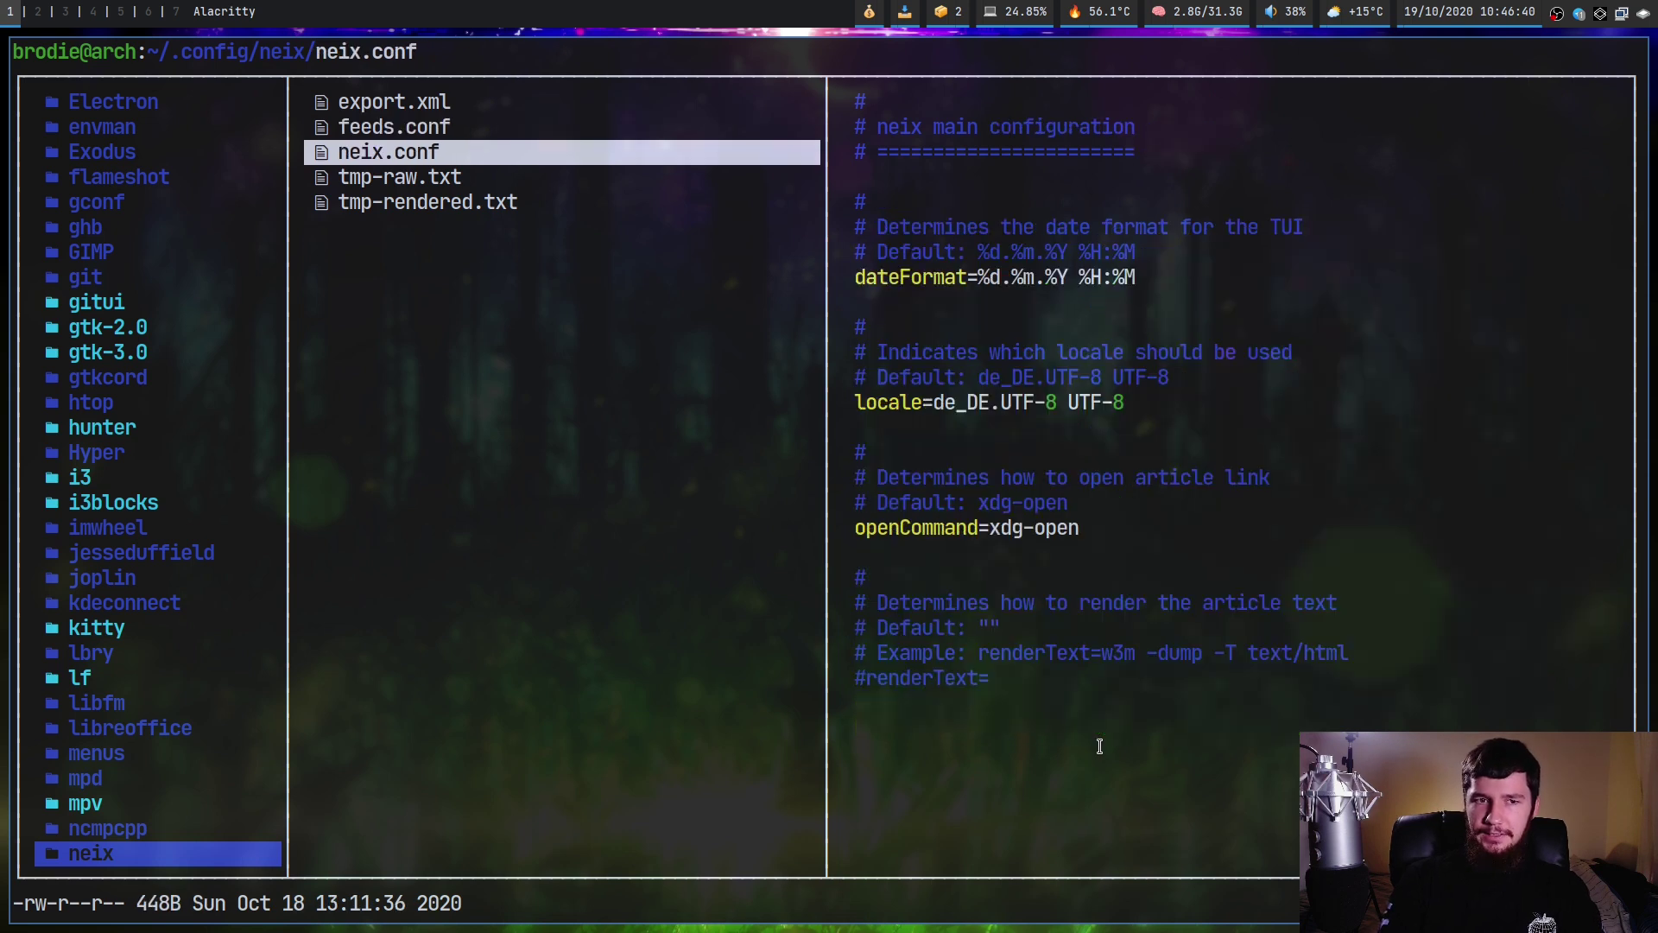
key(k)
key(l)
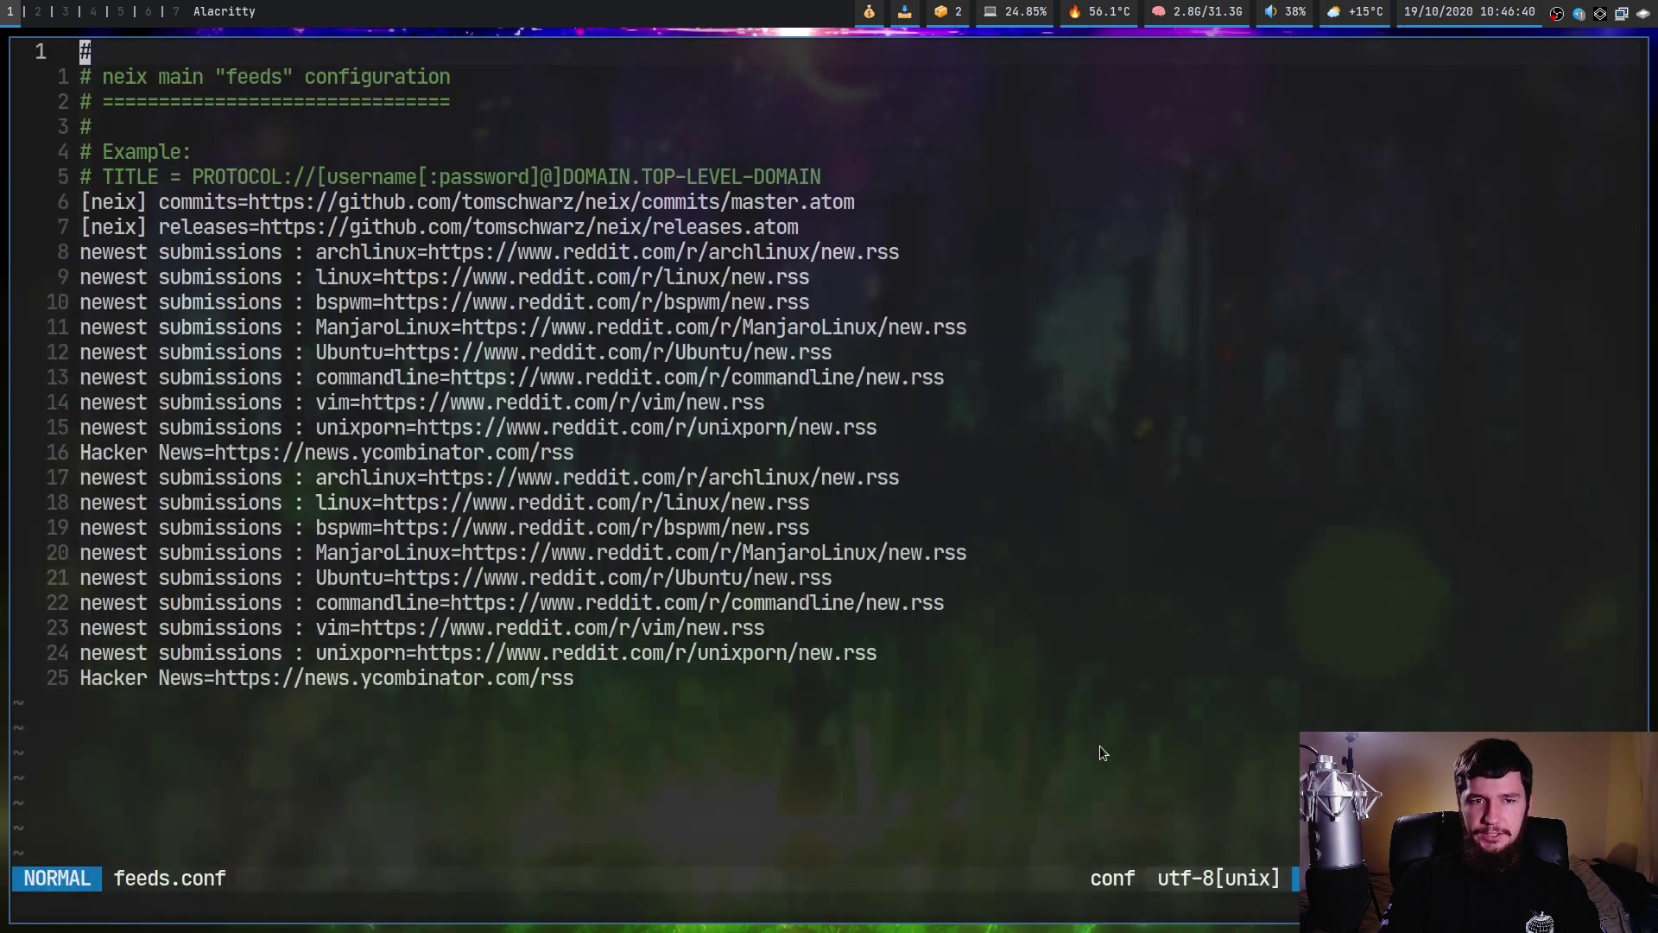
key(j)
key(j)
key(j)
key(j)
key(j)
key(j)
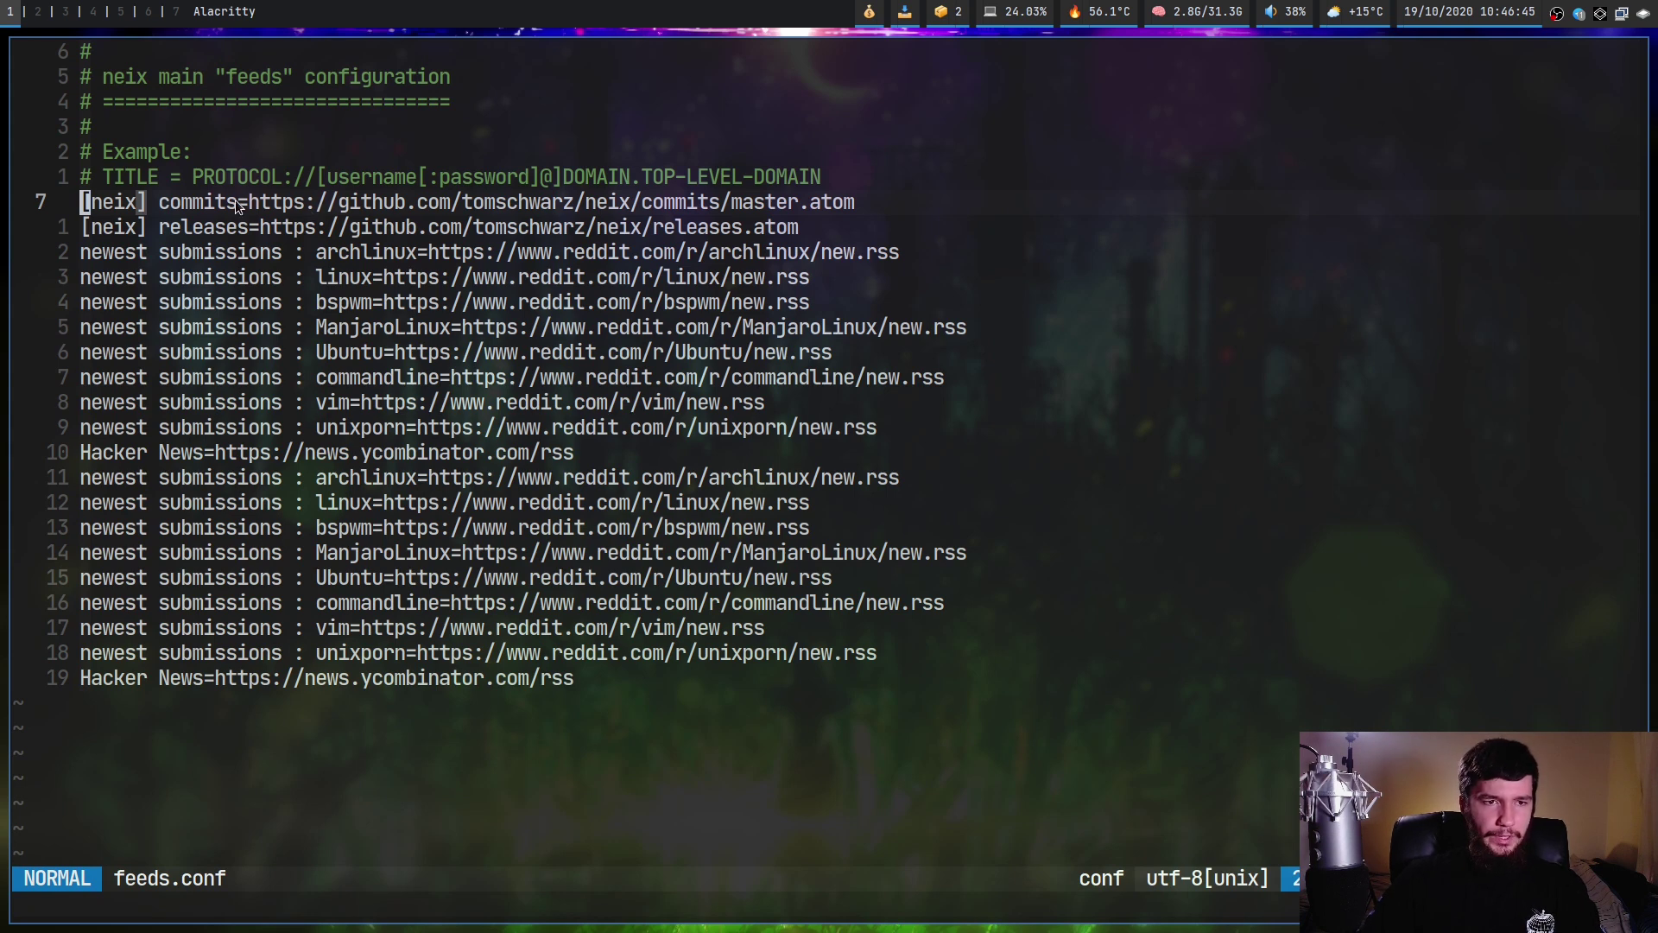
Step: Highlight the commits entry, the username/password example, and the archlinux feed's title and URL
drag(234, 199, 133, 202)
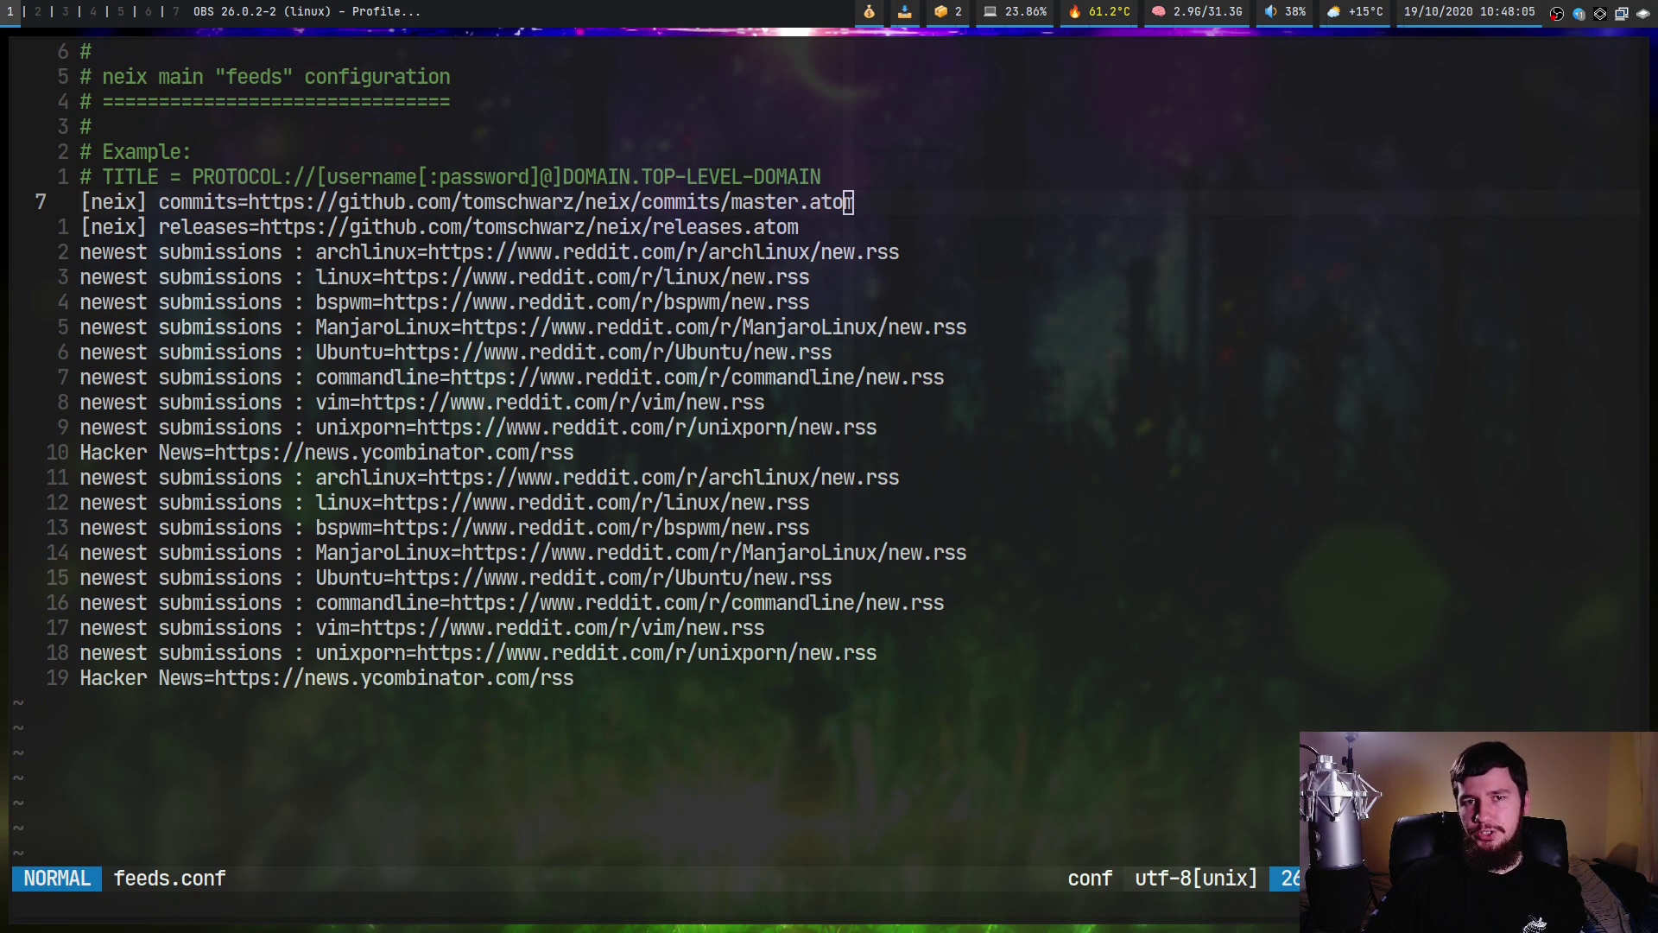
drag(321, 178, 411, 175)
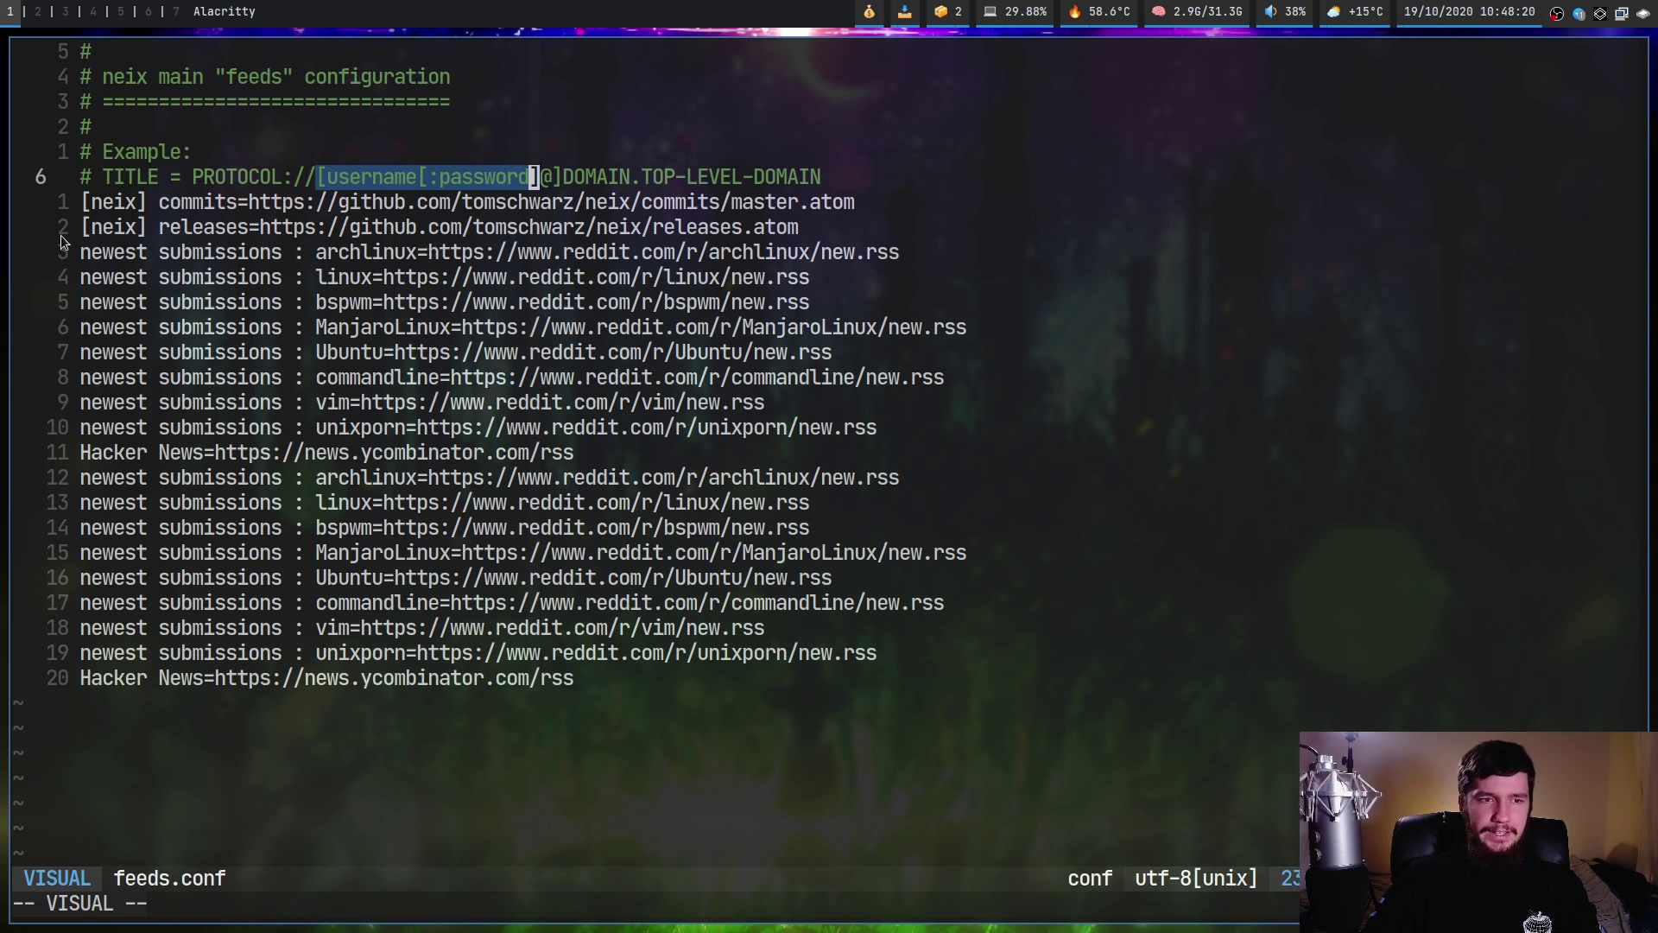
drag(80, 250, 318, 259)
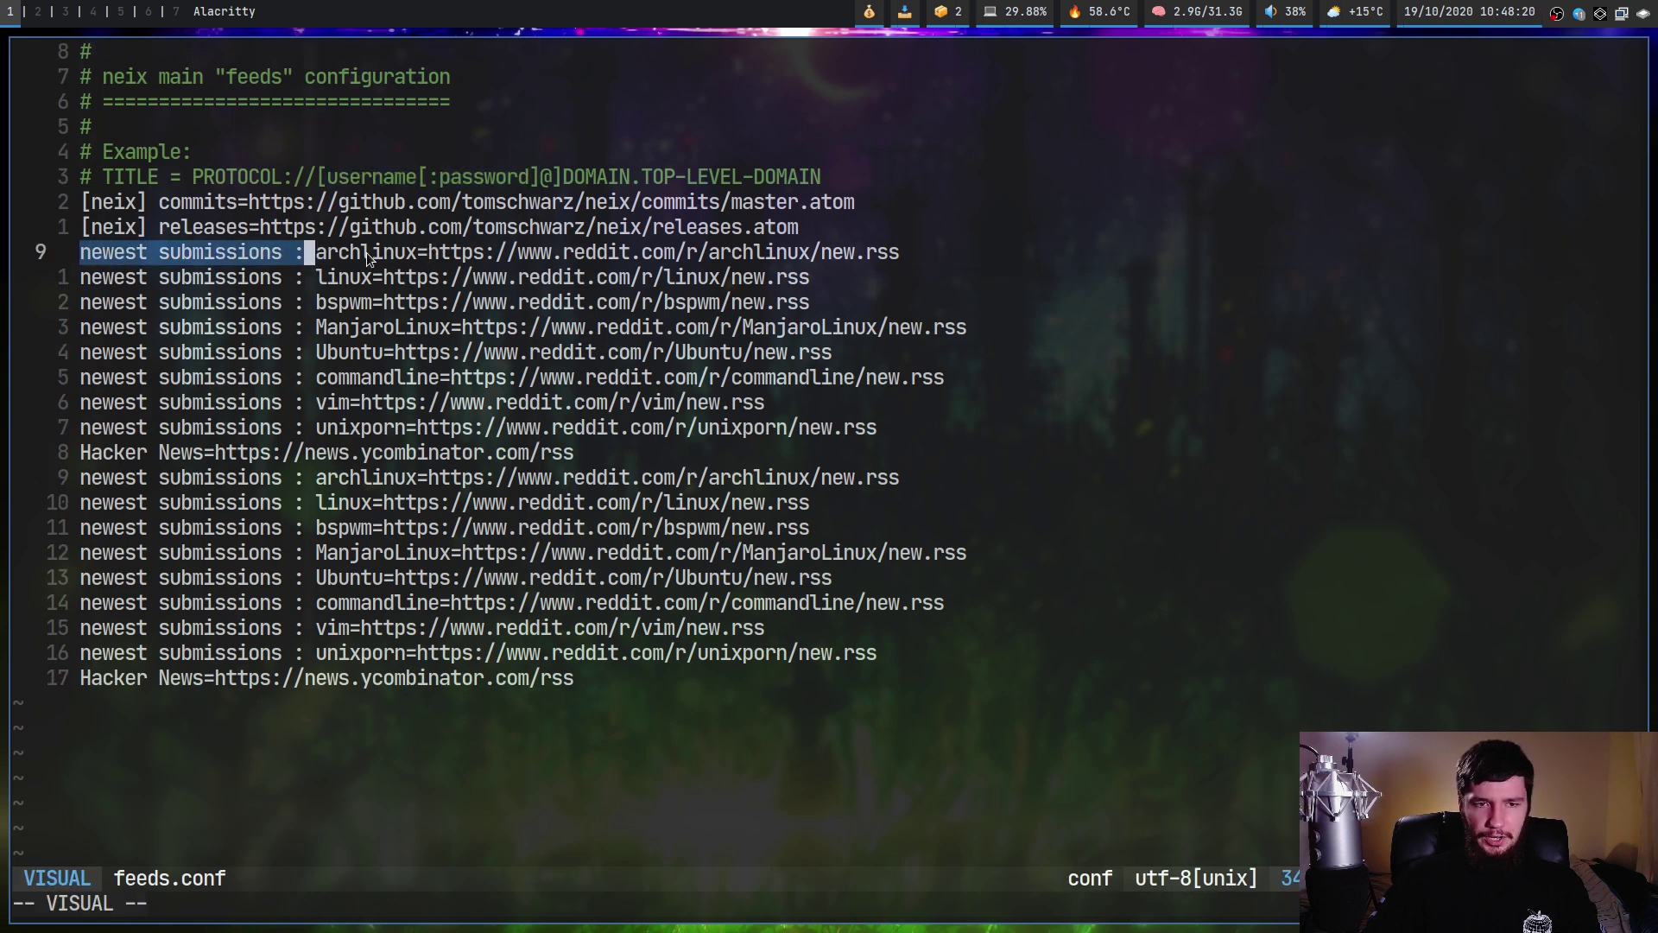
drag(430, 254, 898, 256)
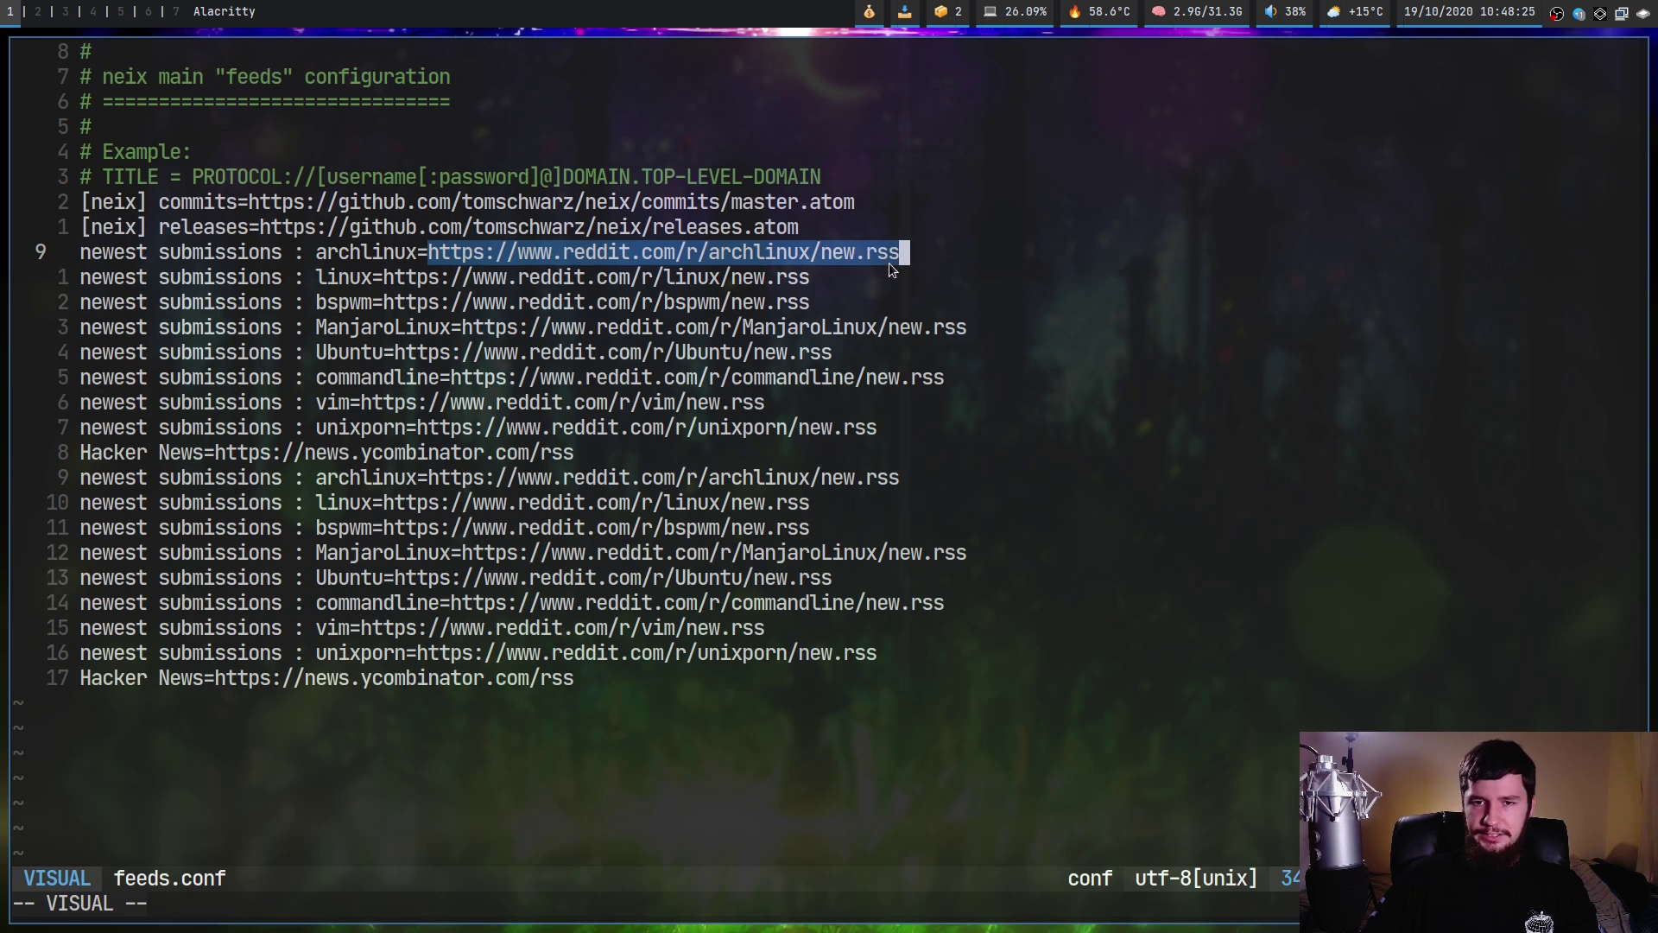
Step: Duplicate the archlinux feed line and rename the copy to gentoo
key(Escape)
key(shift+v)
key(y)
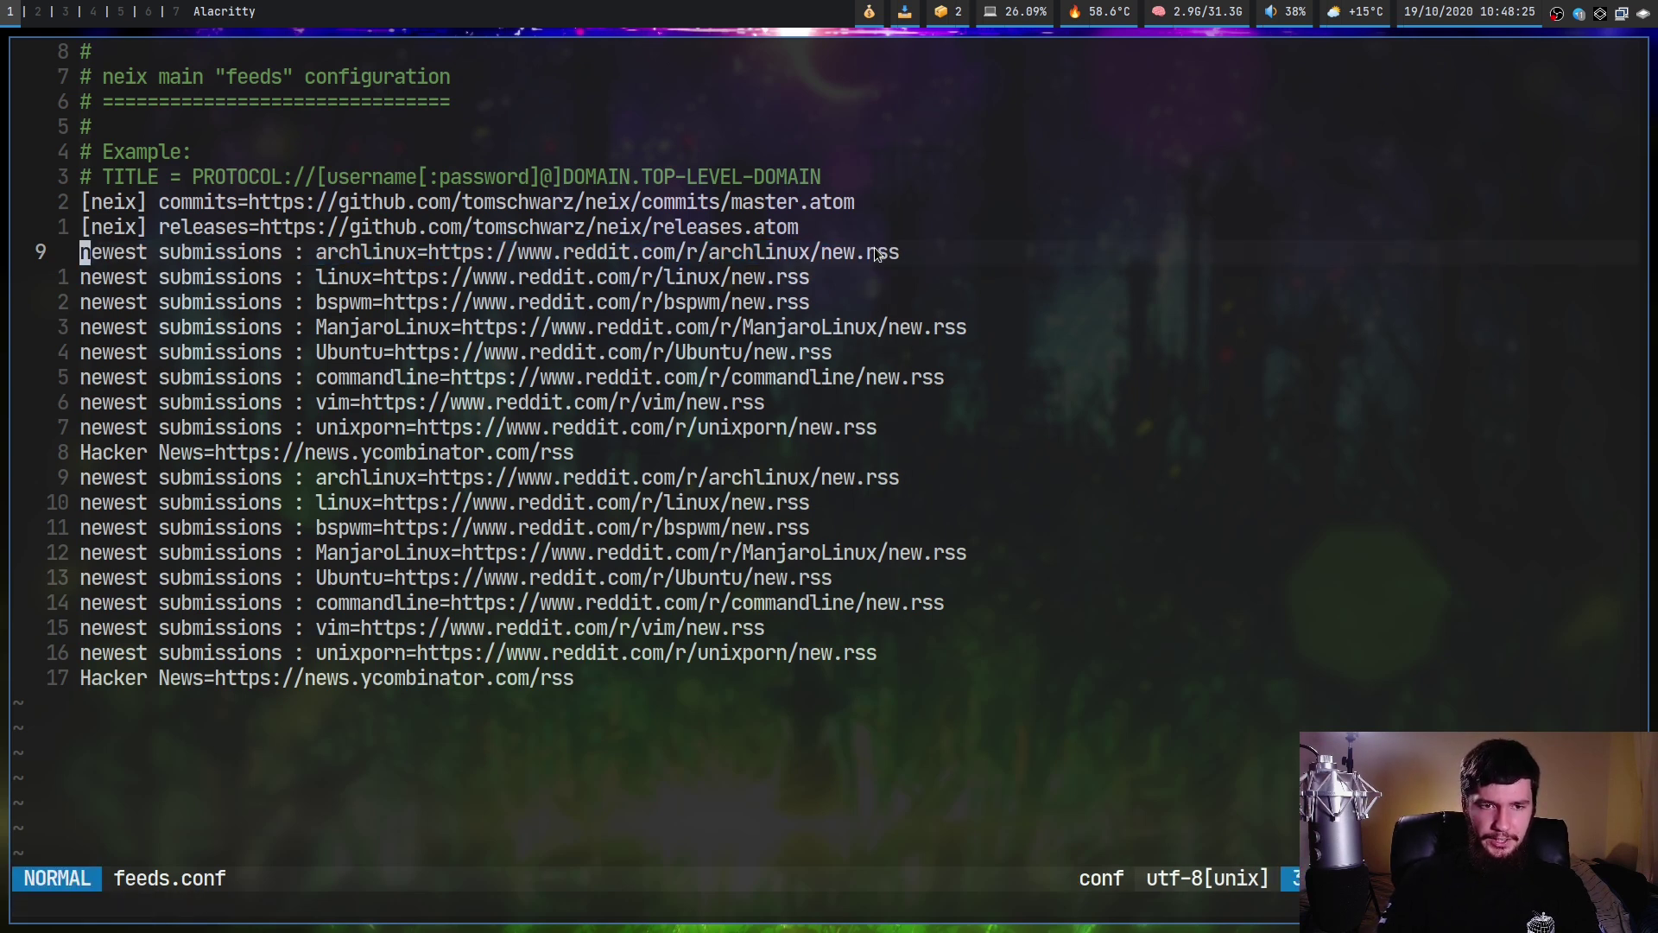
key(p)
key(l)
key(l)
key(l)
key(l)
key(l)
key(l)
key(l)
key(l)
key(l)
key(l)
key(l)
key(l)
key(l)
key(l)
key(l)
key(l)
key(l)
key(l)
key(l)
key(l)
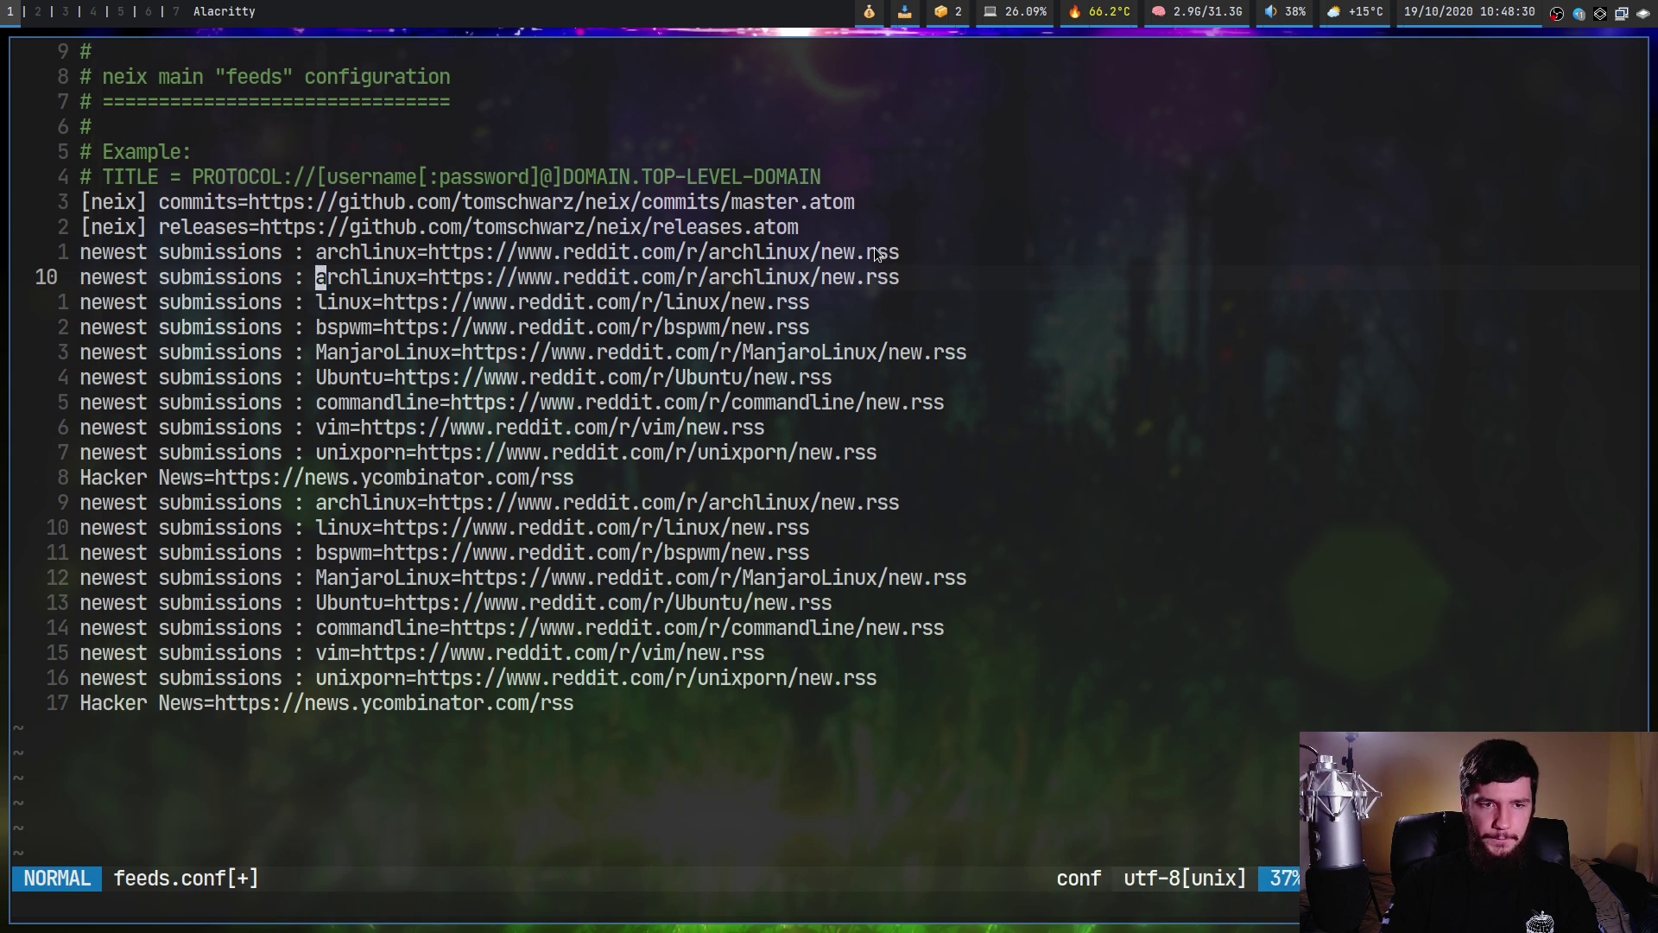
text(cwgento)
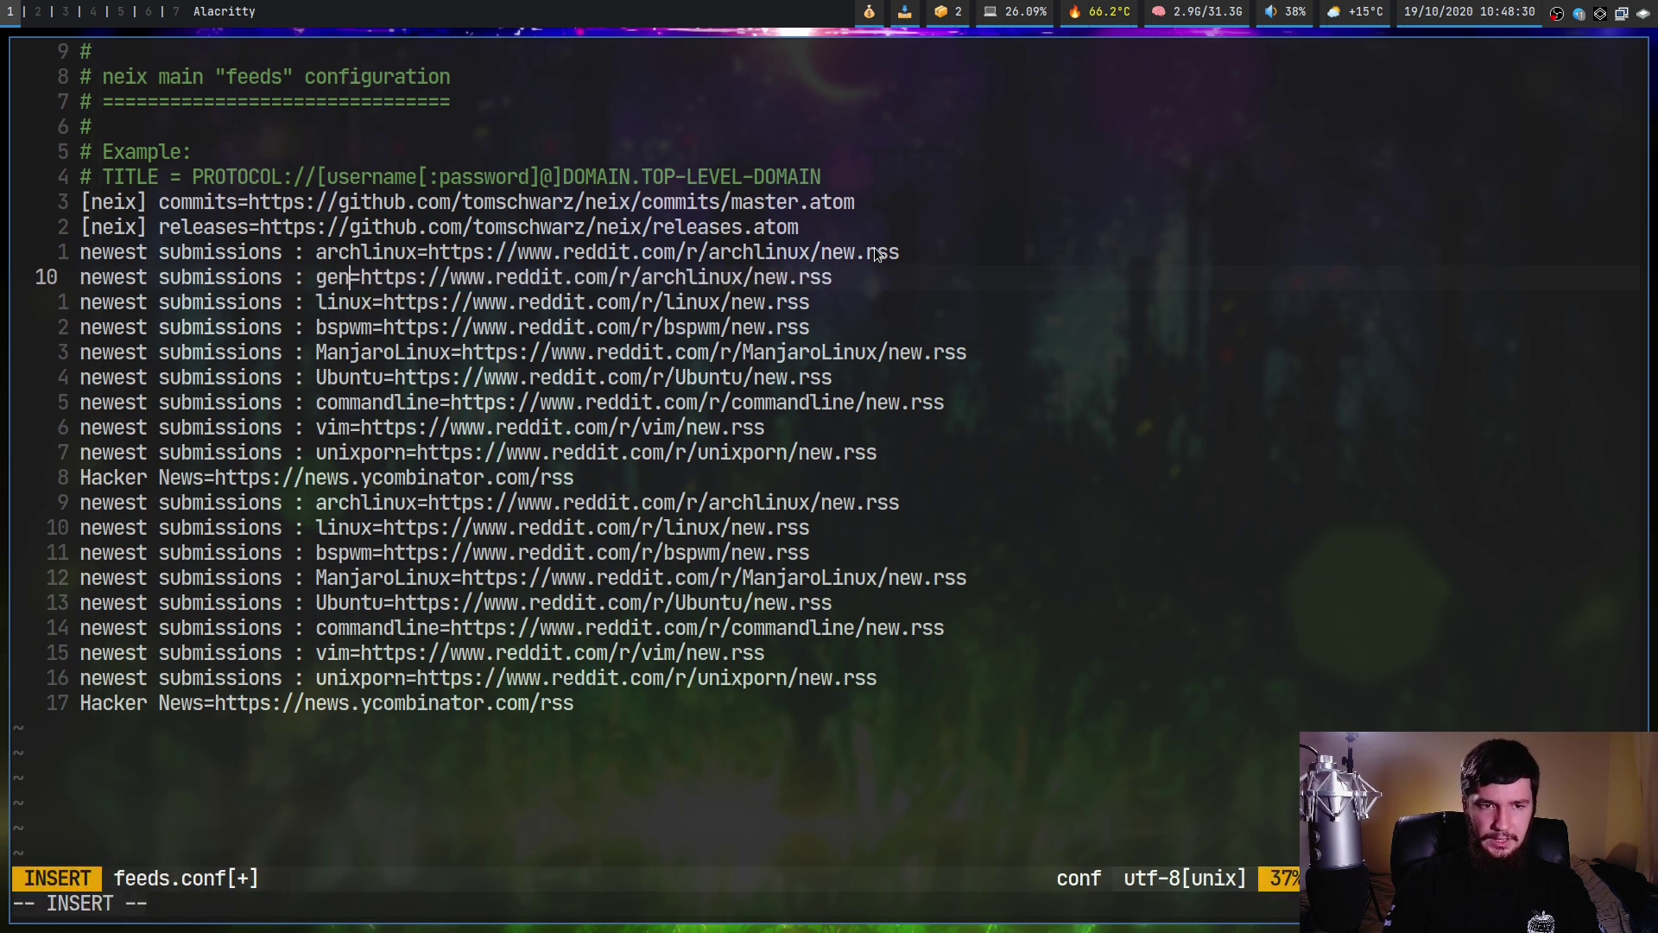
text(oo)
key(Escape)
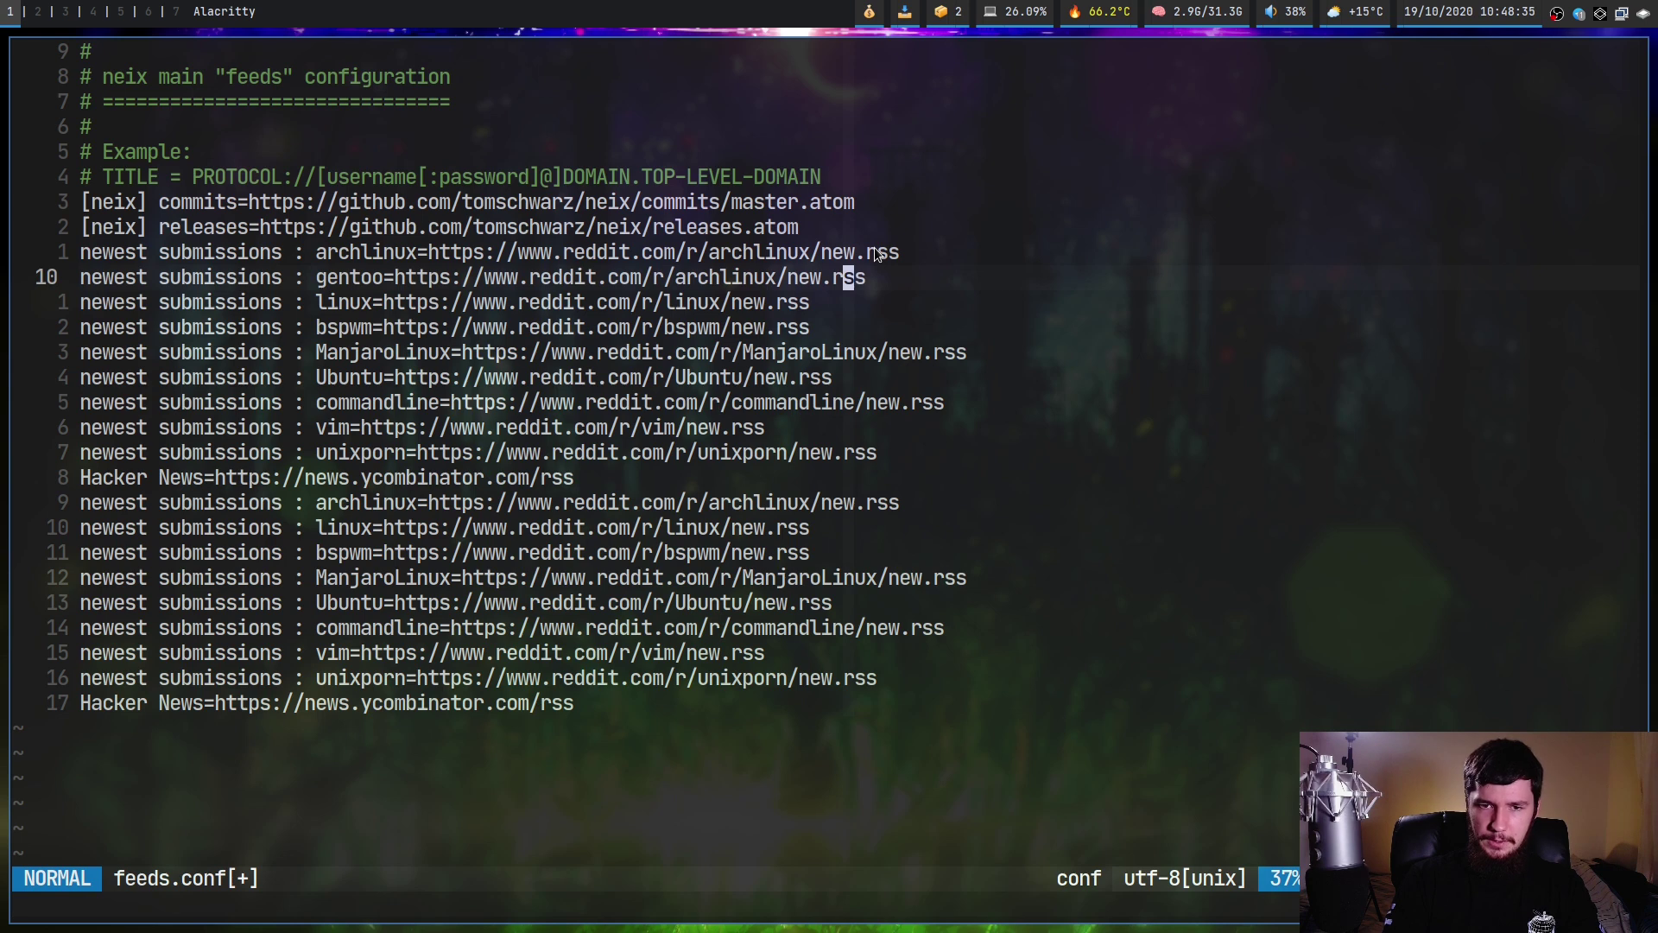
Step: Change the copied URL's subreddit to gentoo, then save and quit Vim
key(h)
key(h)
key(i)
key(BackSpace)
key(BackSpace)
key(BackSpace)
key(BackSpace)
key(BackSpace)
key(BackSpace)
key(BackSpace)
key(BackSpace)
key(BackSpace)
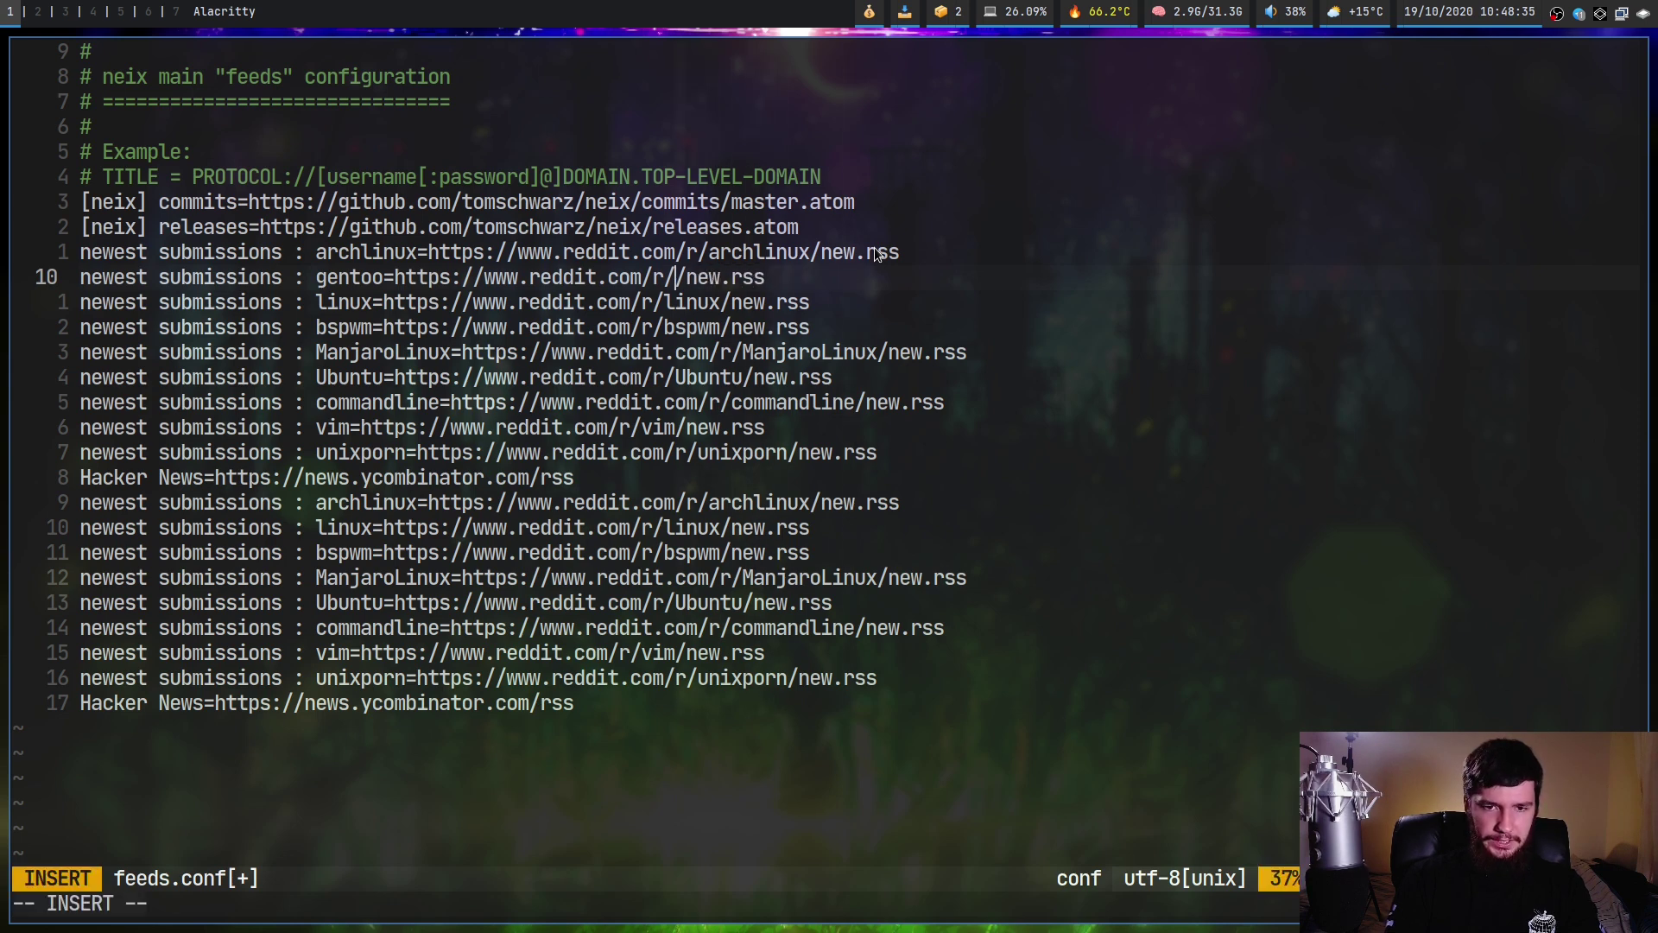
text(gentoo)
key(Escape)
text(:w)
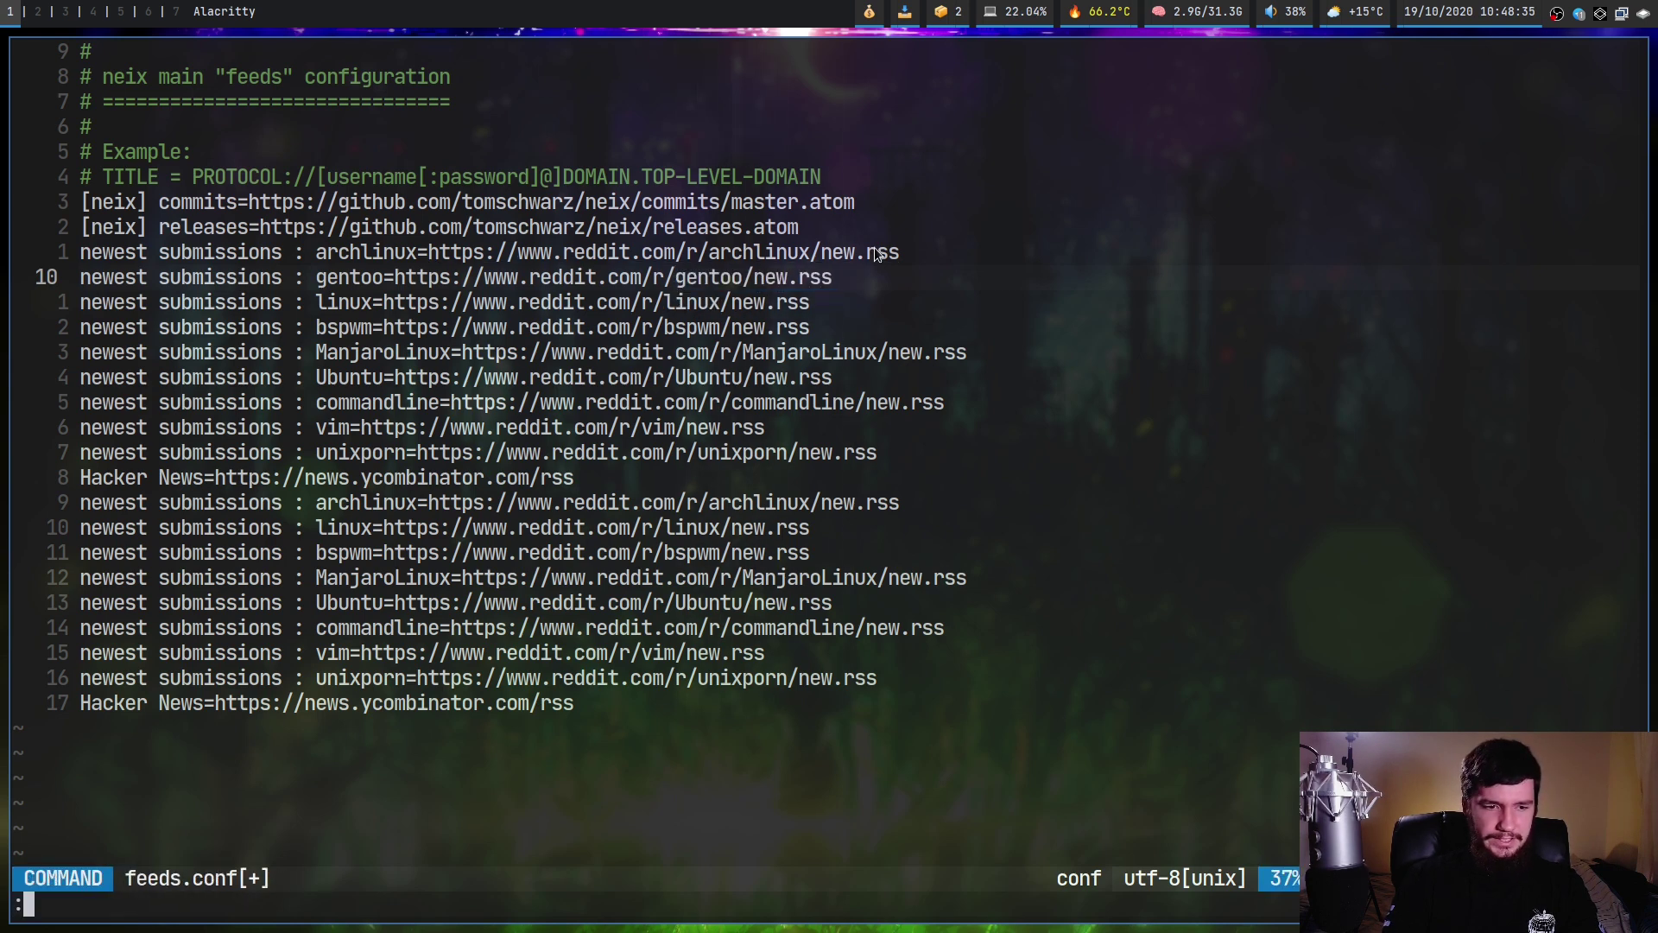
key(Return)
text(:q)
key(Return)
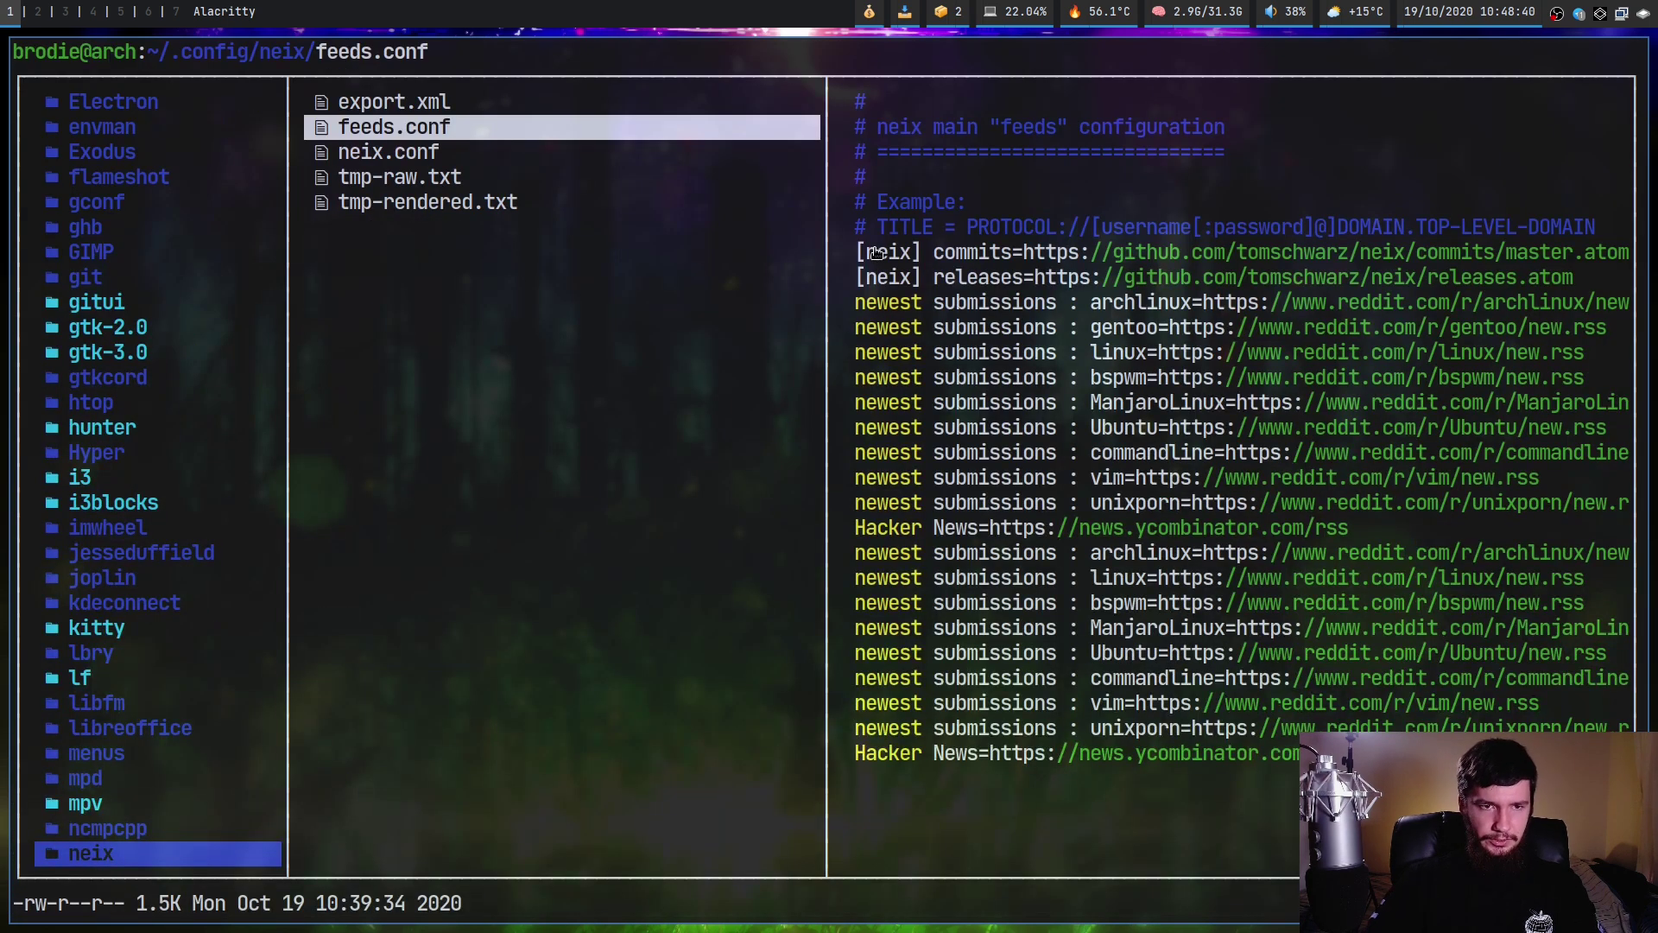
Step: Run neix, browse down to the new gentoo feed's 25 posts, then quit and reopen lf
text(qneix)
key(Return)
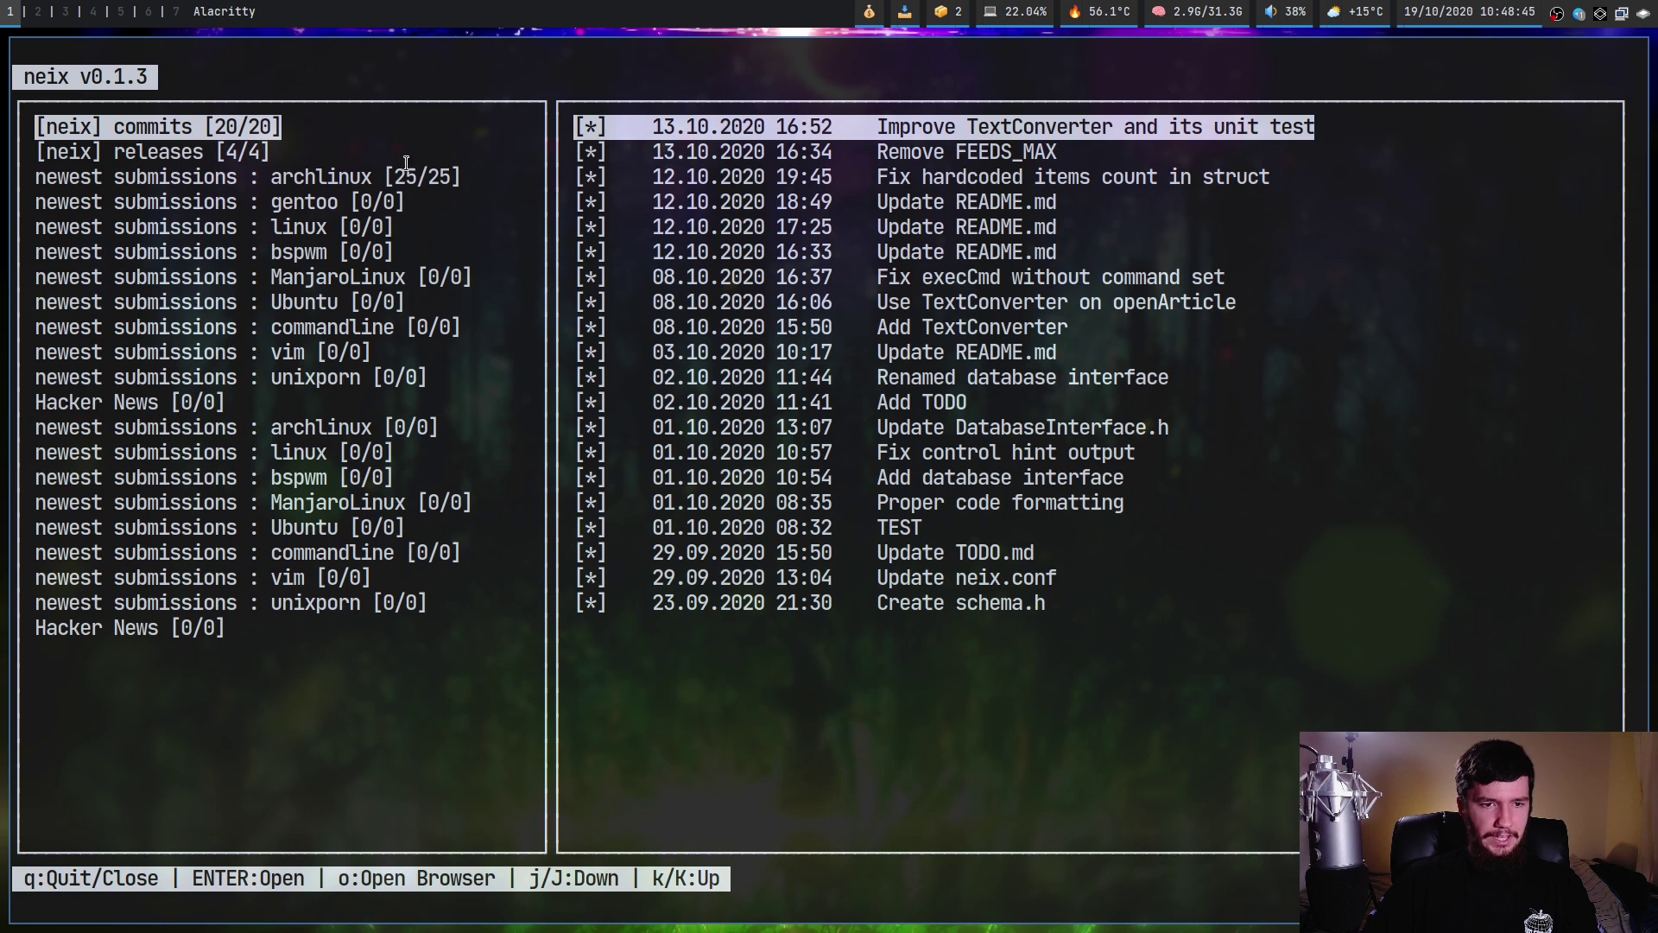
key(j)
key(j)
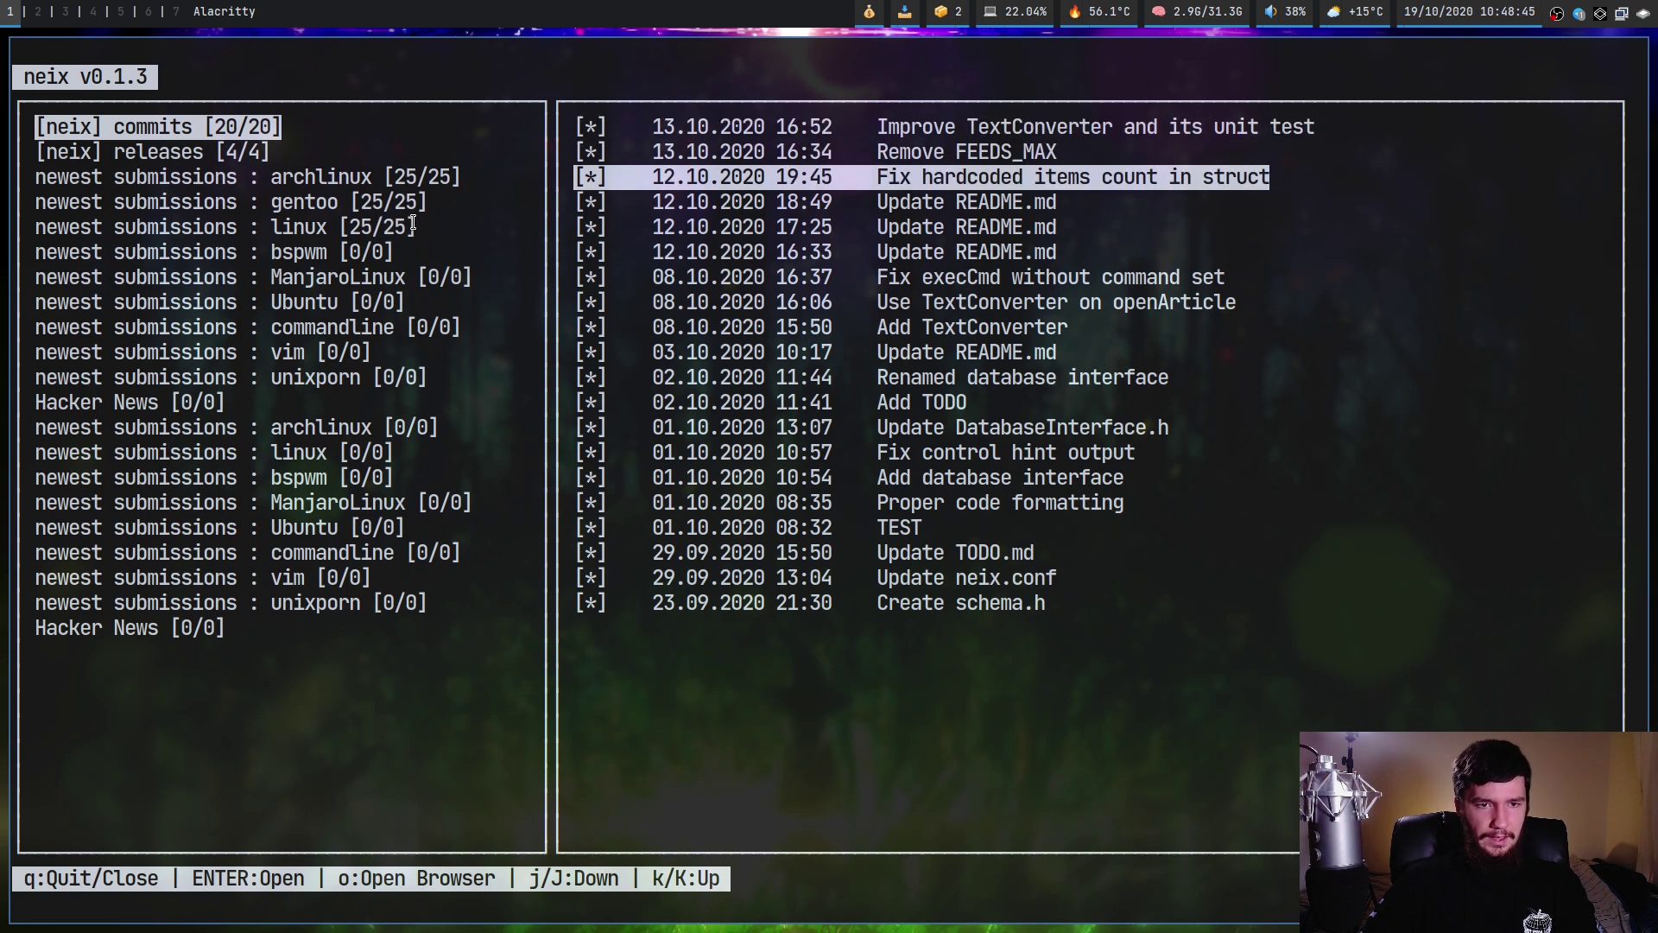
key(shift+j)
key(shift+j)
key(shift+j)
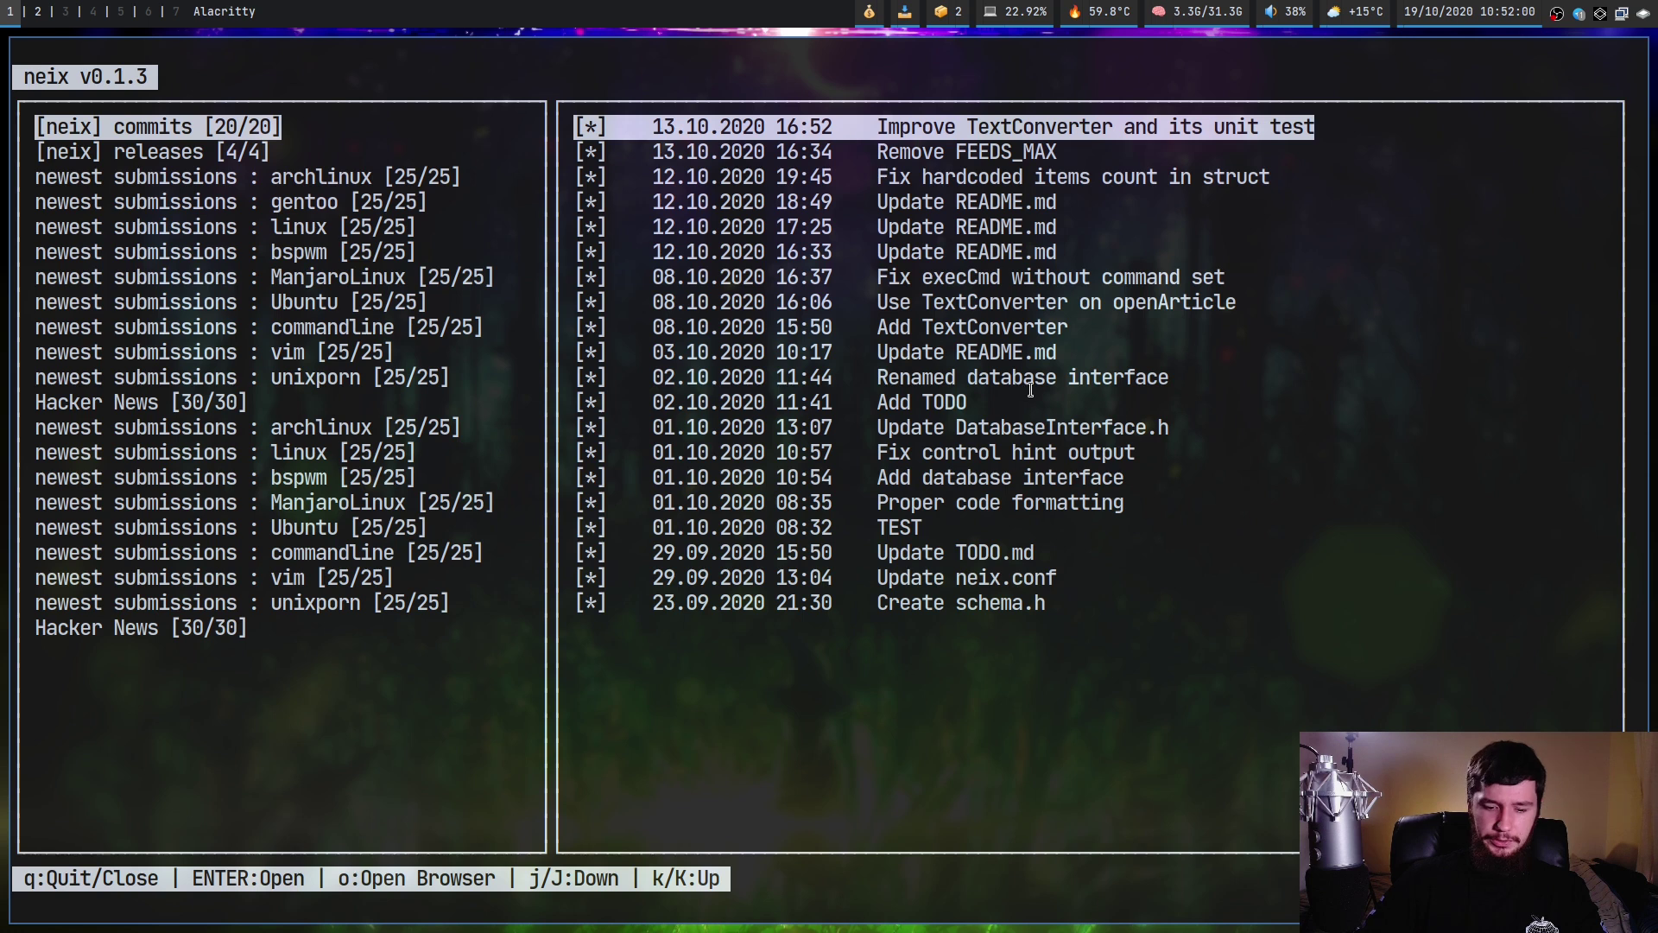
text(qlf)
key(Return)
Step: In lf, jump to ~/.config and search for the neix folder
key(g)
key(c)
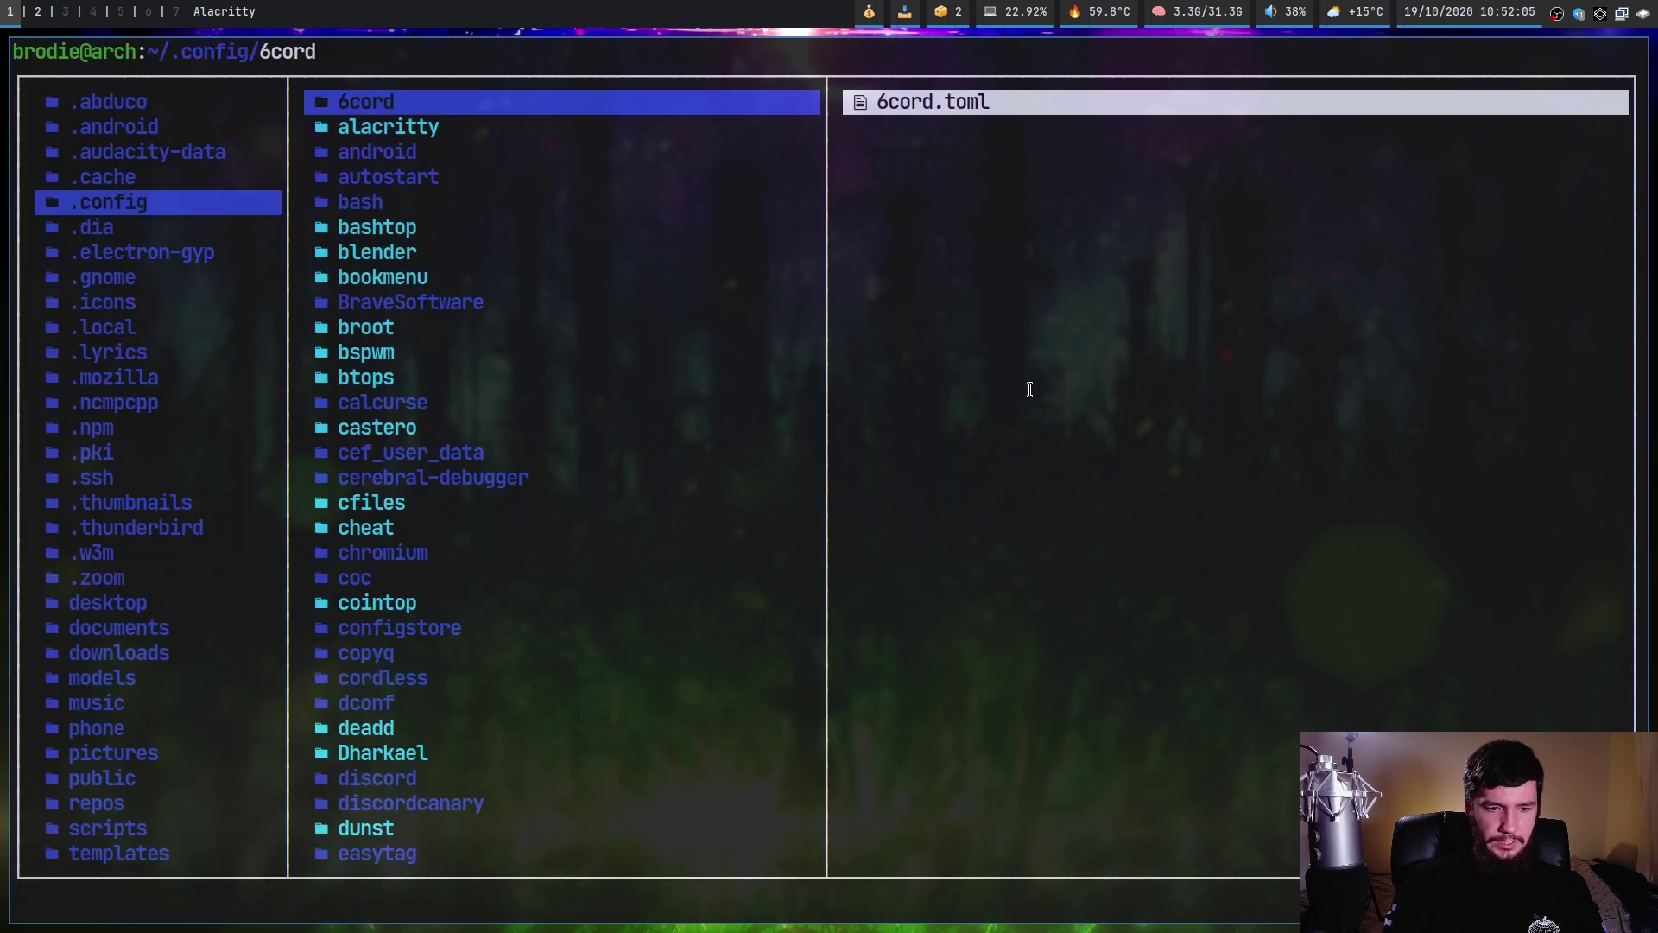
key(j)
key(slash)
text(neix)
key(Return)
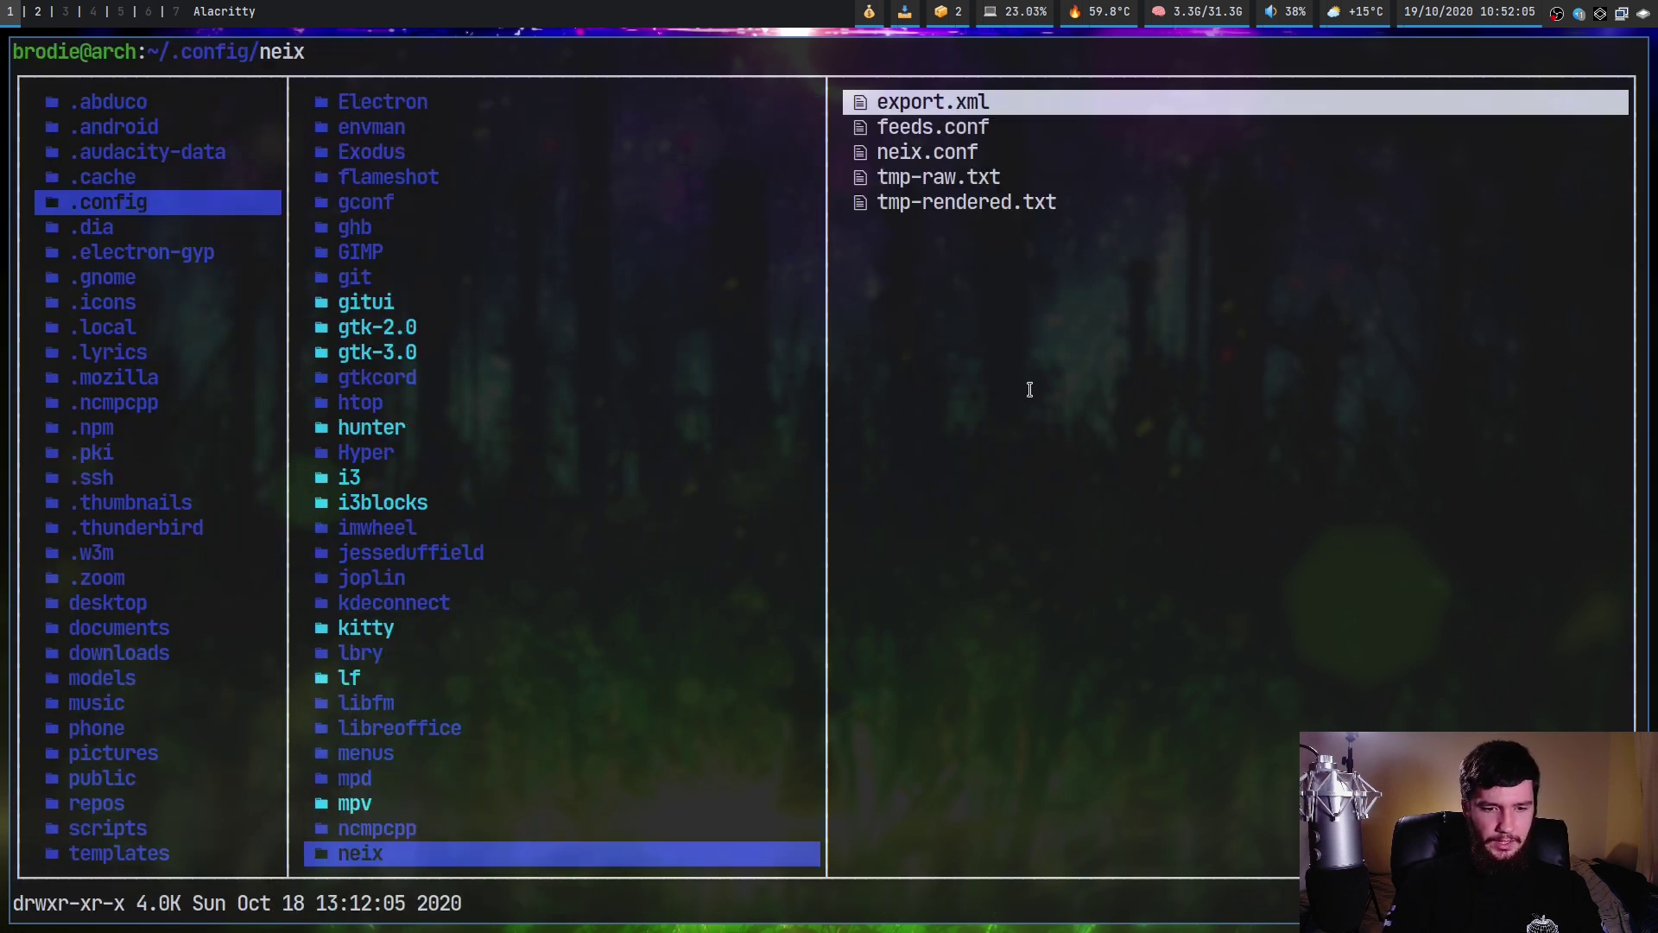
Step: Enter the neix folder and open neix.conf in Vim at the dateFormat setting
key(j)
key(k)
key(l)
key(j)
key(j)
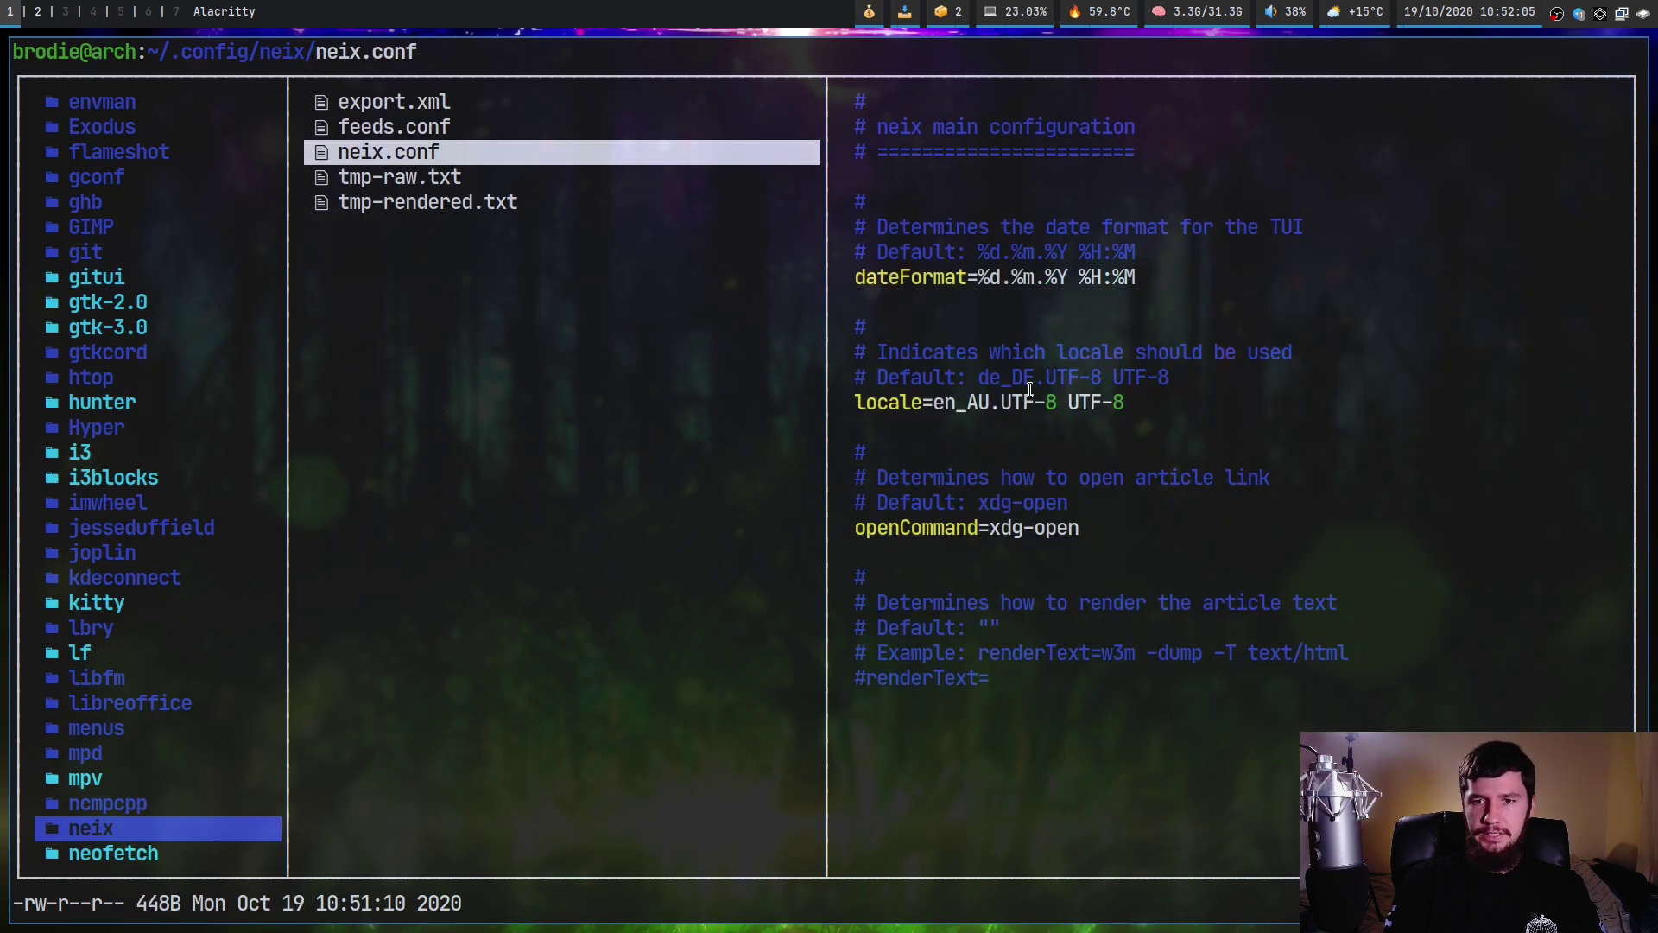
key(l)
key(j)
key(j)
key(j)
key(j)
key(j)
key(j)
key(j)
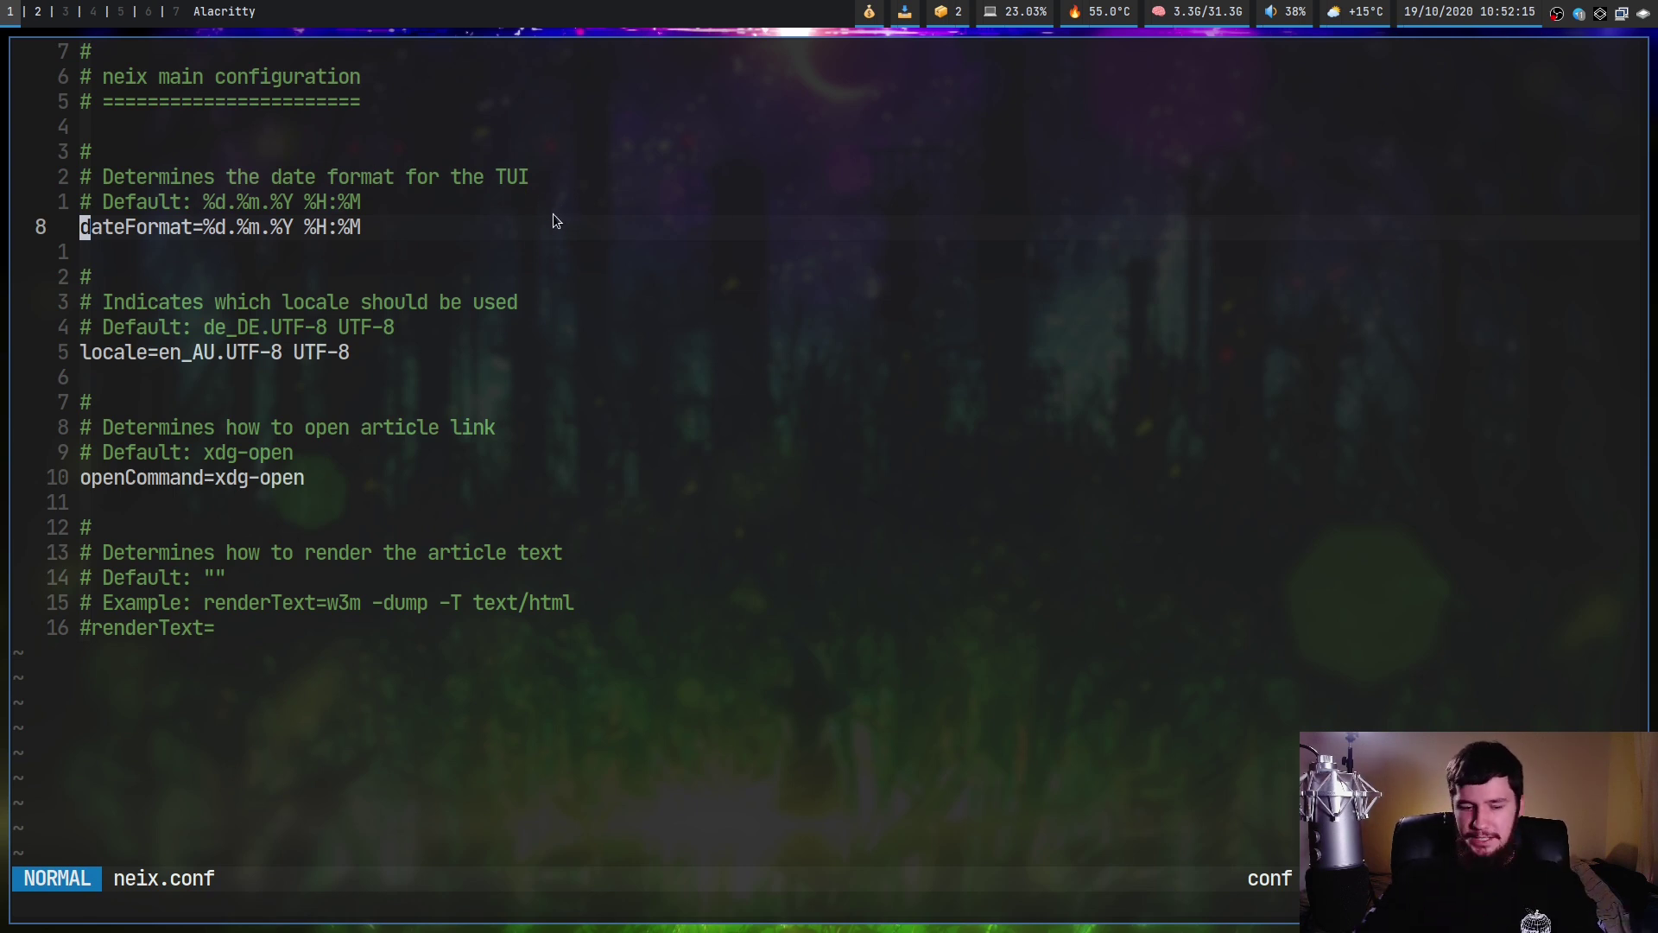
Step: In Brave's neix README, close the find bar and open the 'formats' link in a new tab
key(super+2)
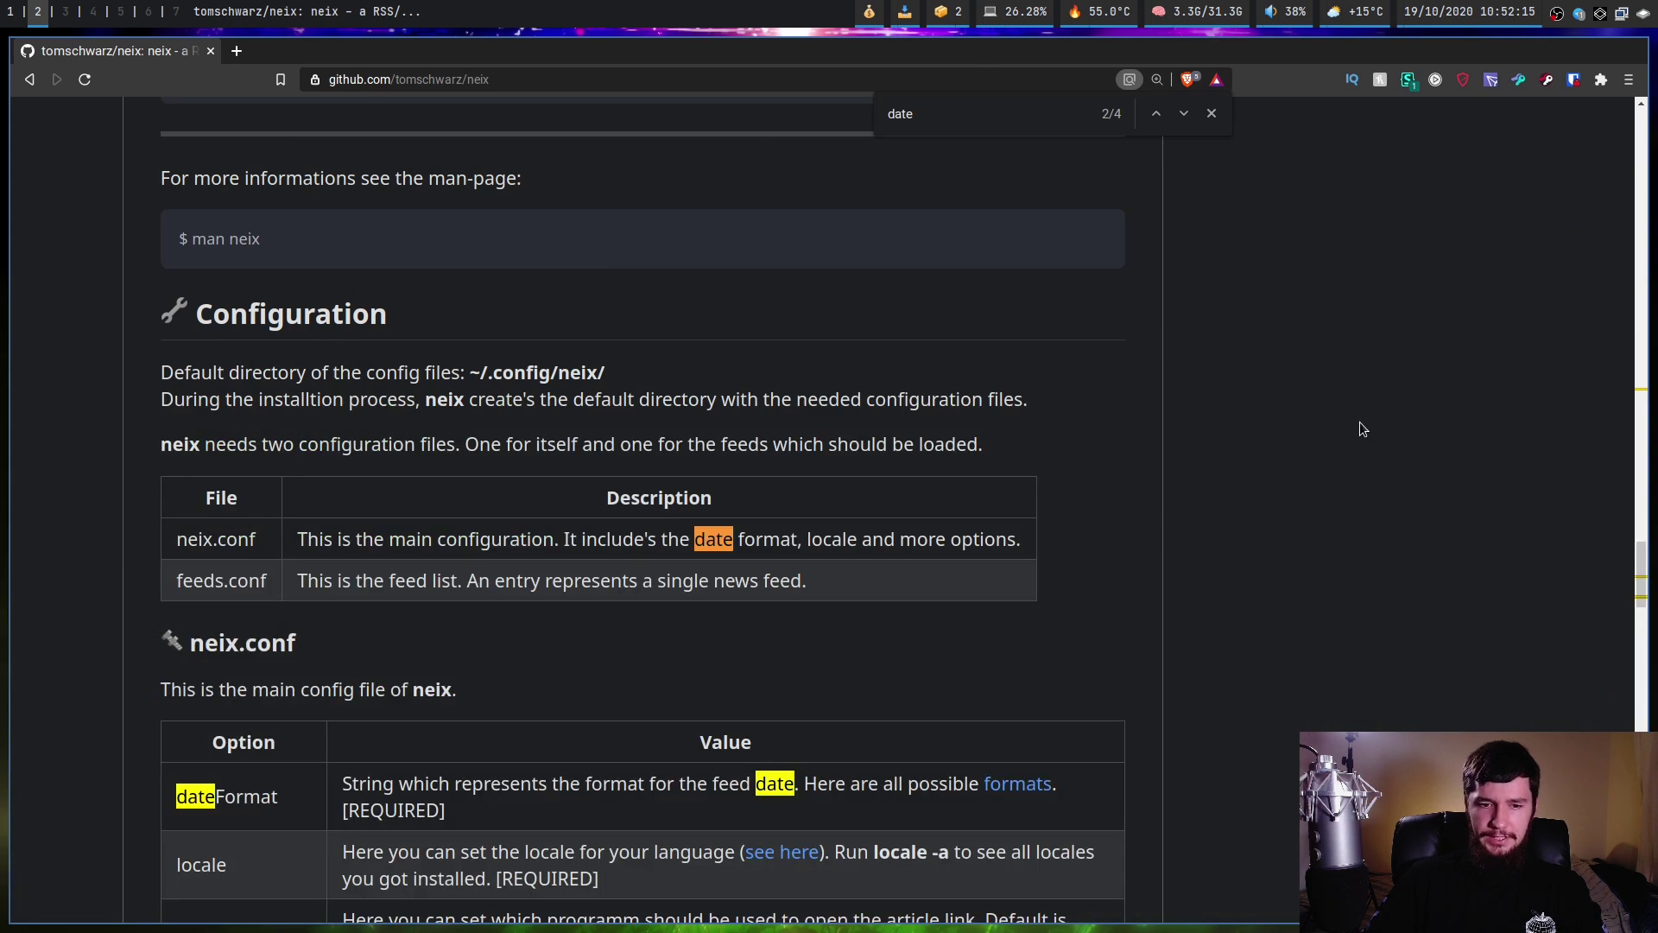
scroll(1341, 481, down, 1)
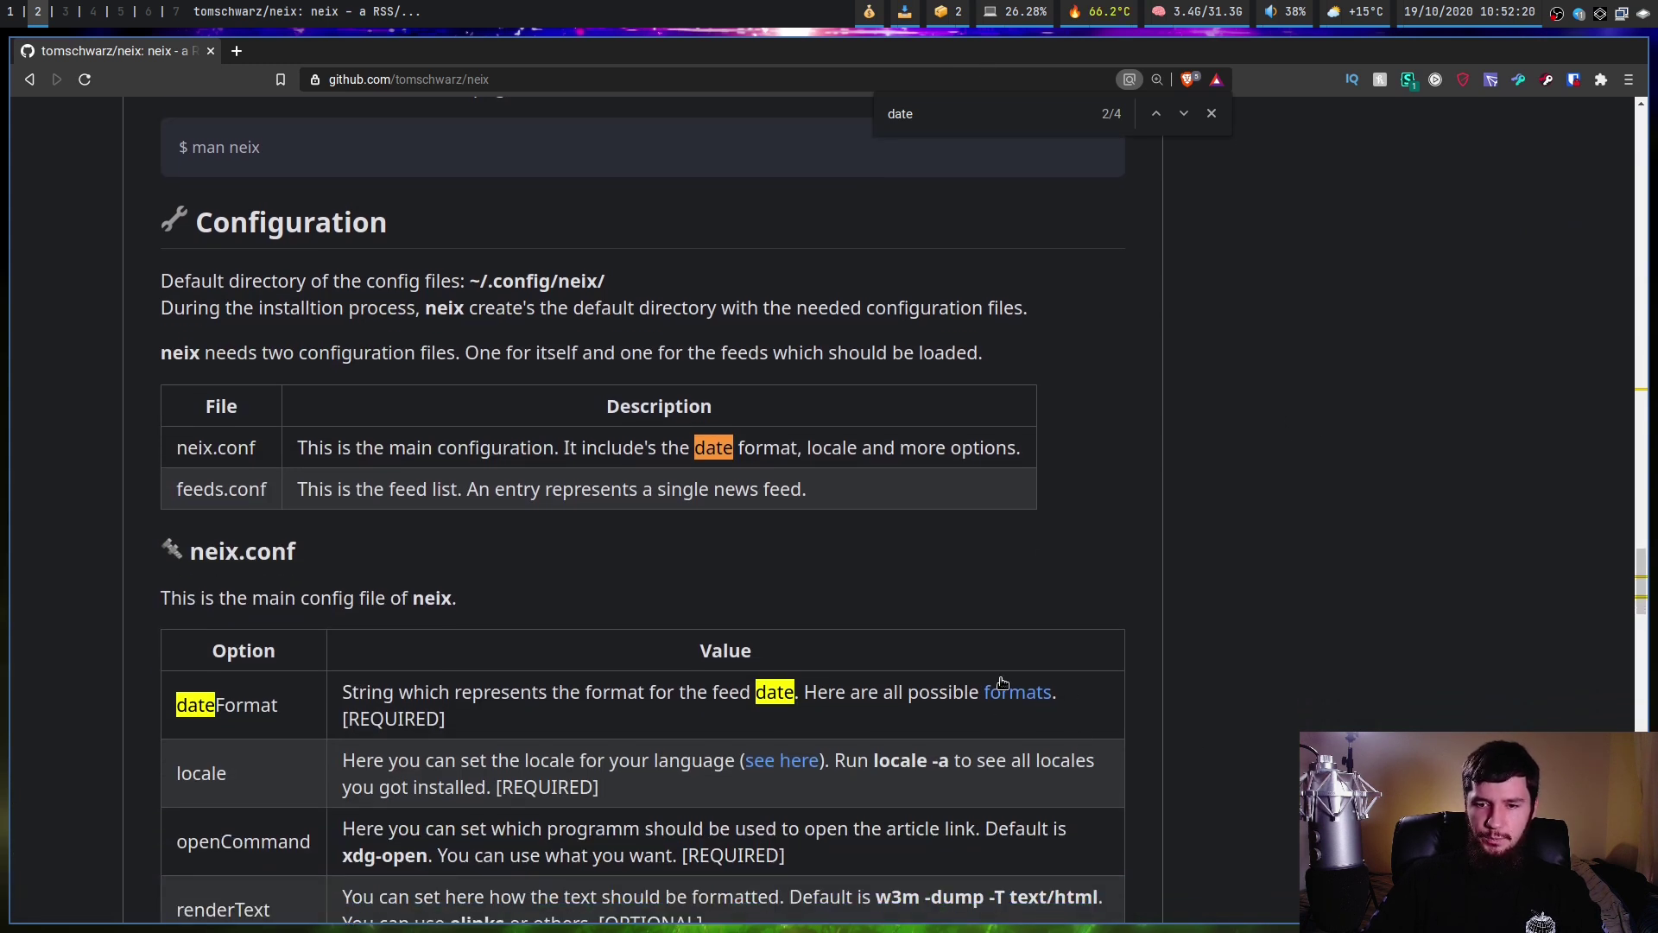
click(1209, 115)
right_click(1040, 696)
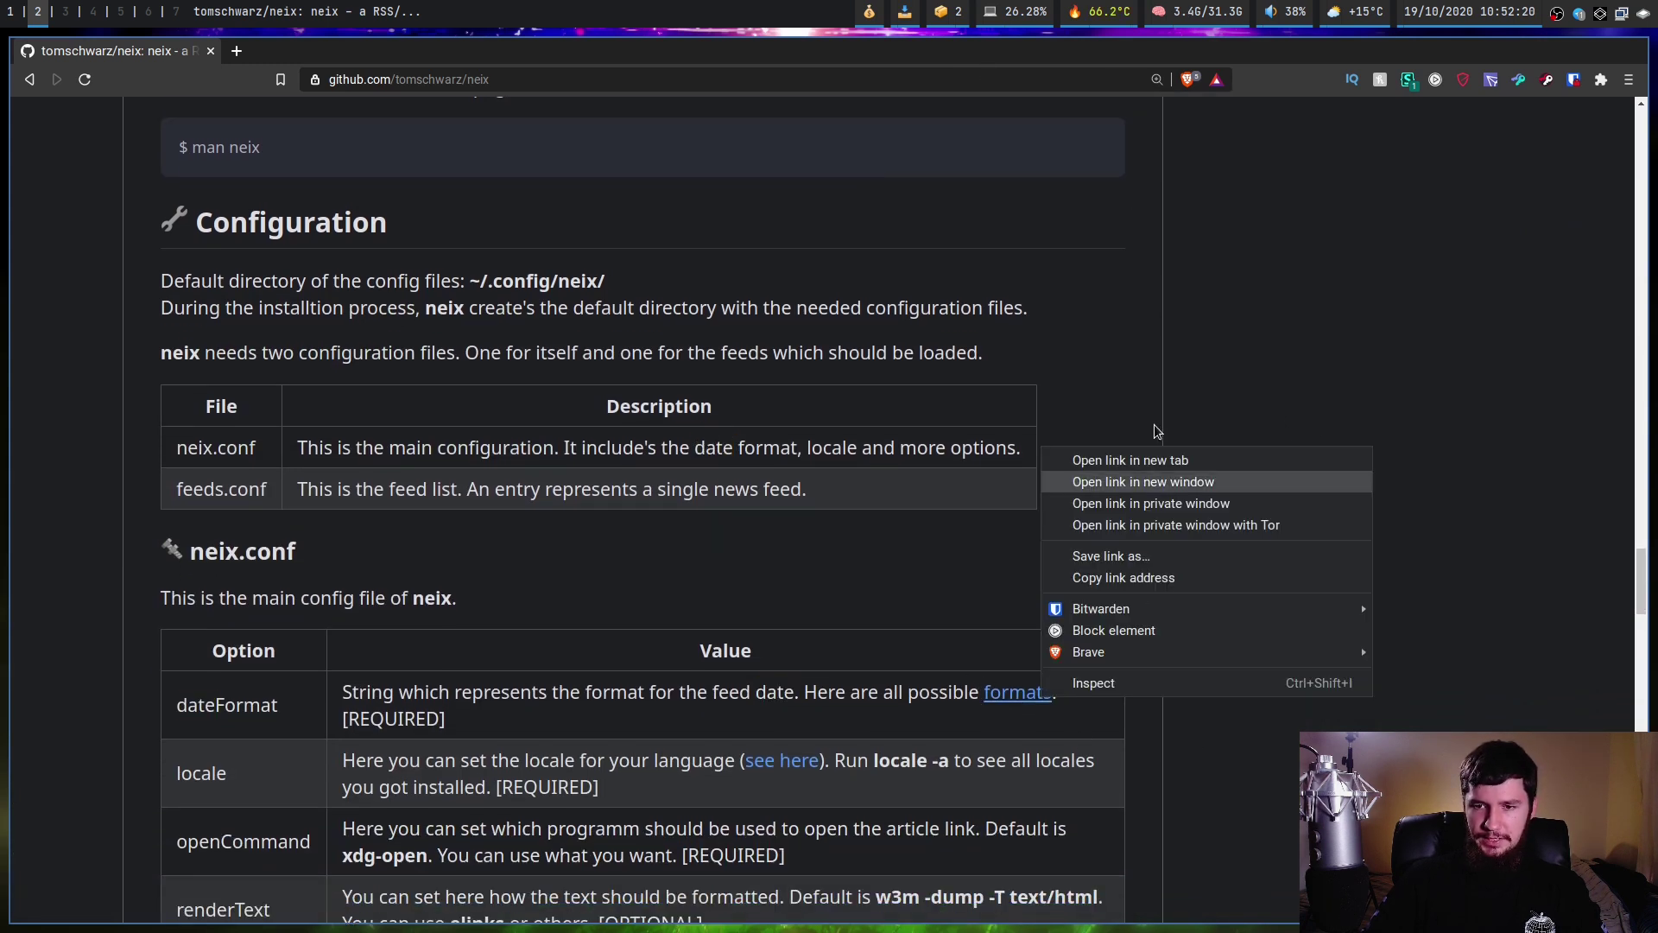
click(1127, 460)
Step: On the new put_time reference tab, highlight the %a specifier and its full weekday name description
key(ctrl+Tab)
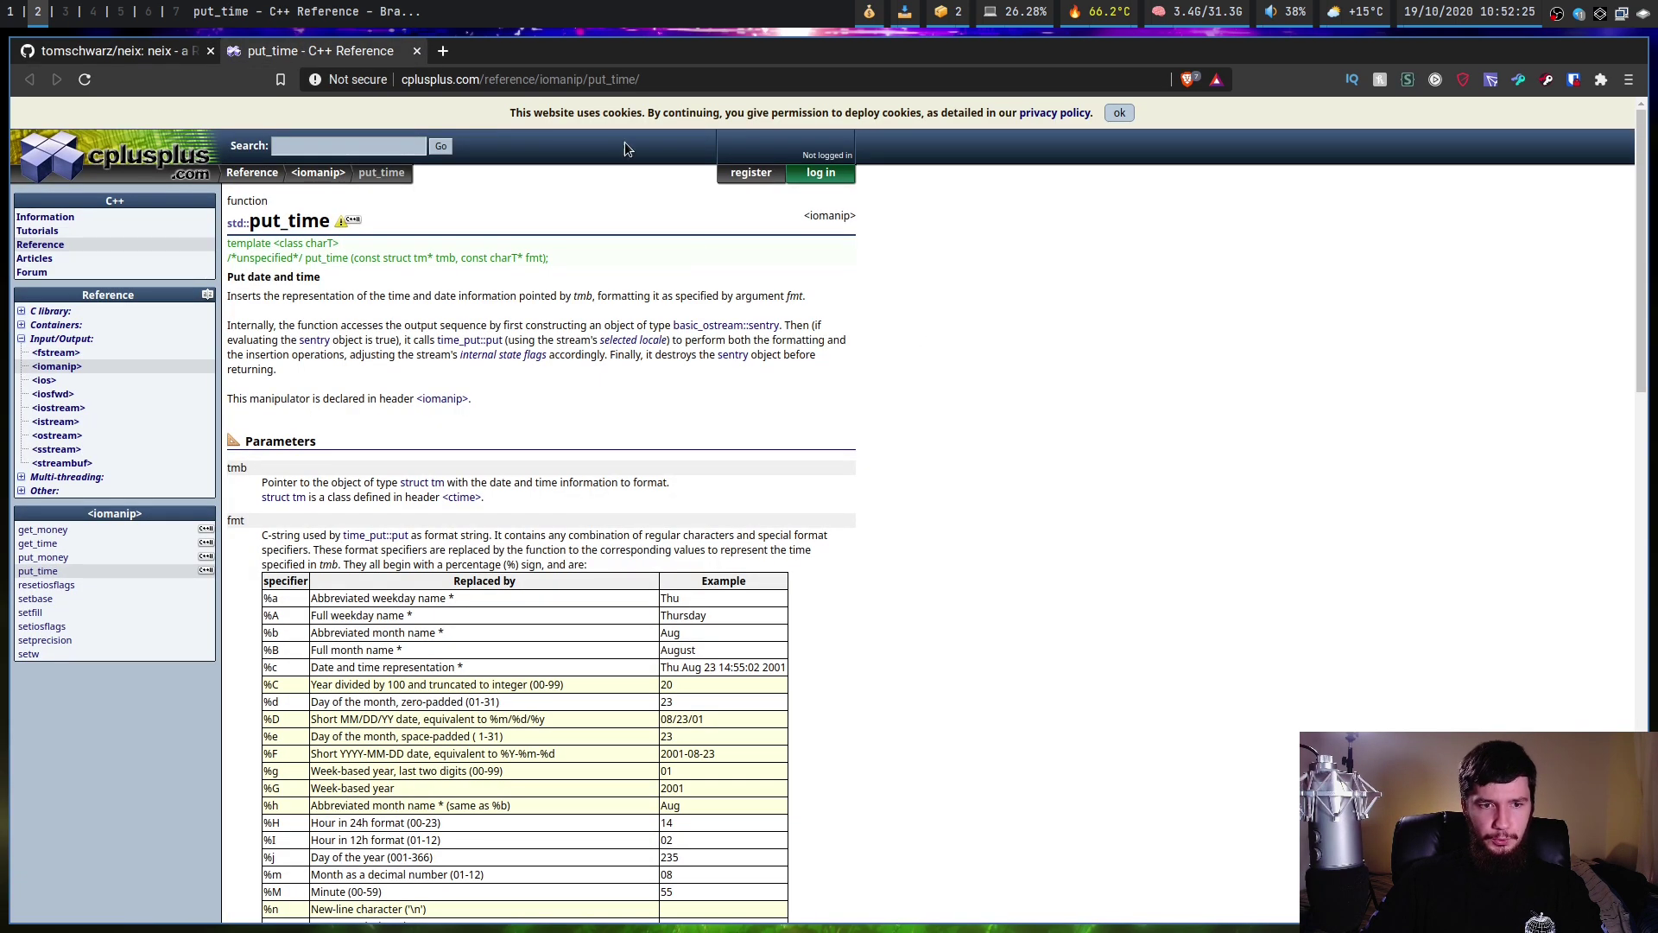
scroll(646, 666, down, 5)
scroll(611, 659, up, 4)
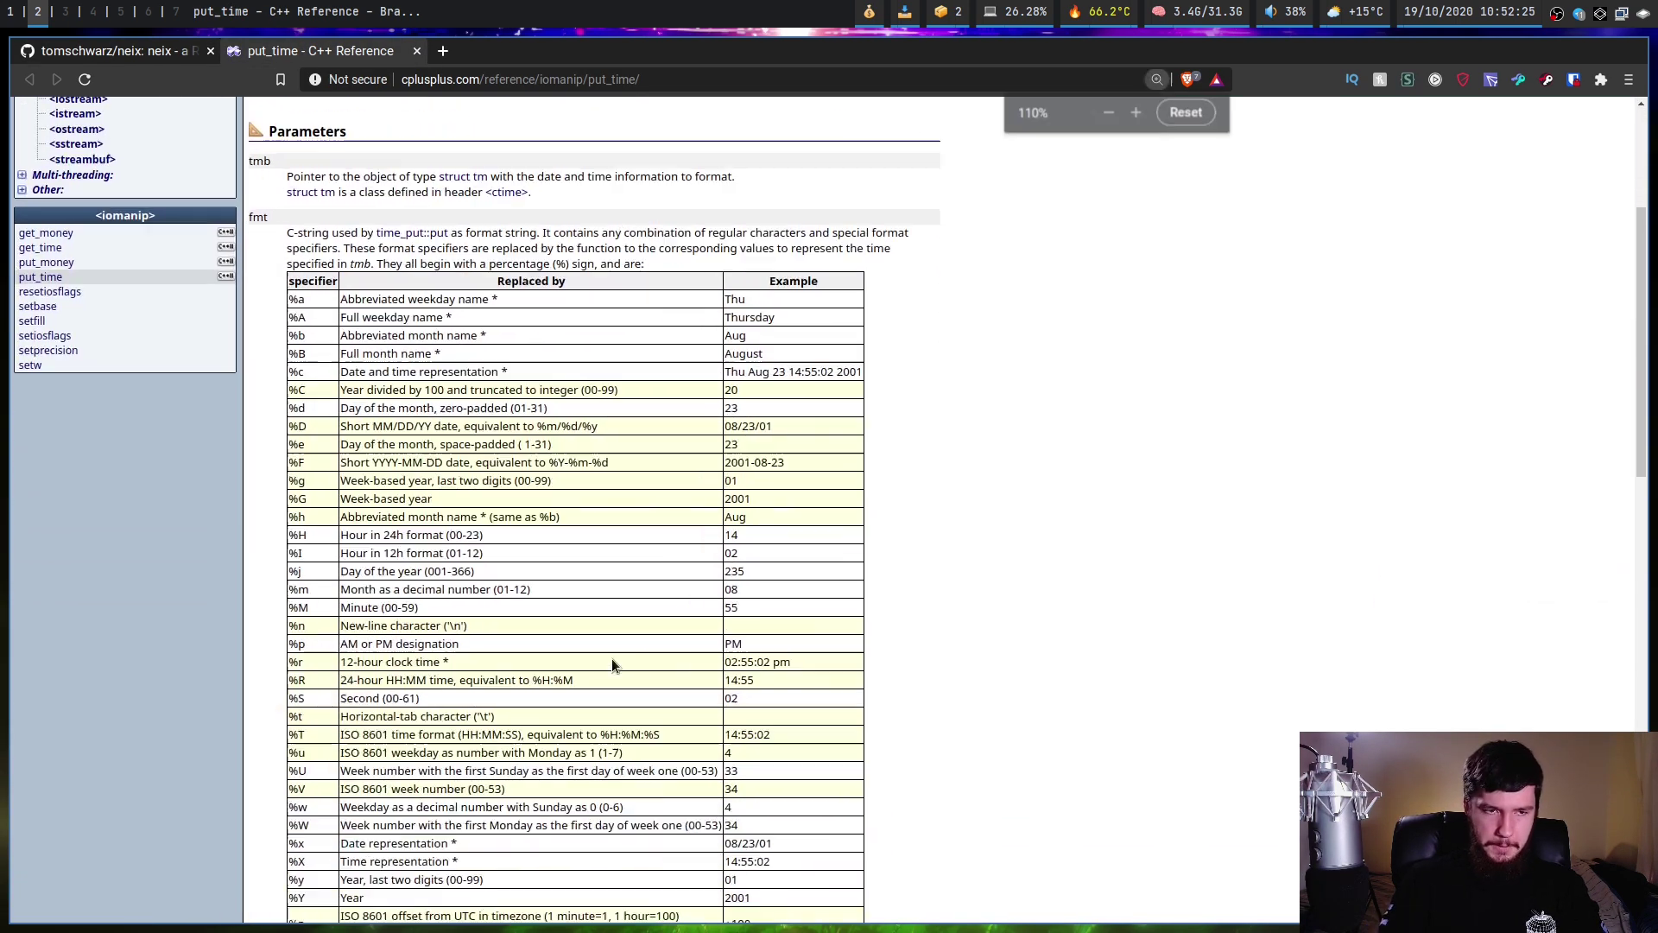
scroll(733, 339, down, 3)
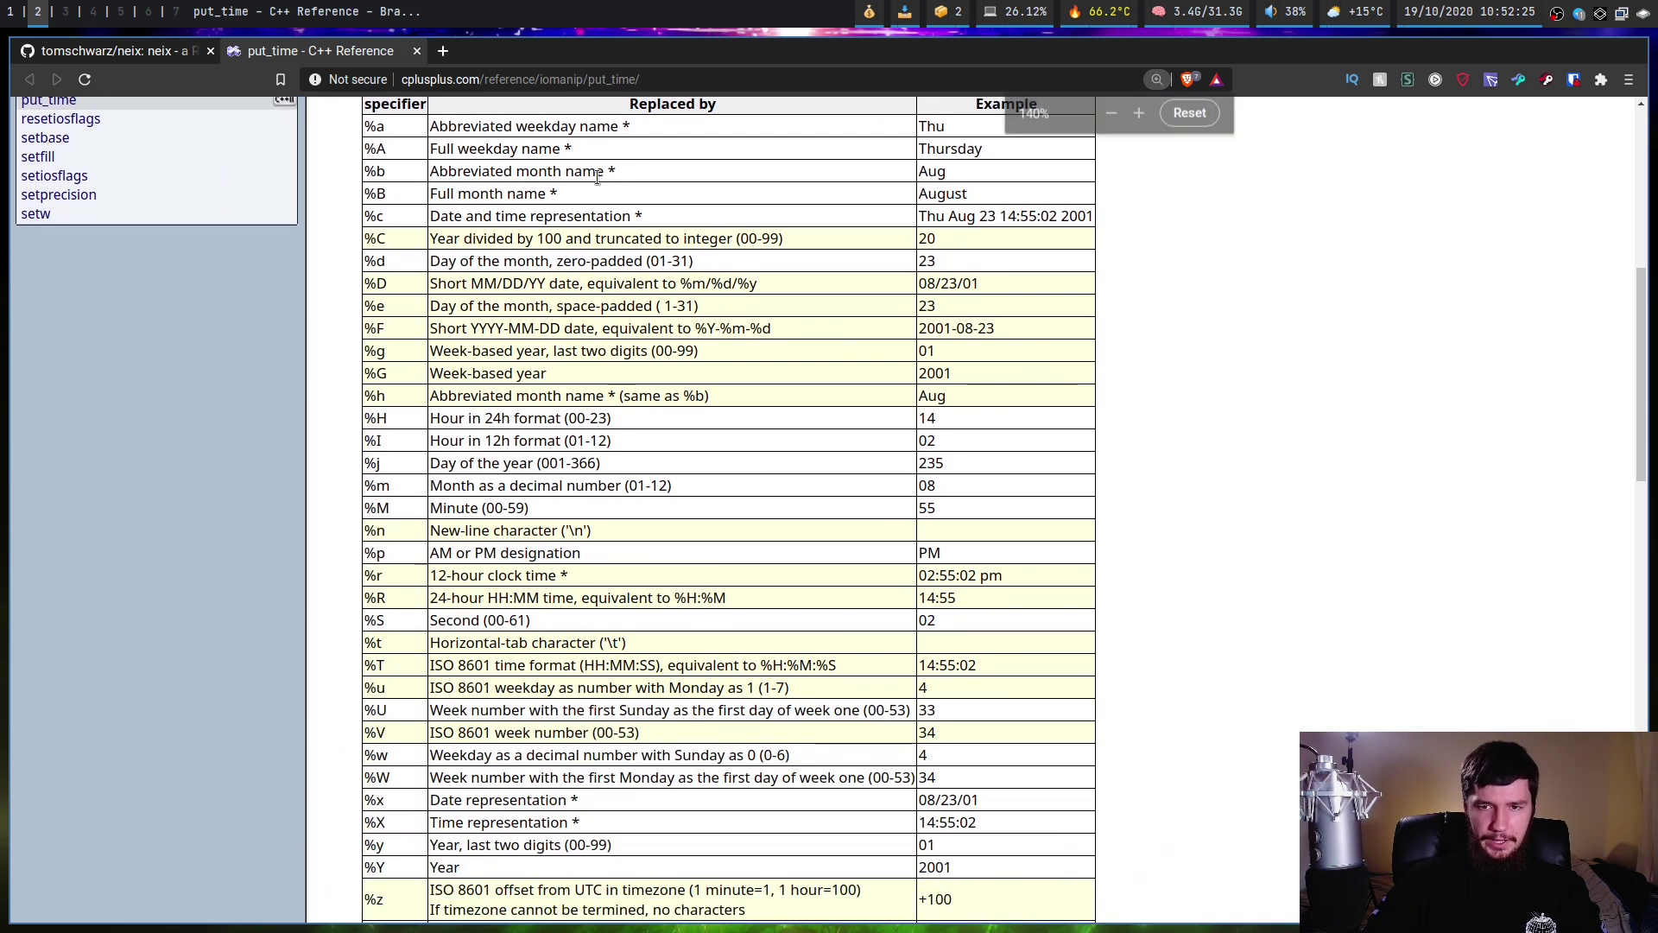
scroll(595, 554, down, 7)
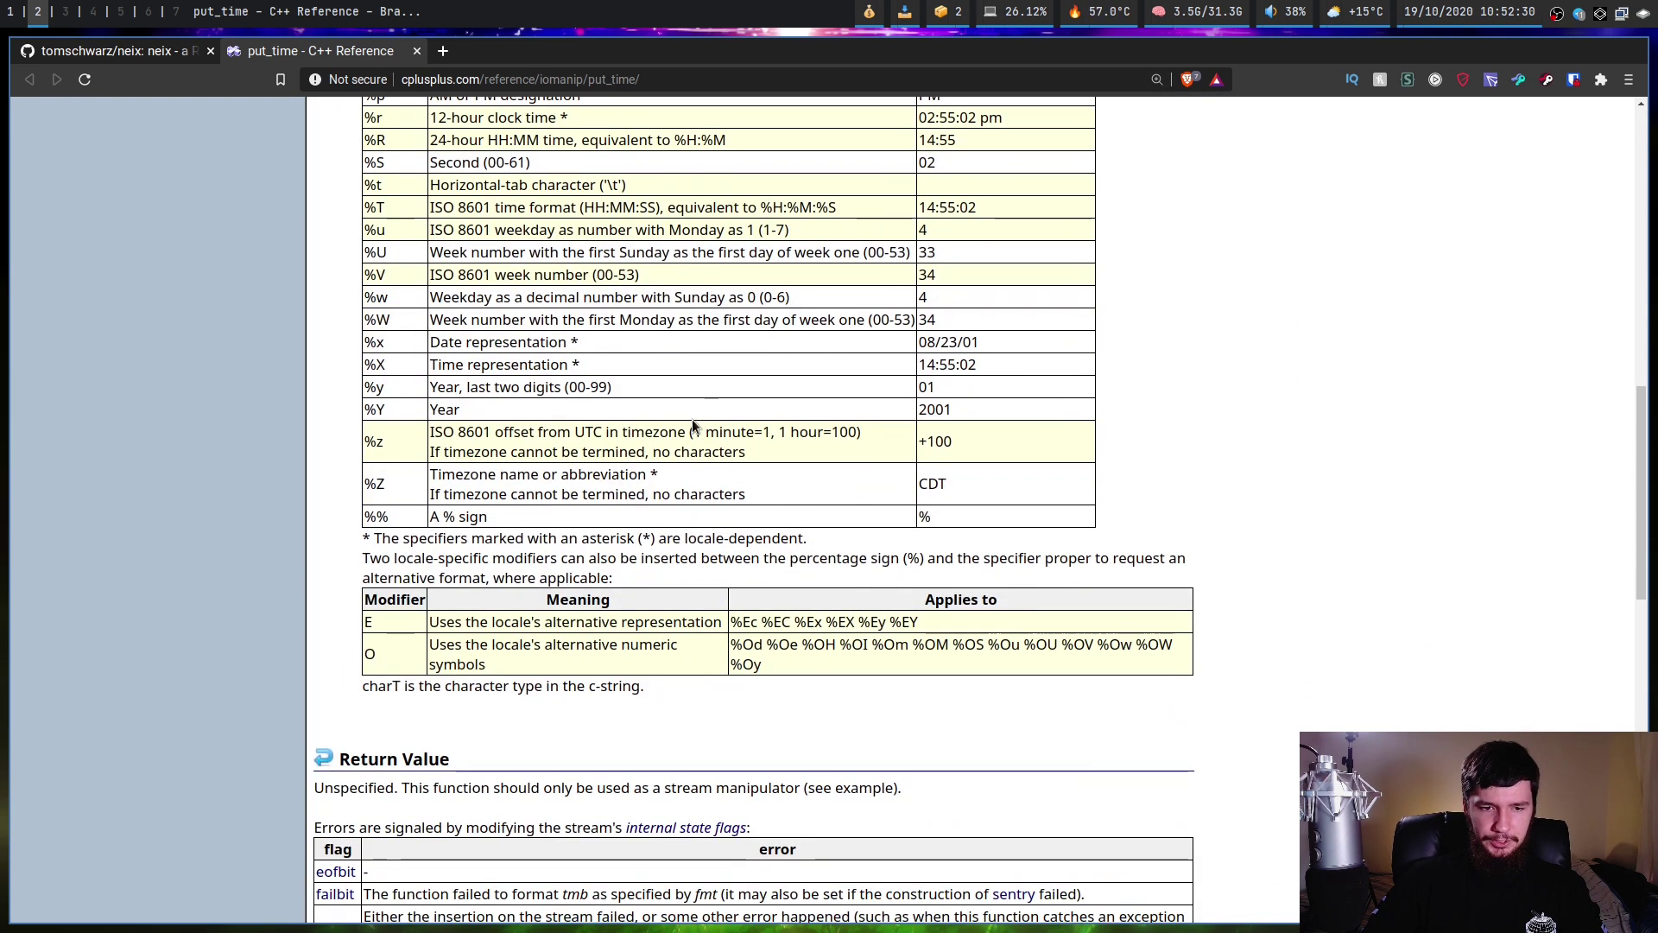
scroll(691, 423, up, 4)
scroll(690, 432, up, 5)
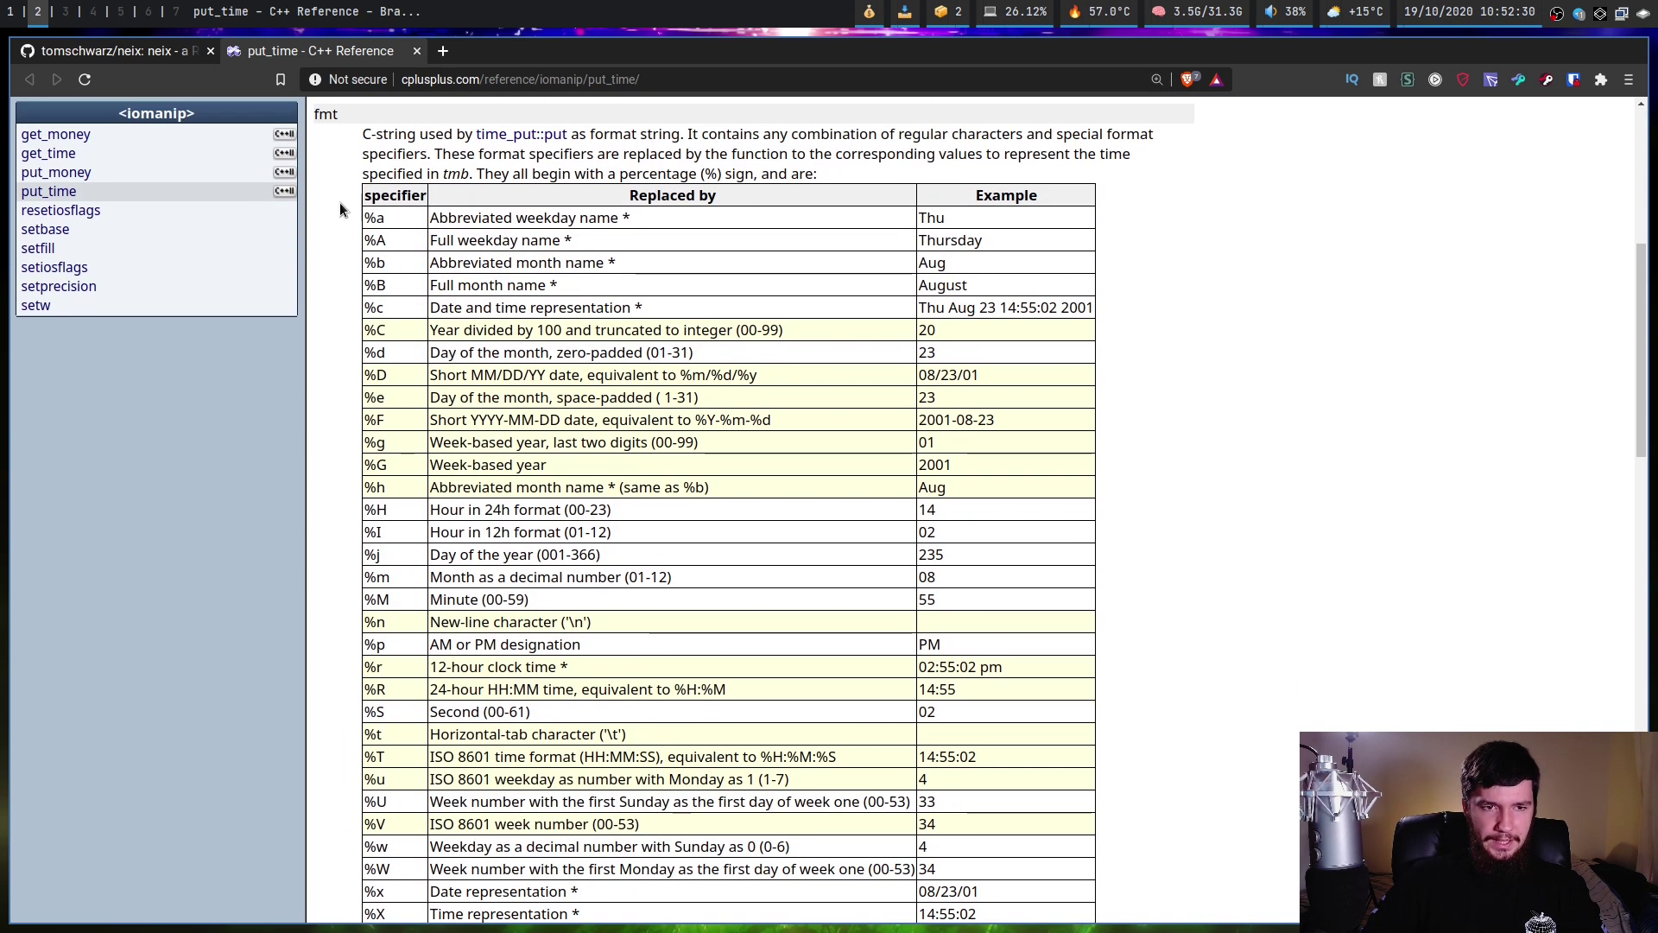
drag(367, 219, 388, 225)
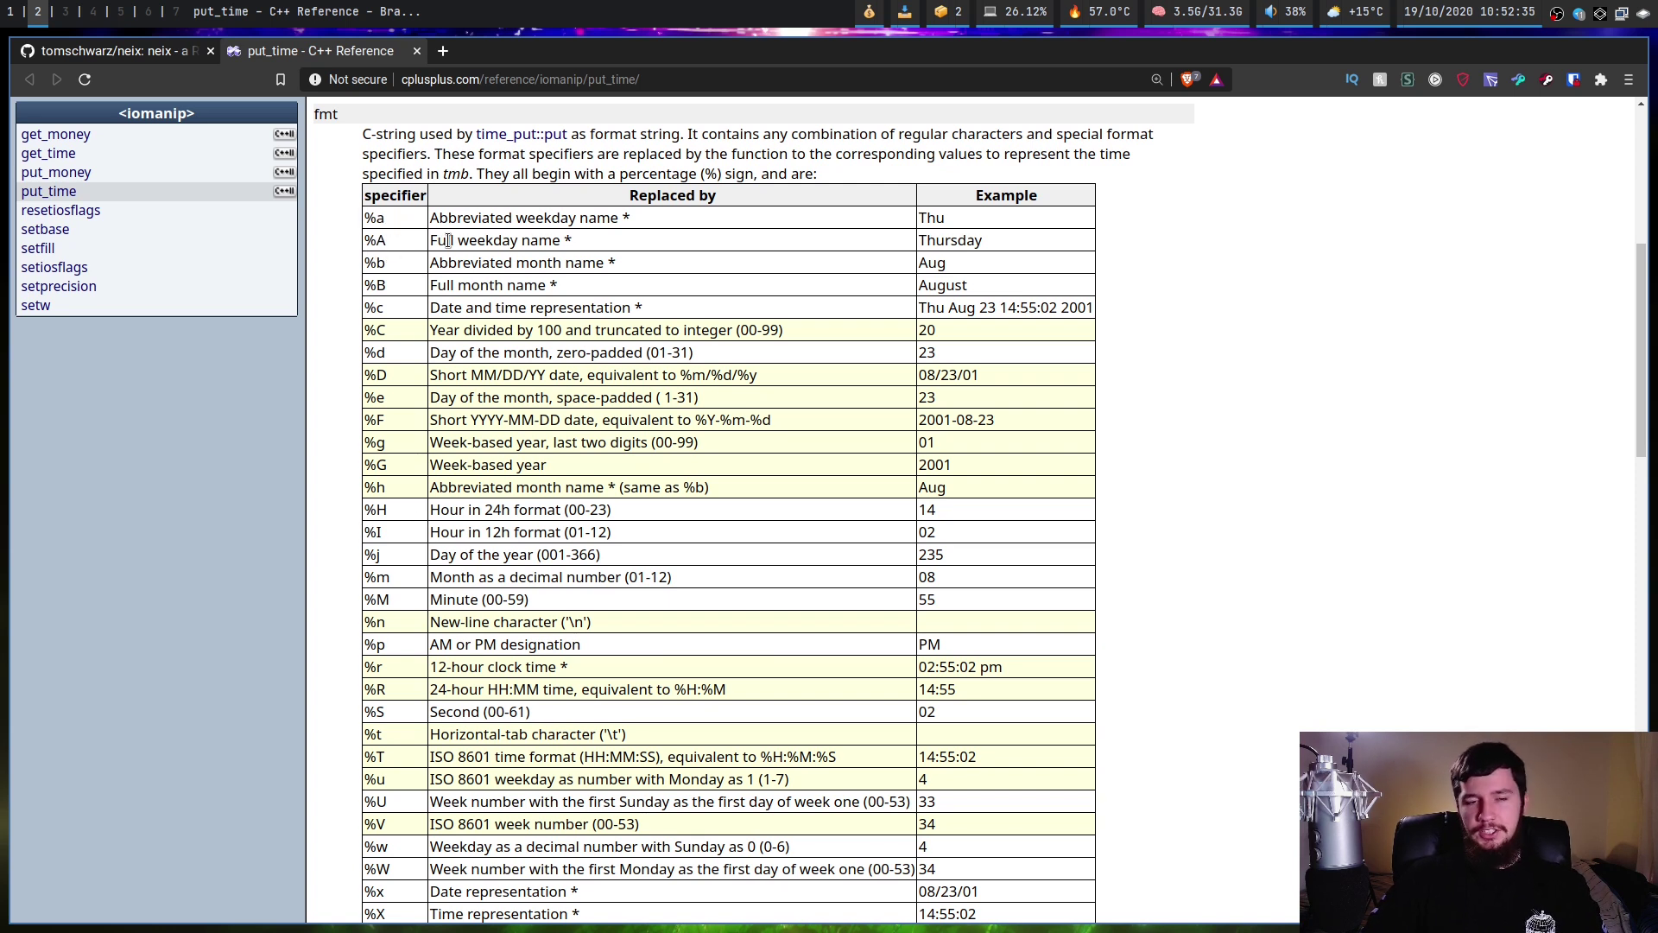
mouse_move(430, 232)
mouse_down()
mouse_move(574, 244)
mouse_move(433, 227)
mouse_up()
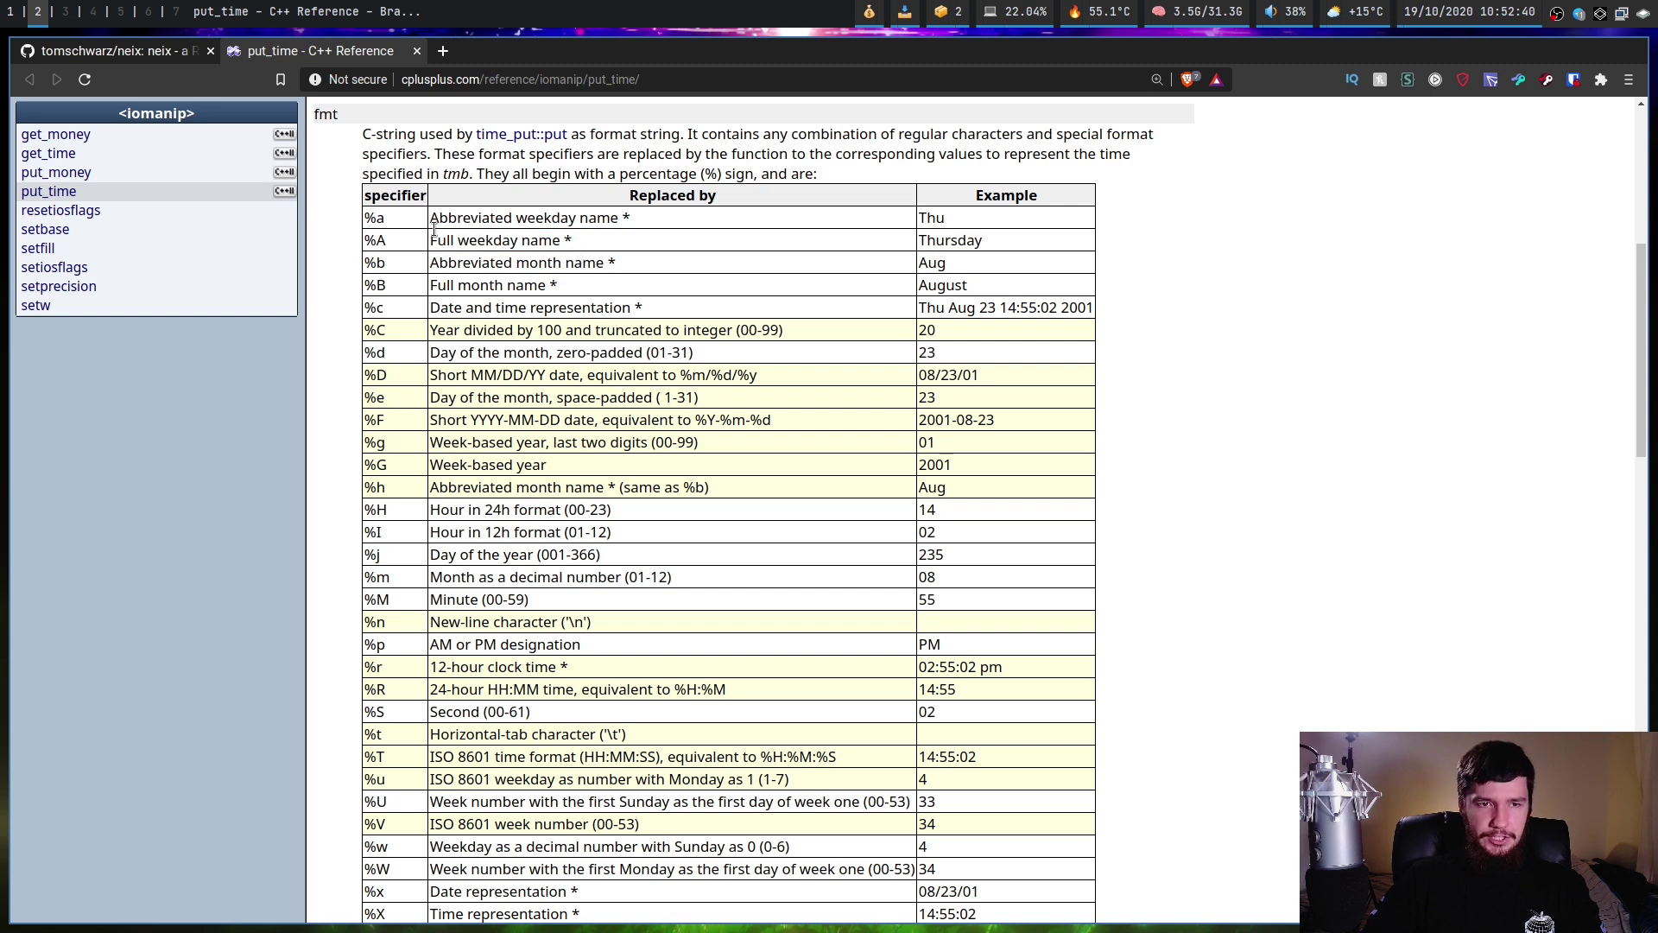
Step: Back in Vim, review the locale lines and select the default locale de_DE
key(super+1)
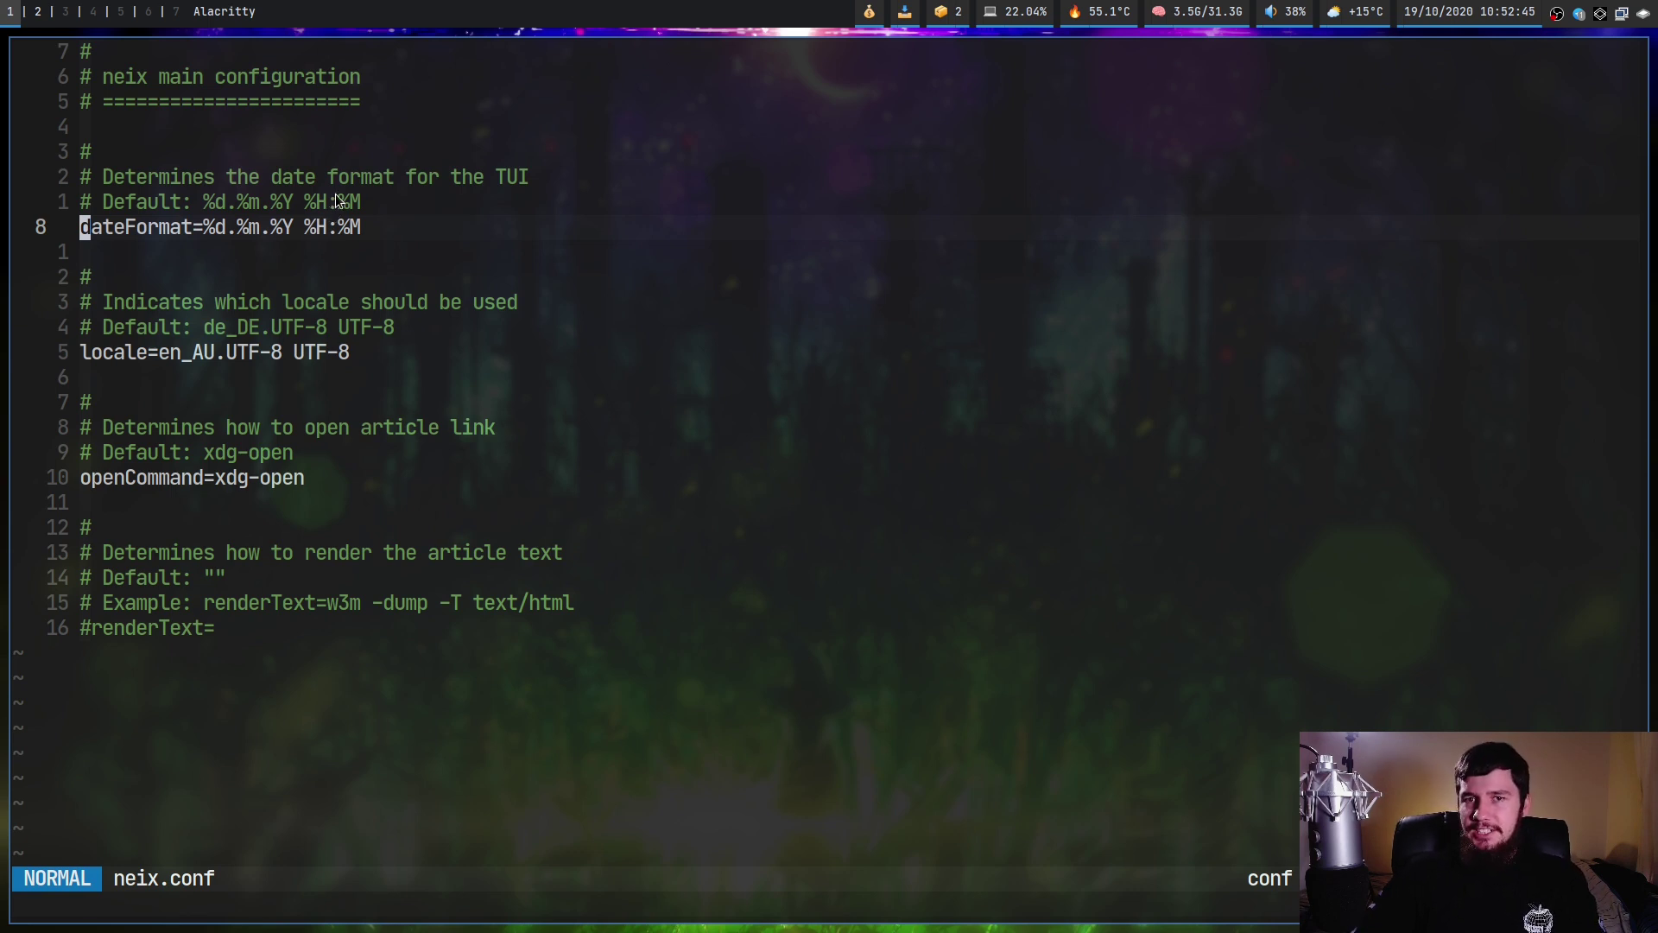
key(j)
key(j)
key(j)
key(j)
key(j)
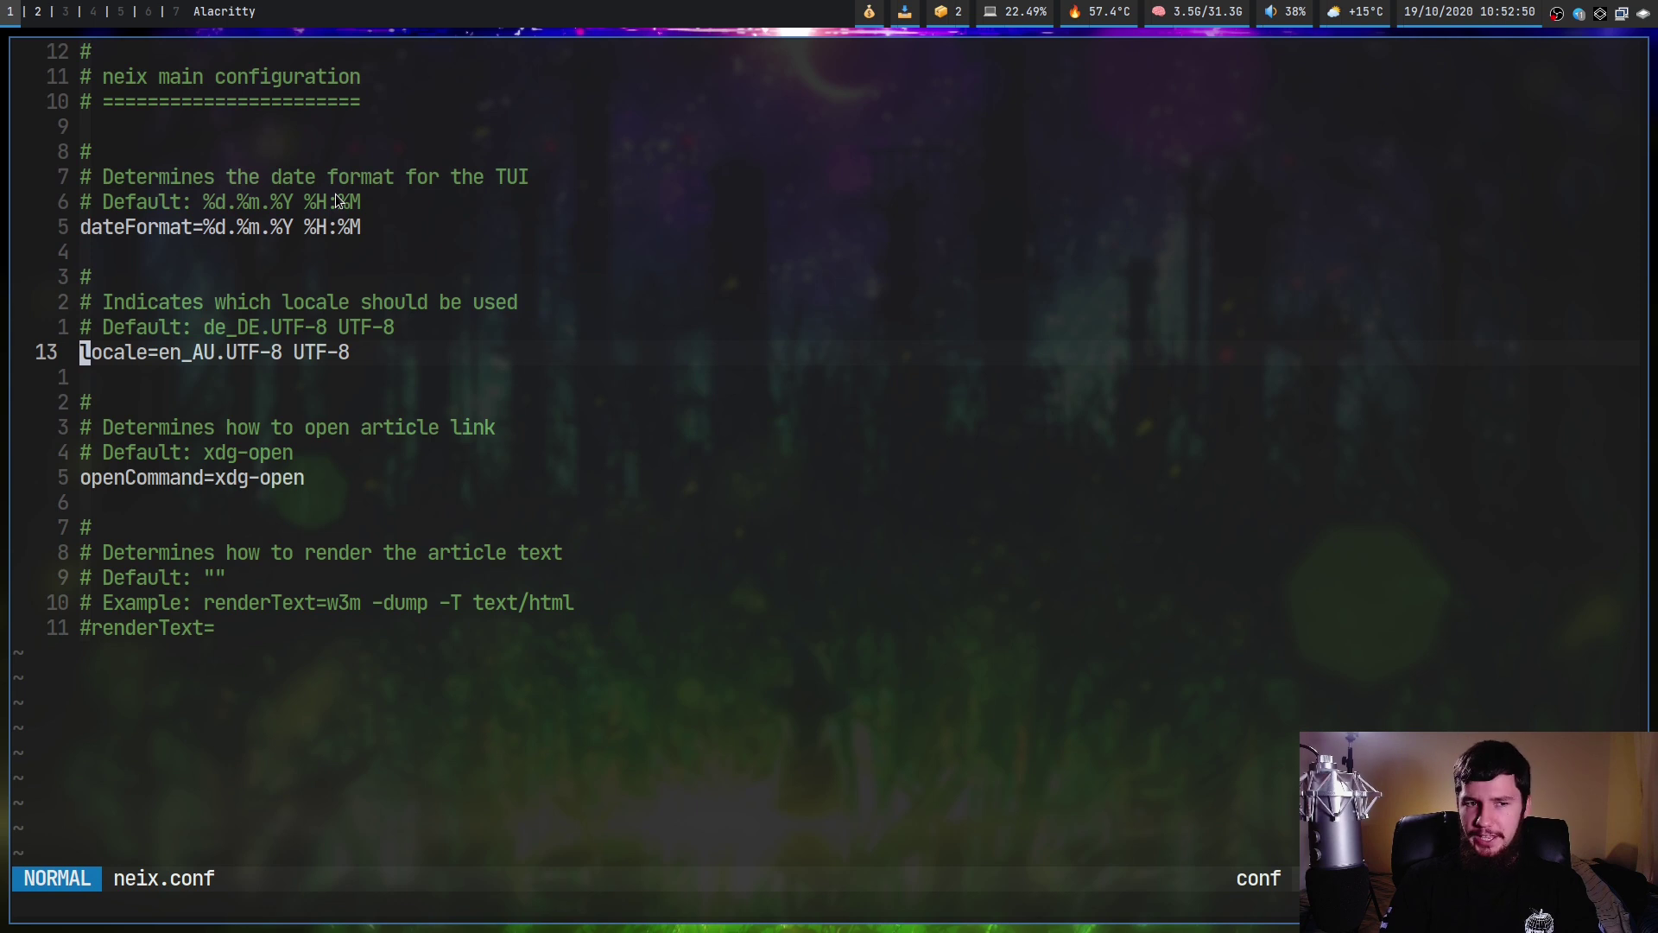
key(k)
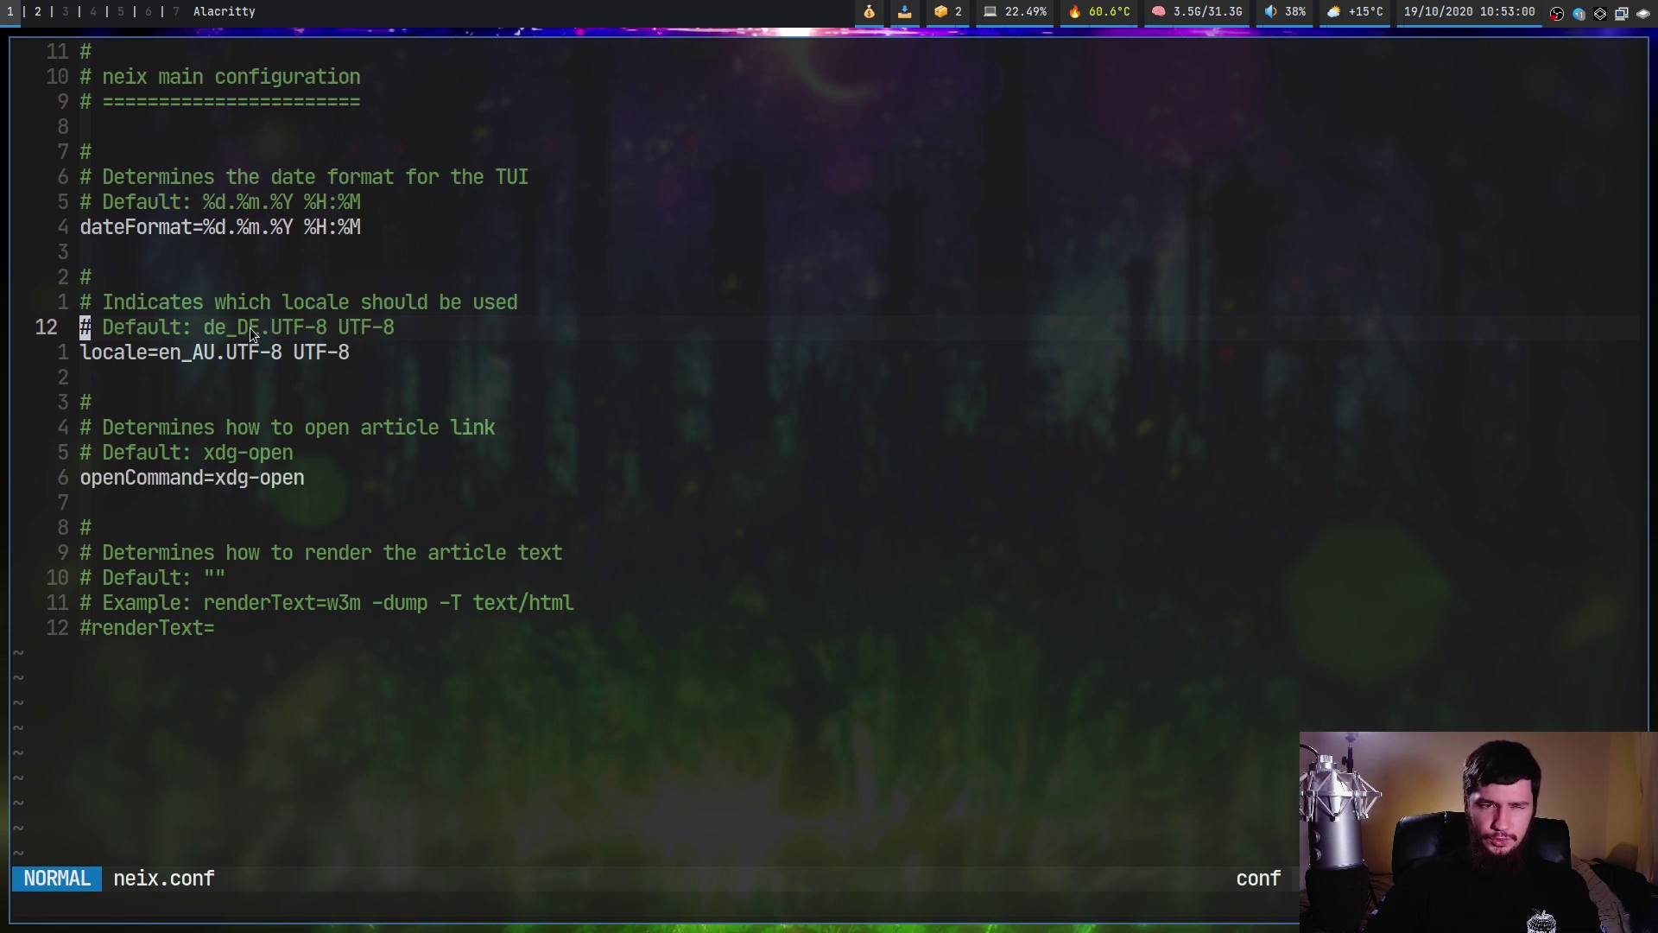
drag(250, 328, 240, 327)
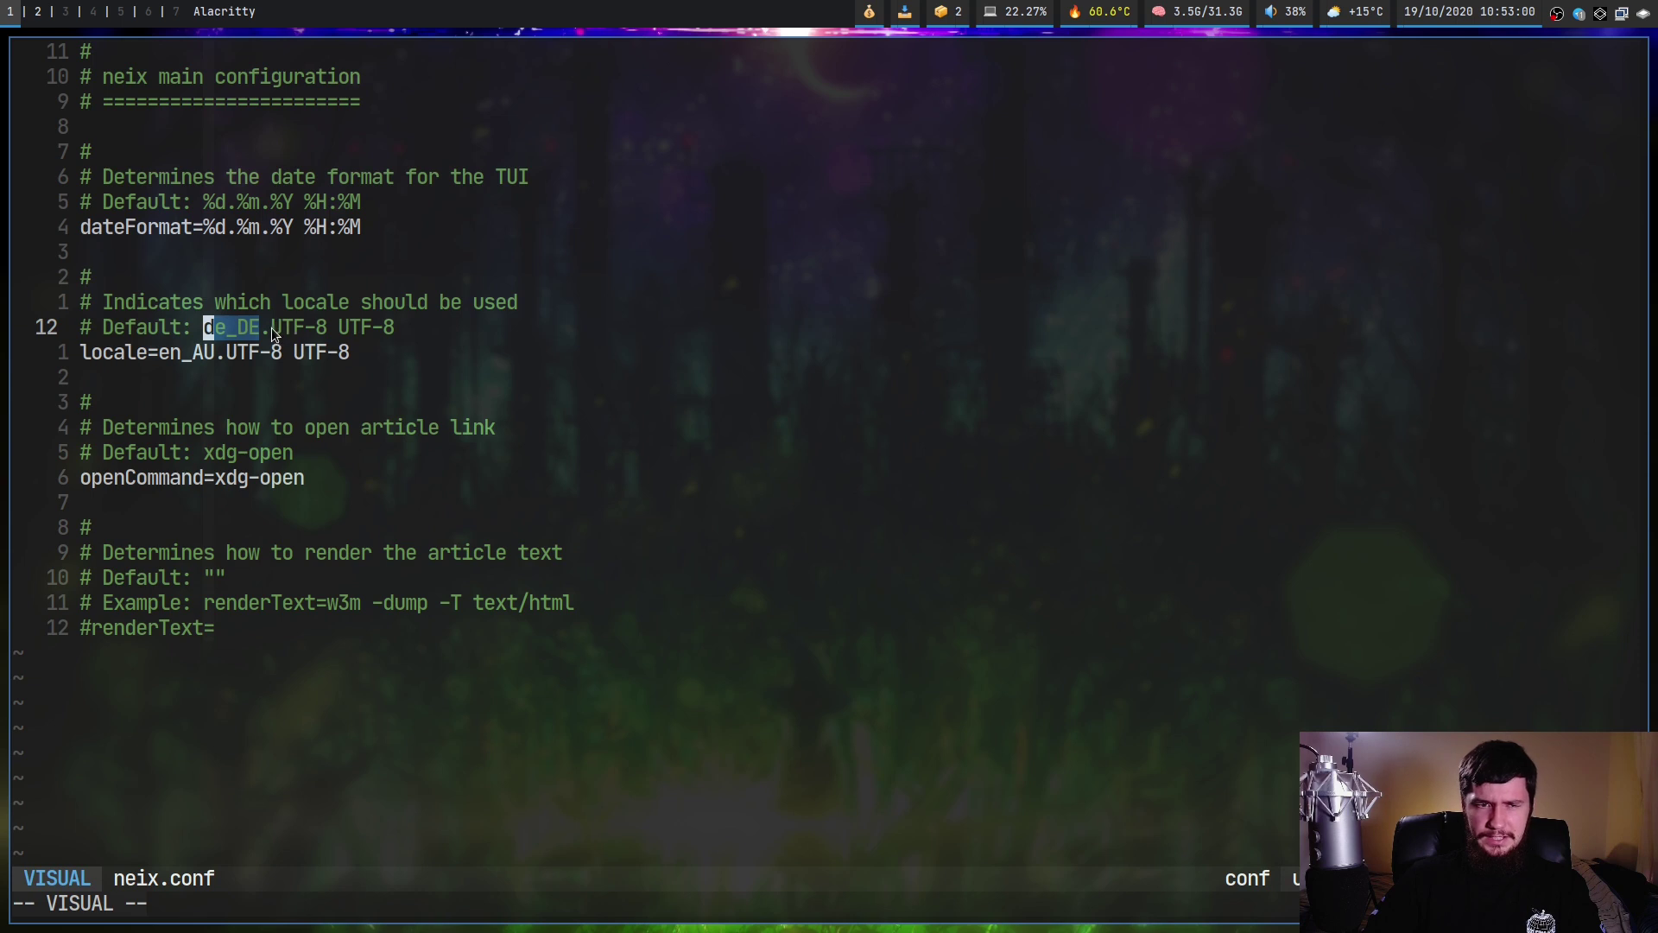
click(272, 329)
drag(255, 328, 206, 328)
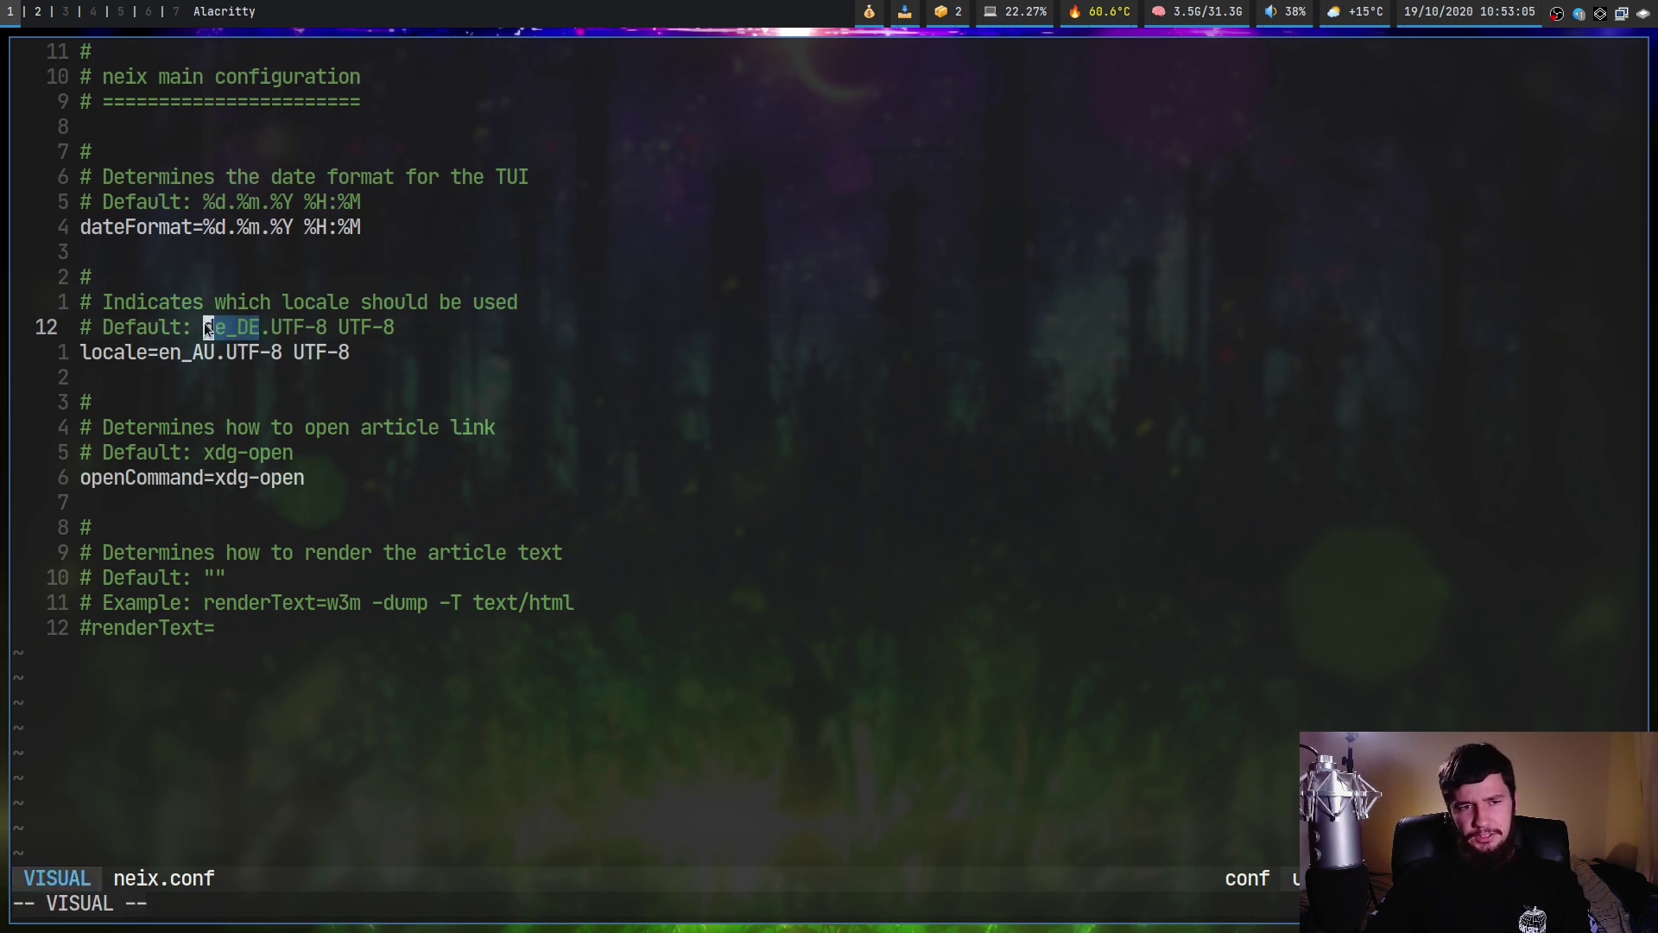
key(Escape)
key(w)
key(w)
key(w)
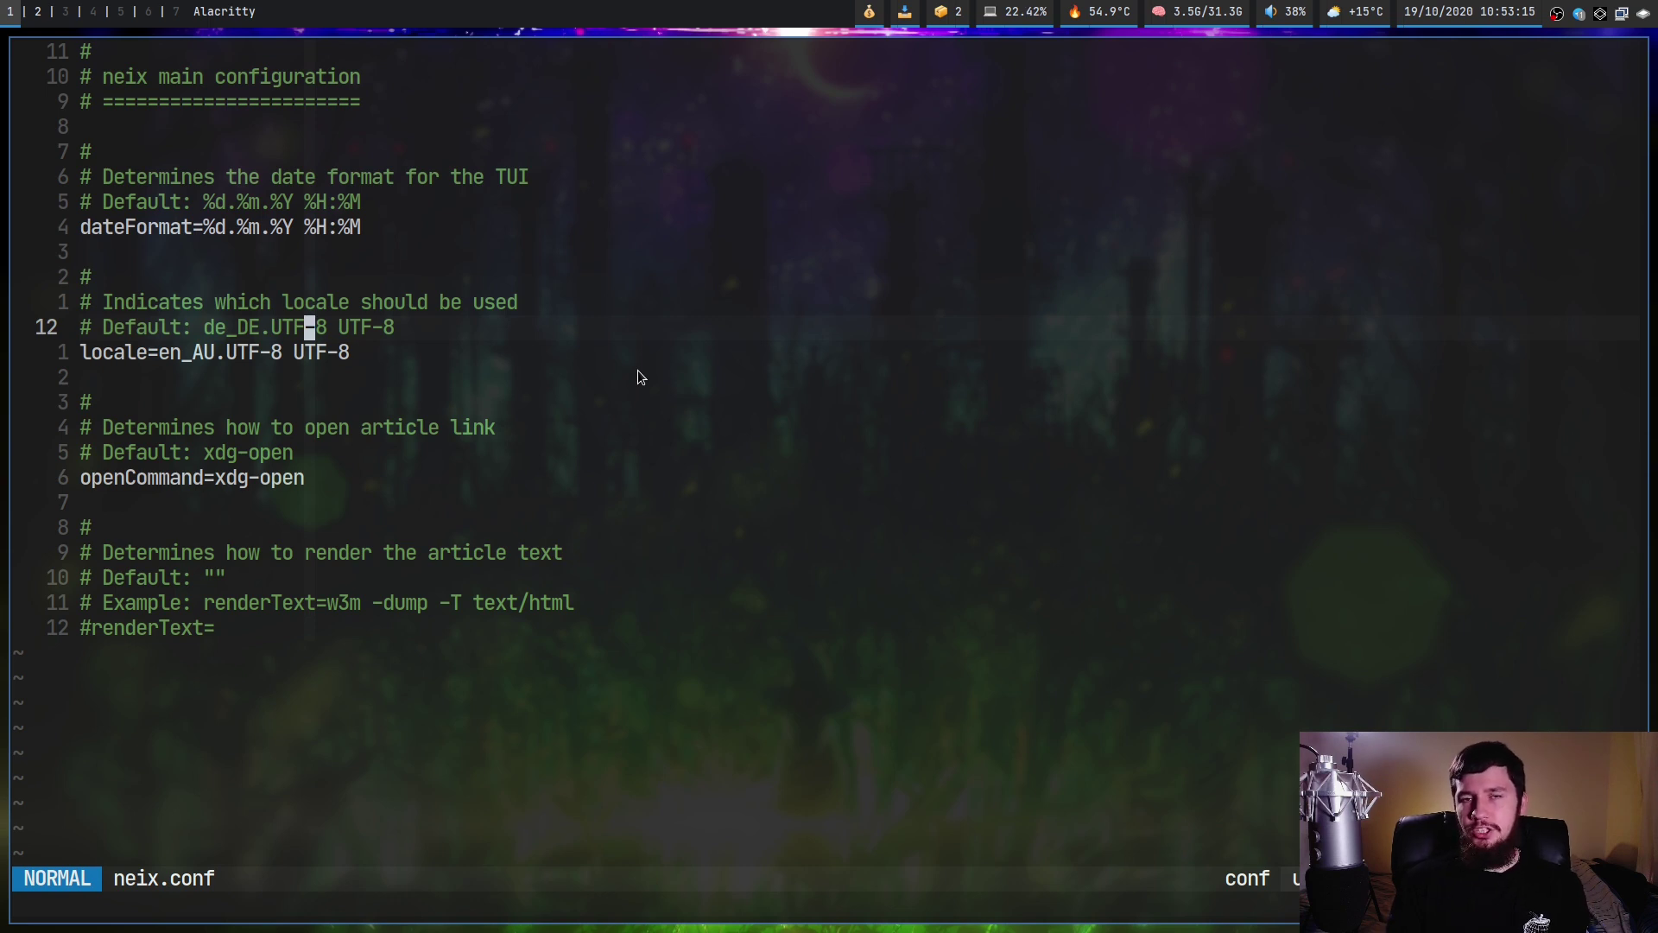
Step: Replace openCommand's xdg-open with firefox and save neix.conf with :w
key(j)
key(j)
key(j)
key(j)
key(j)
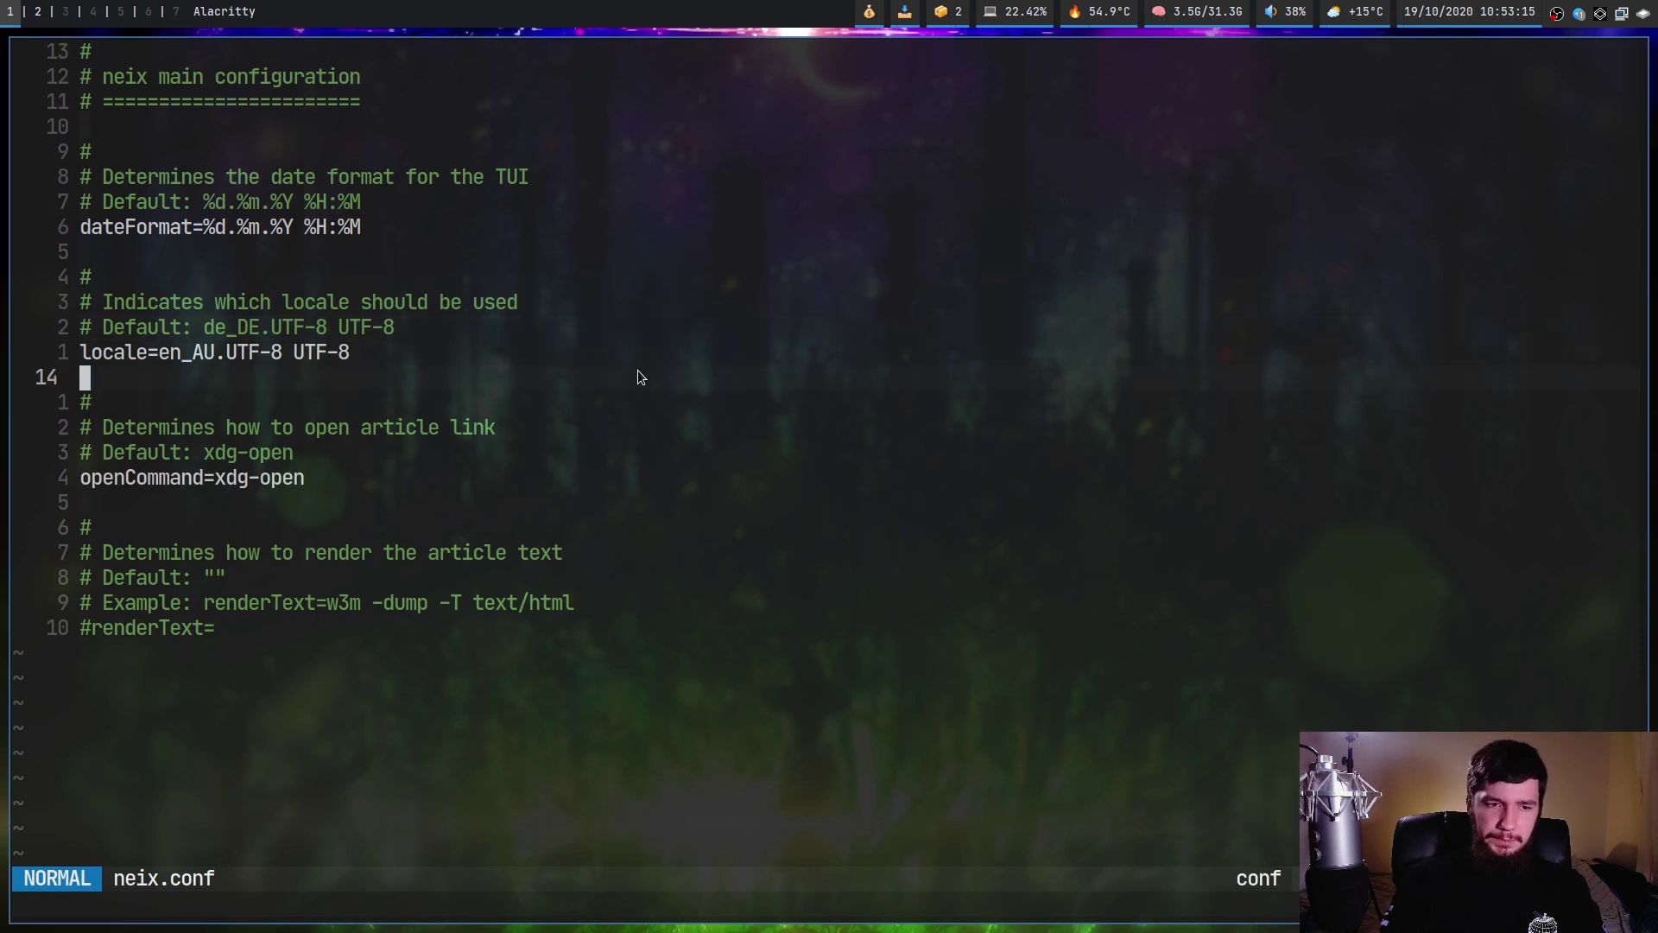
key(j)
key(shift+a)
key(BackSpace)
key(BackSpace)
key(BackSpace)
key(BackSpace)
key(BackSpace)
key(BackSpace)
key(BackSpace)
key(BackSpace)
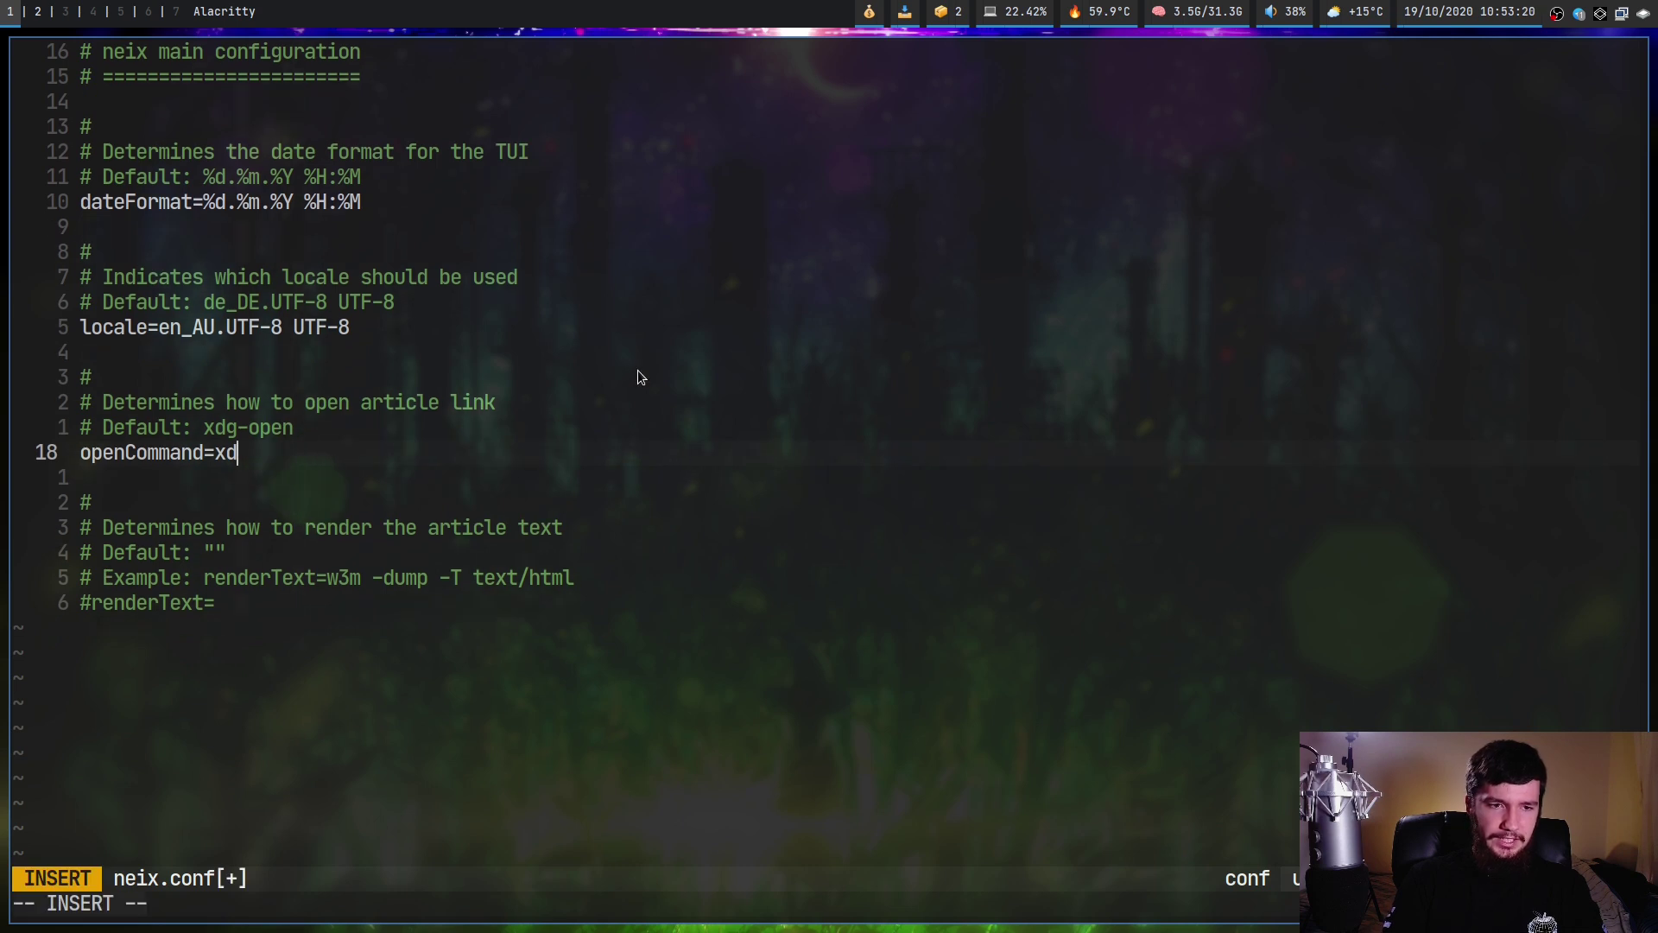
text(firefox)
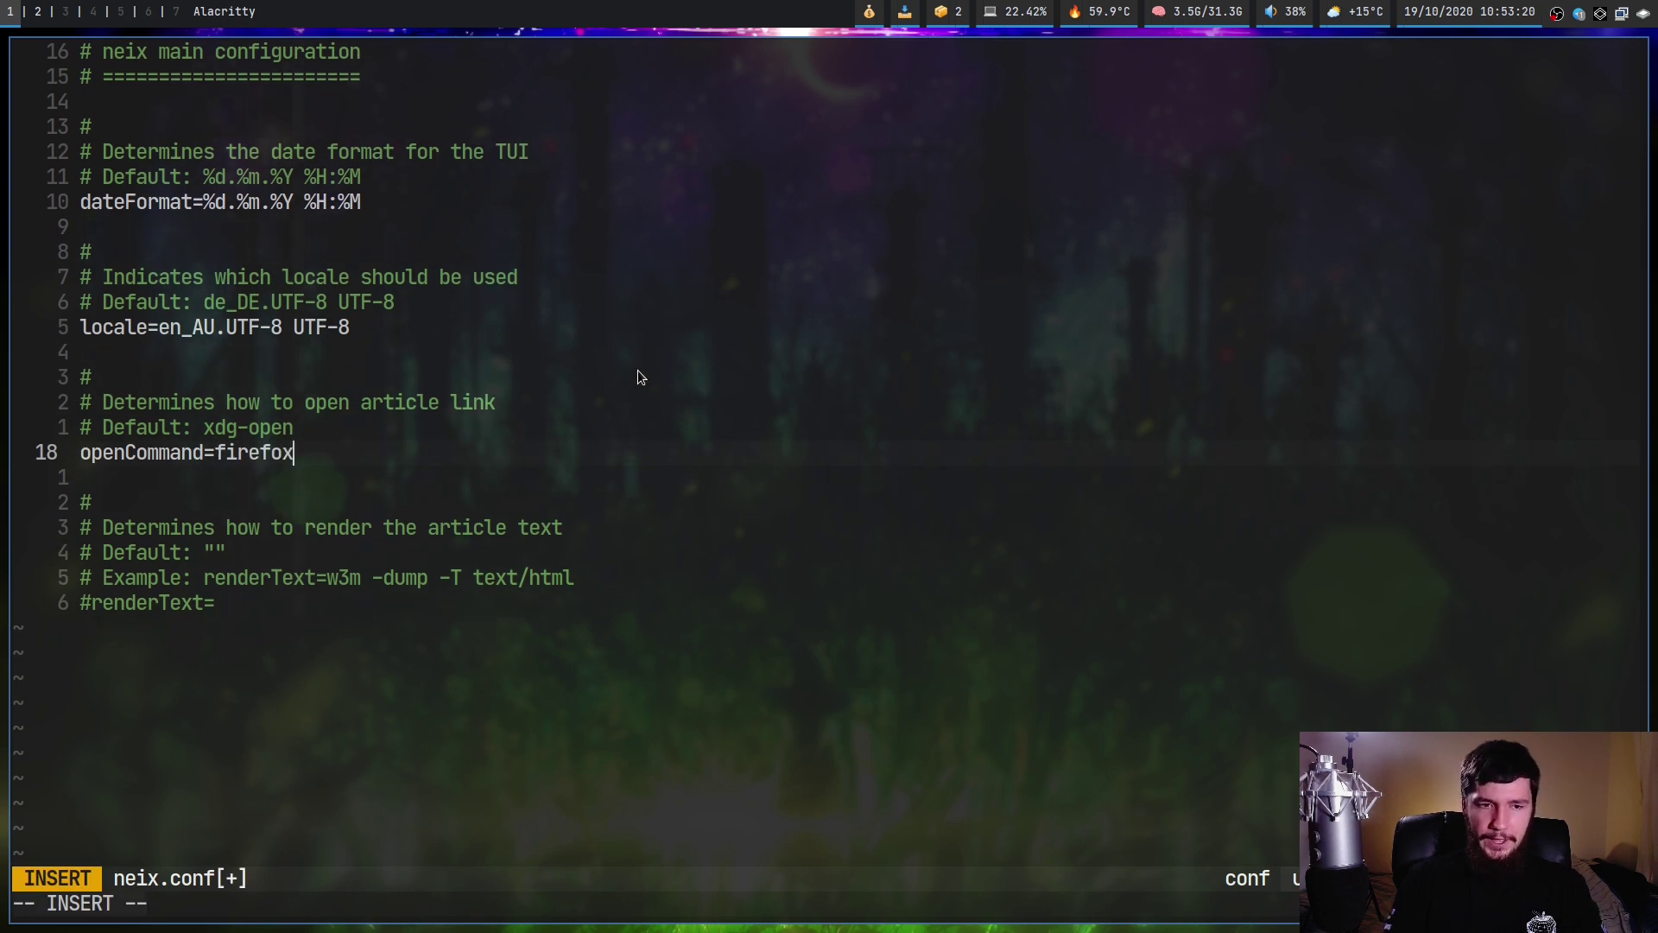
key(Escape)
text(:w)
key(Return)
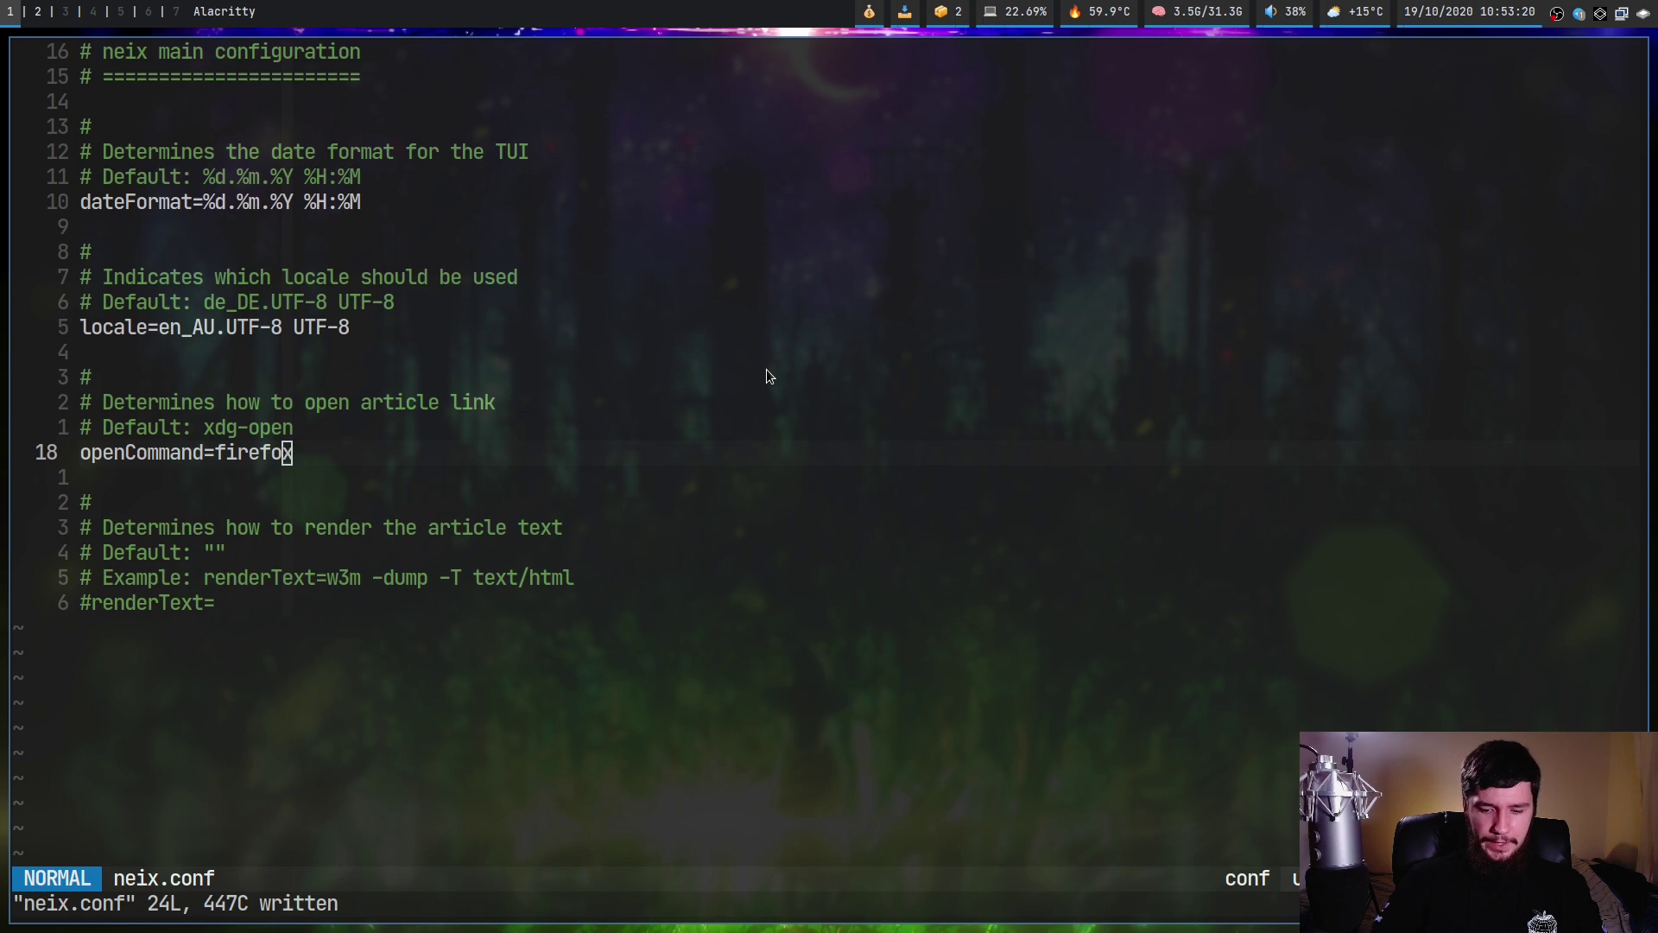
Step: Launch neix in a new terminal beside the editor
key(super+Return)
text(neix)
key(Return)
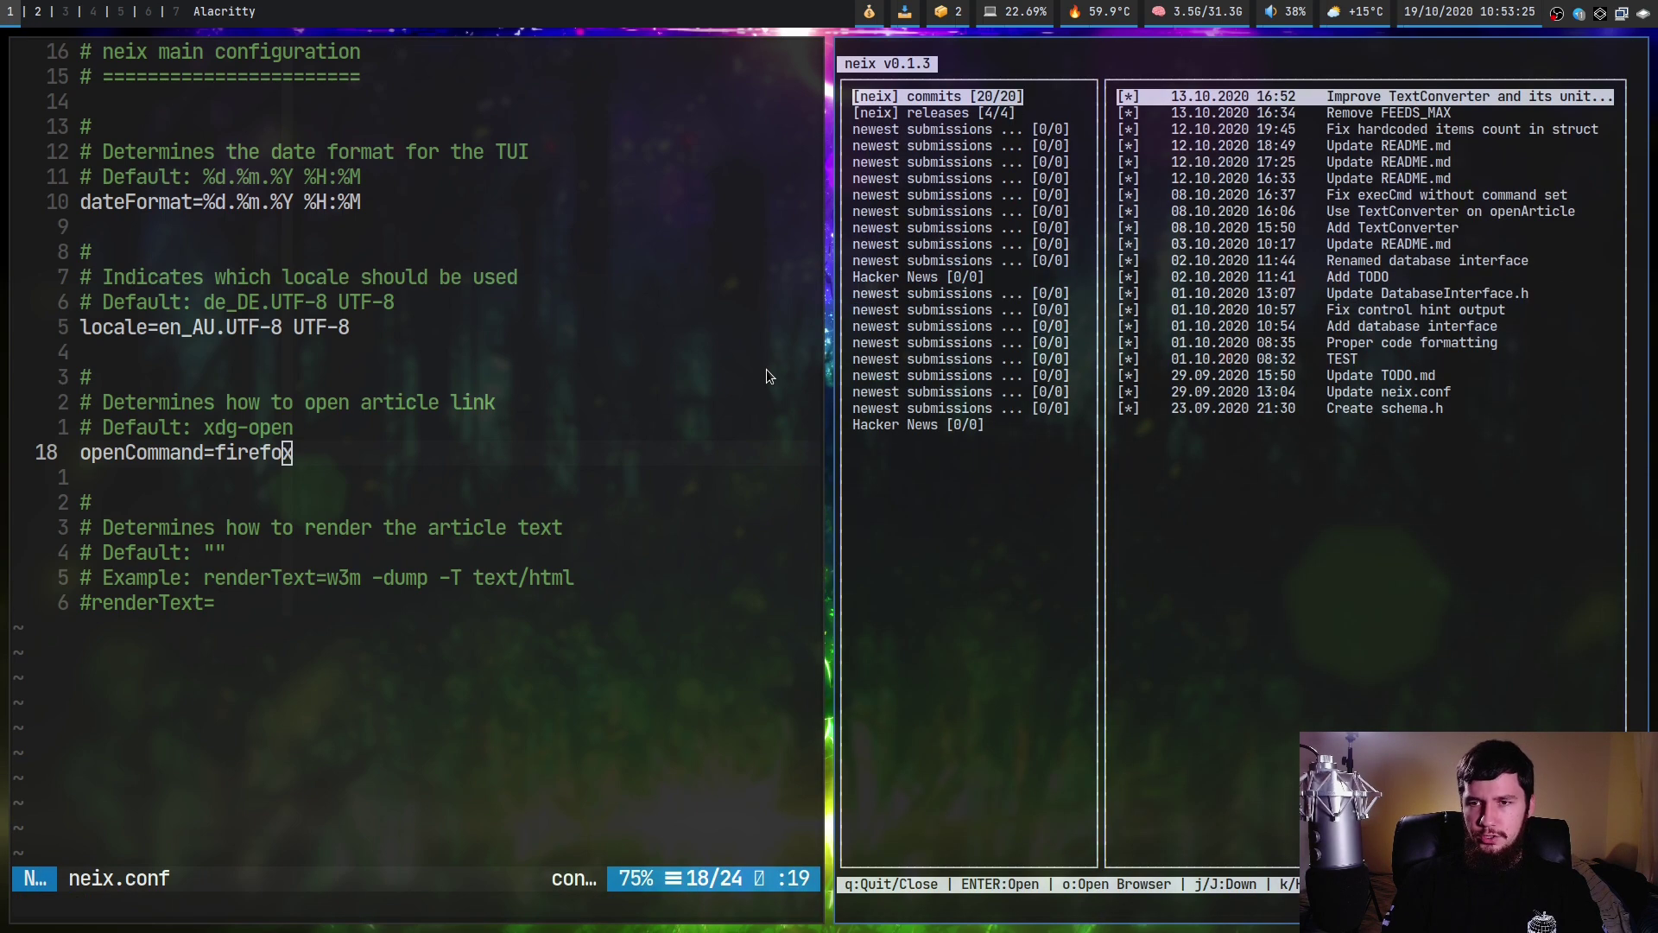
Step: Load the feeds and open the 'Remove FEEDS_MAX' commit in the browser
key(l)
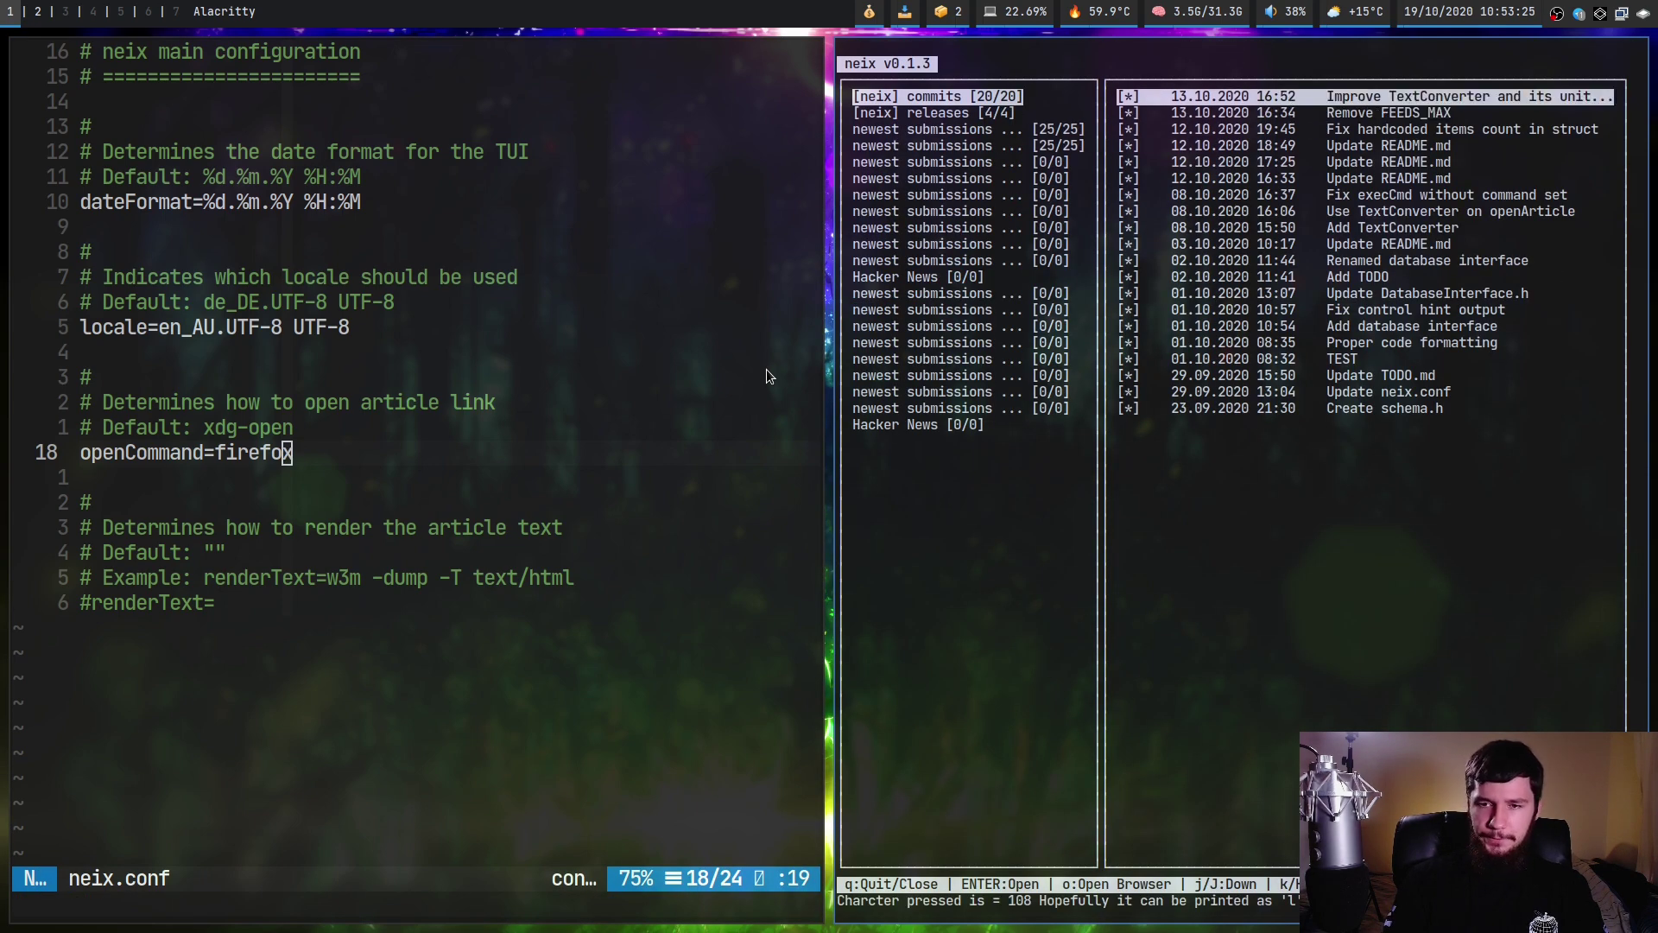
key(j)
key(o)
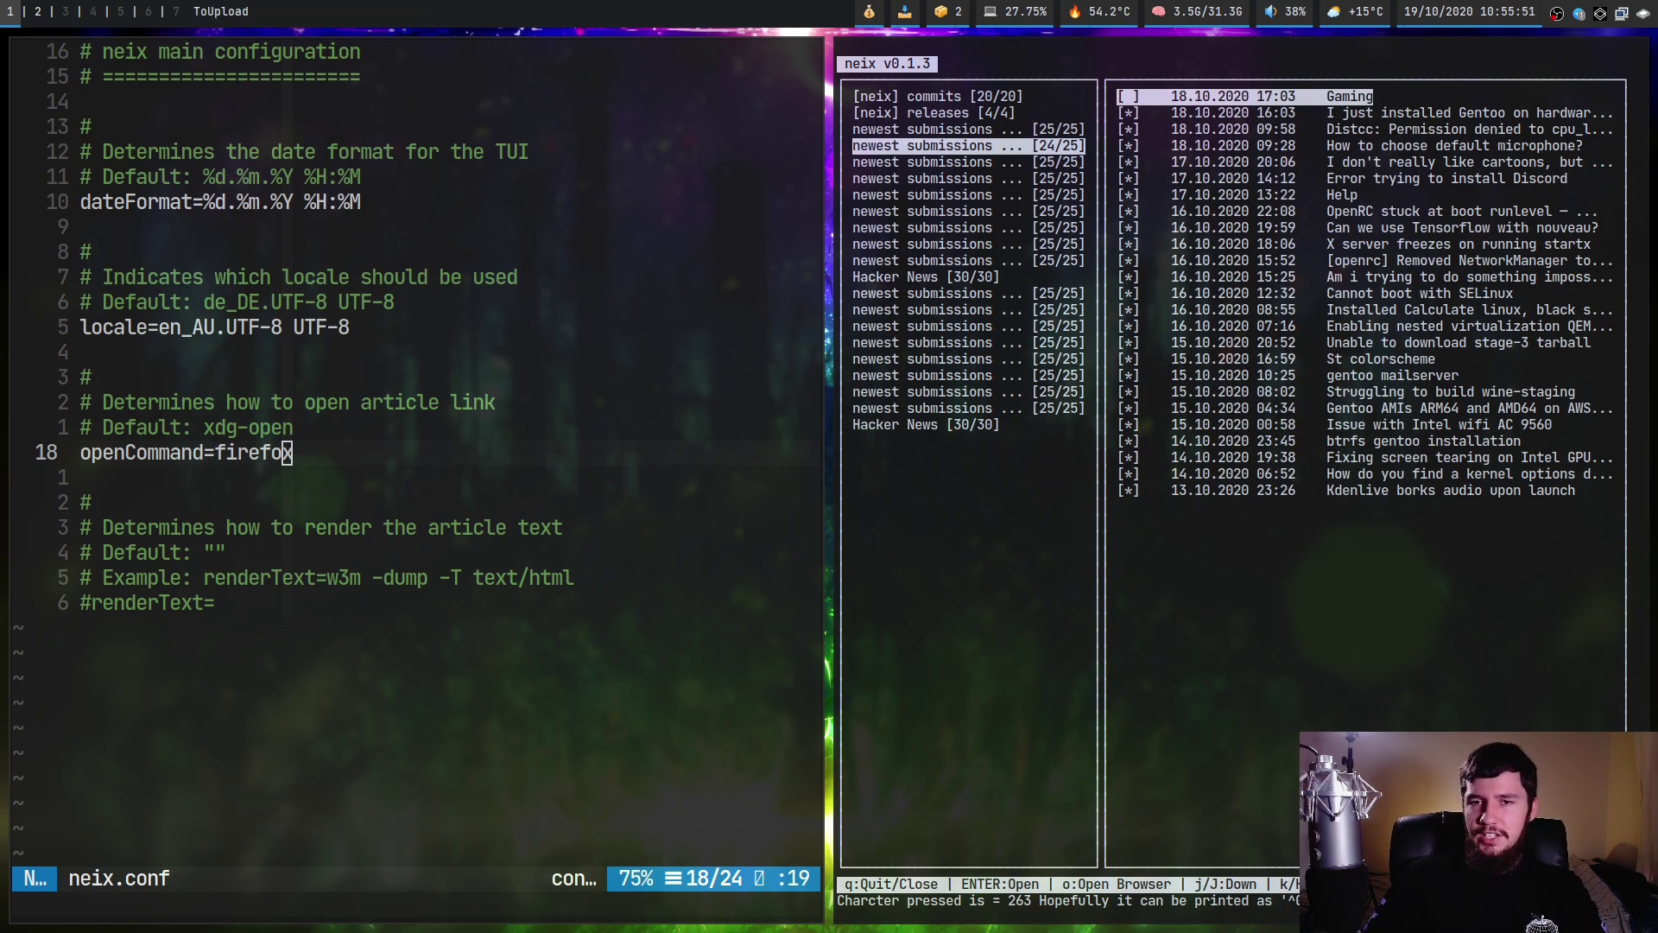
Step: Open the gentoo Distcc article and select part of the renderText example command
key(j)
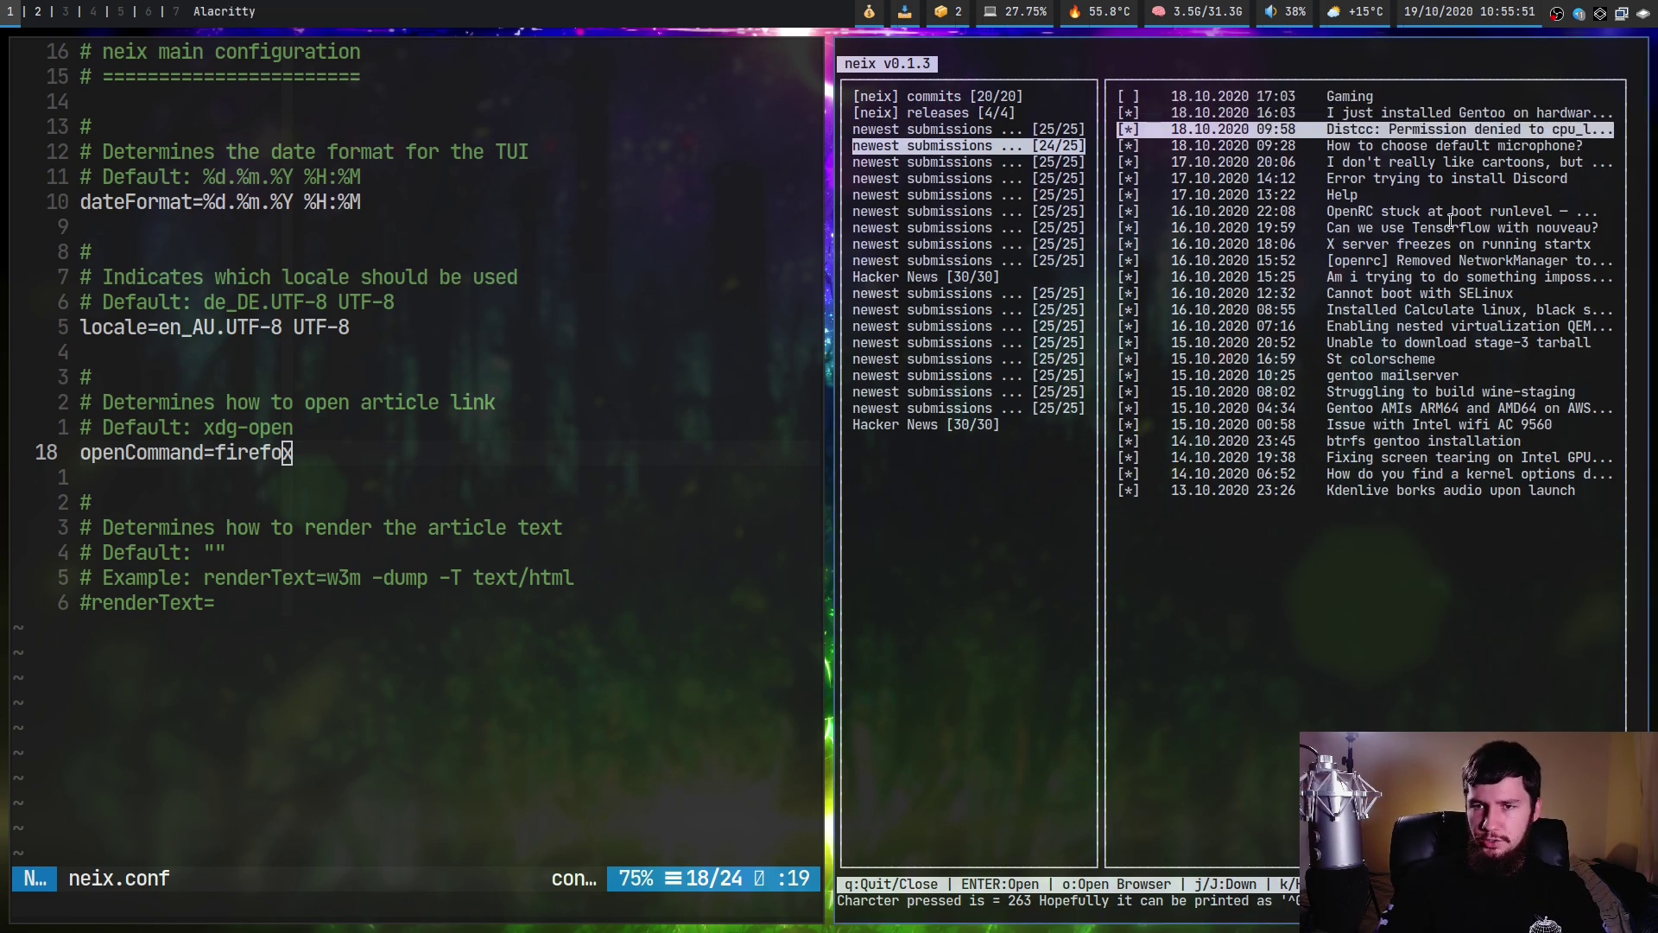
key(Return)
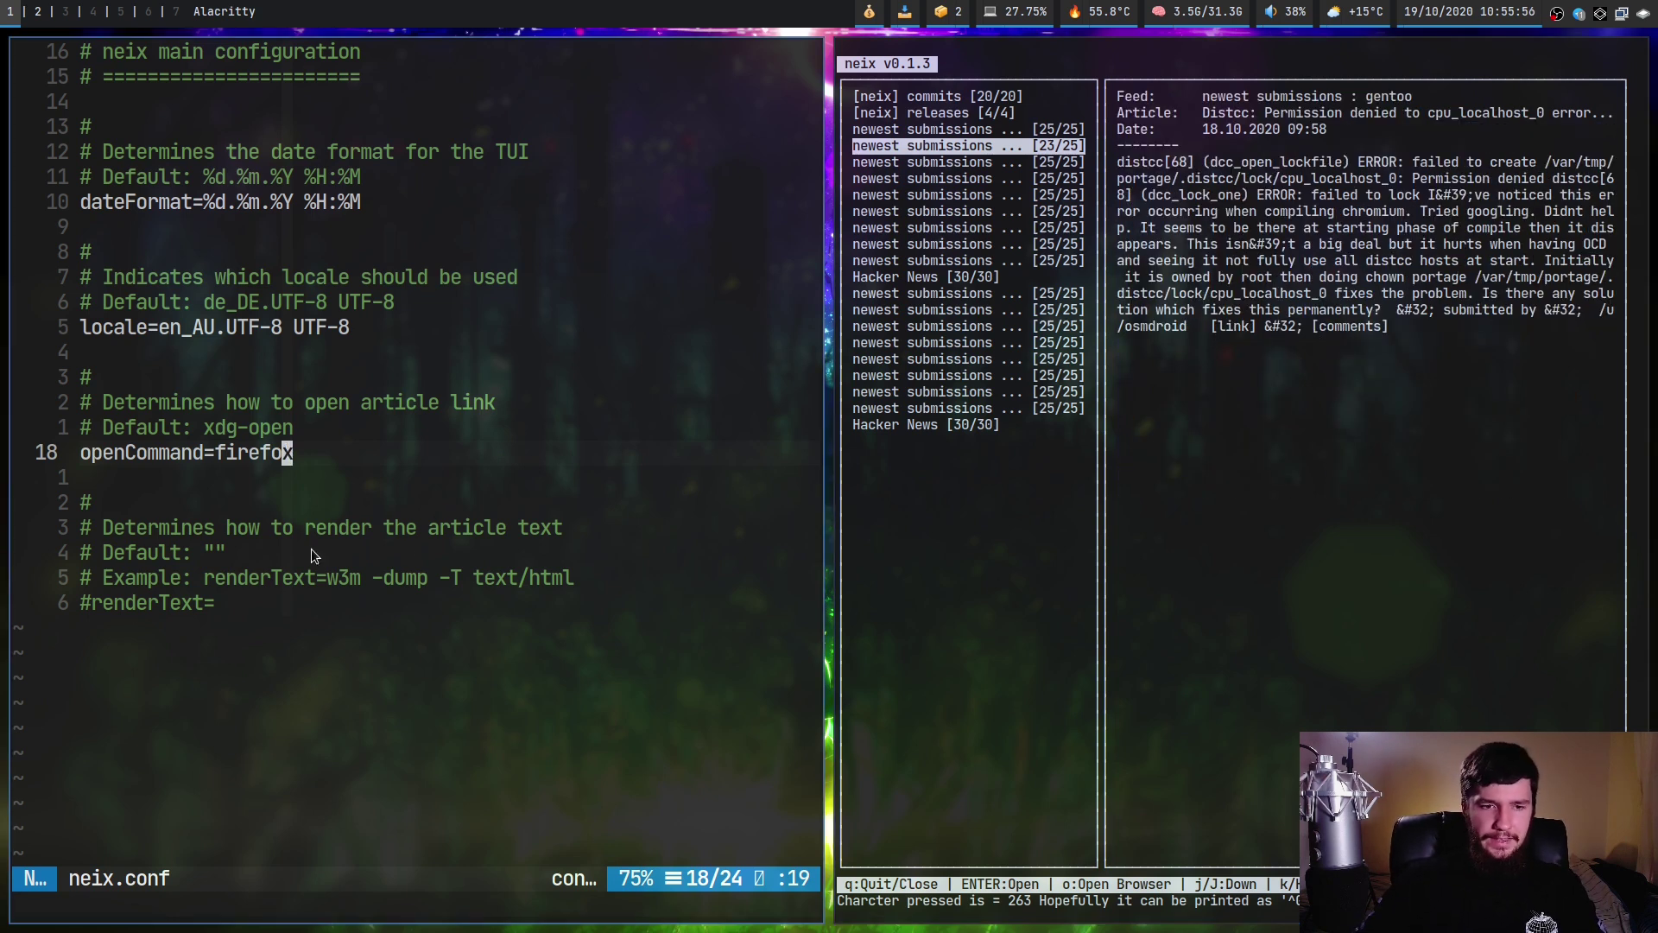
drag(330, 576, 589, 602)
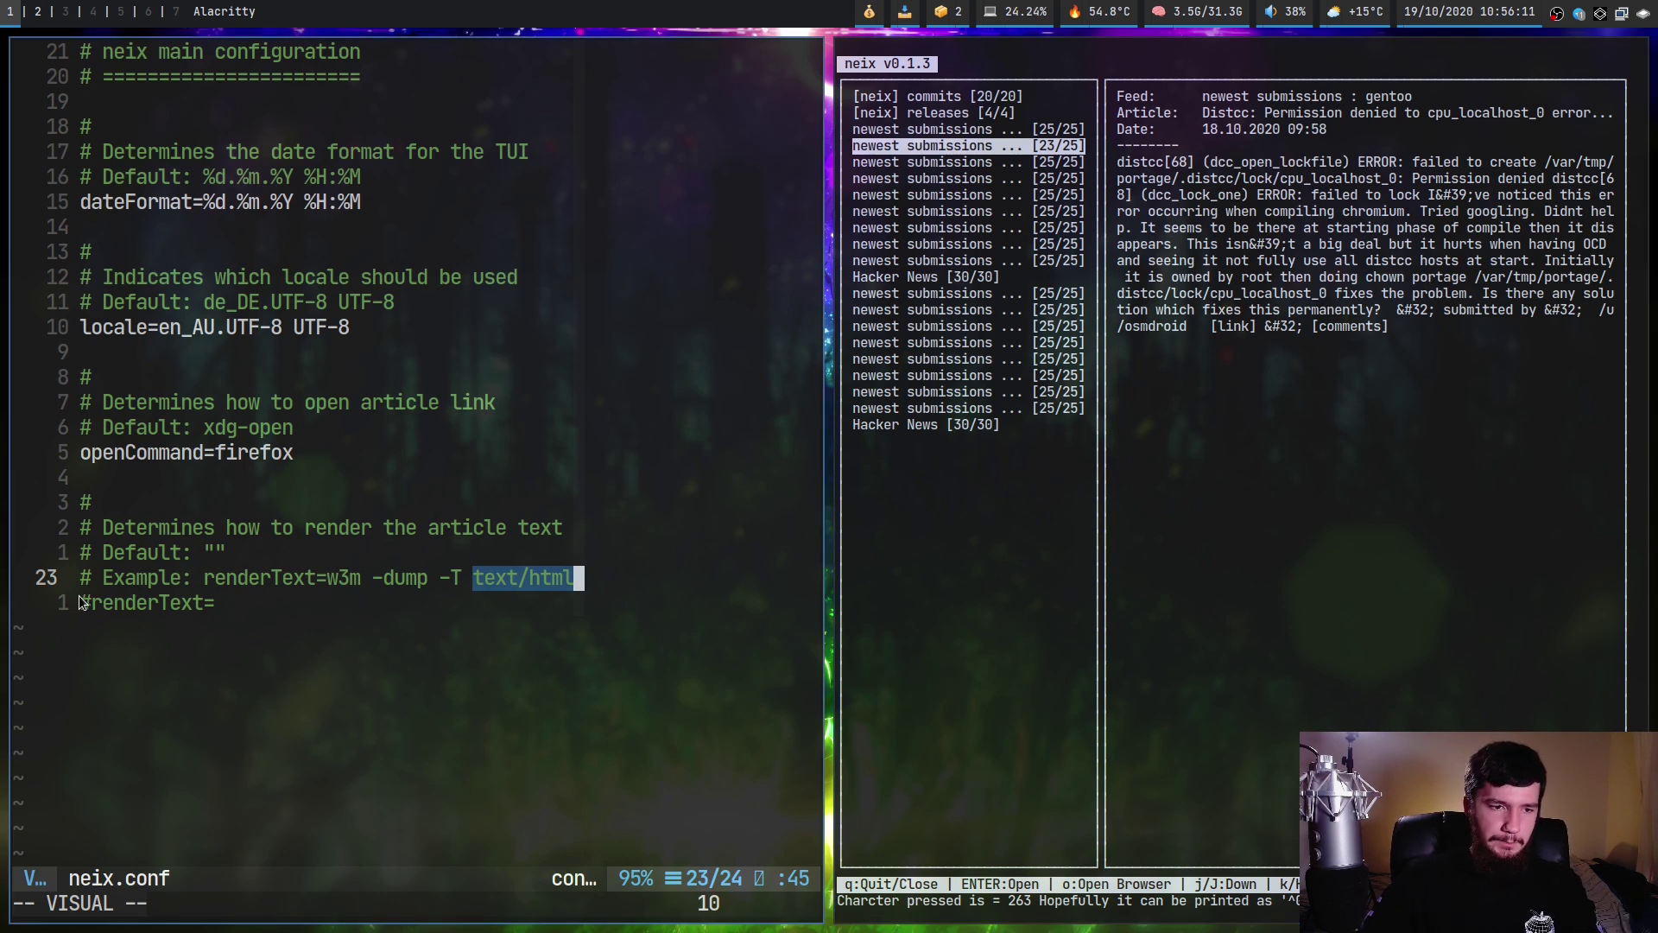
Step: Move to the renderText line in Vim, then open a new terminal on empty workspace 3
key(Escape)
key(j)
key(0)
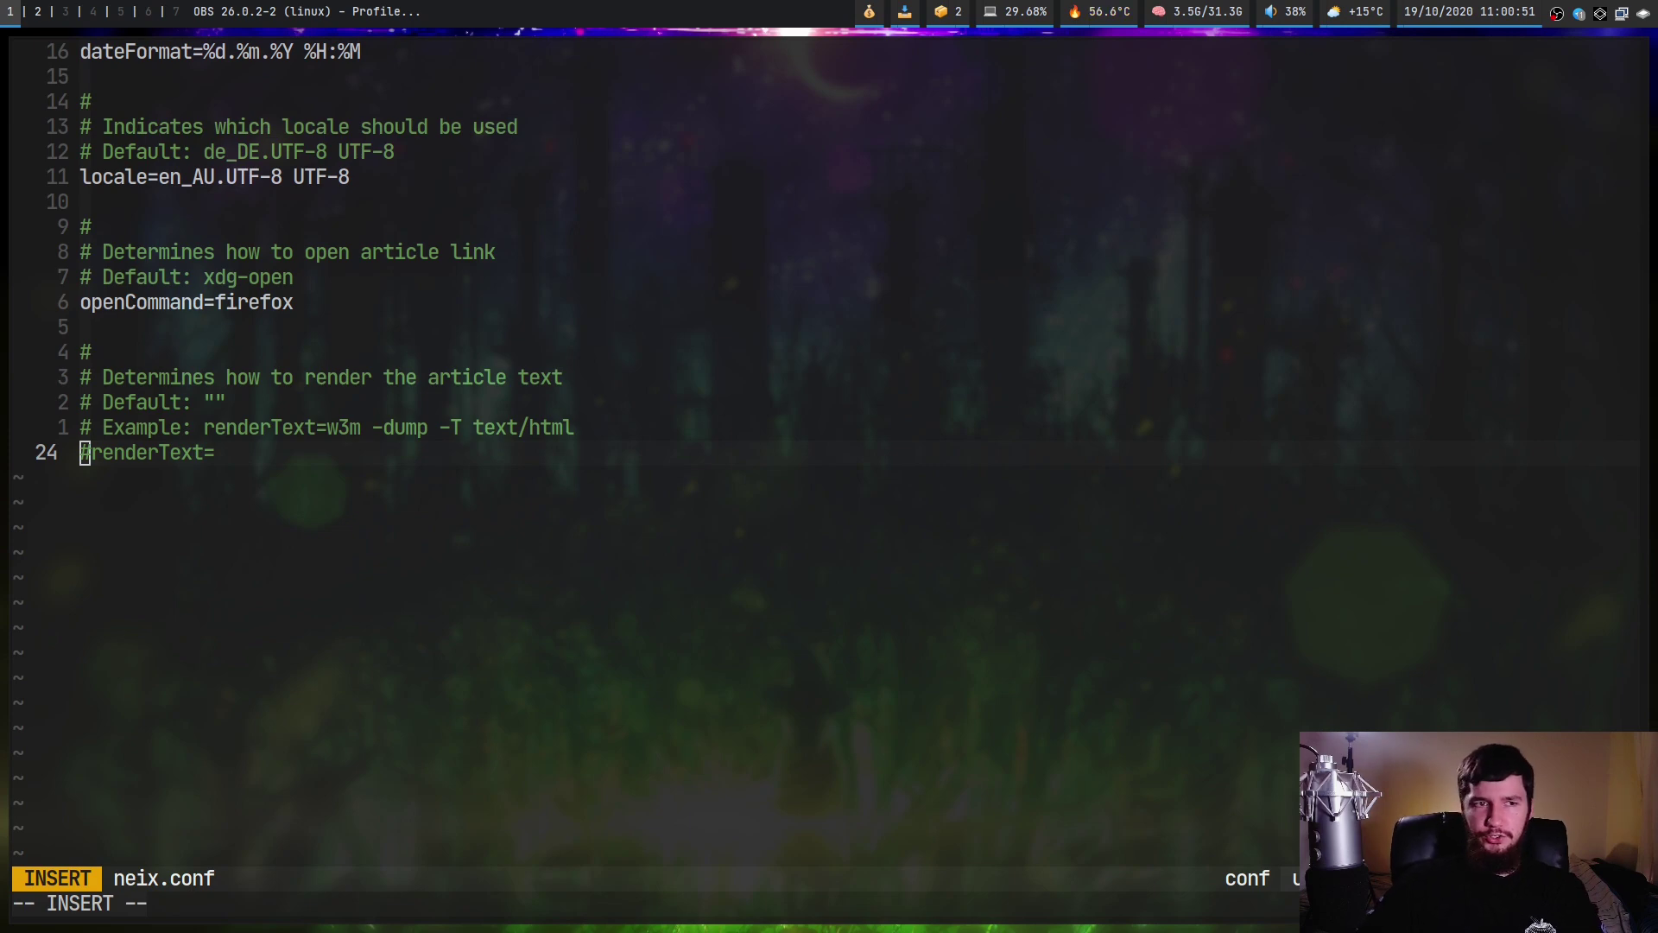
key(super+3)
key(super+Return)
Step: Try the terminal text size, then run neix
key(ctrl+equal)
key(ctrl+equal)
key(ctrl+equal)
key(ctrl+equal)
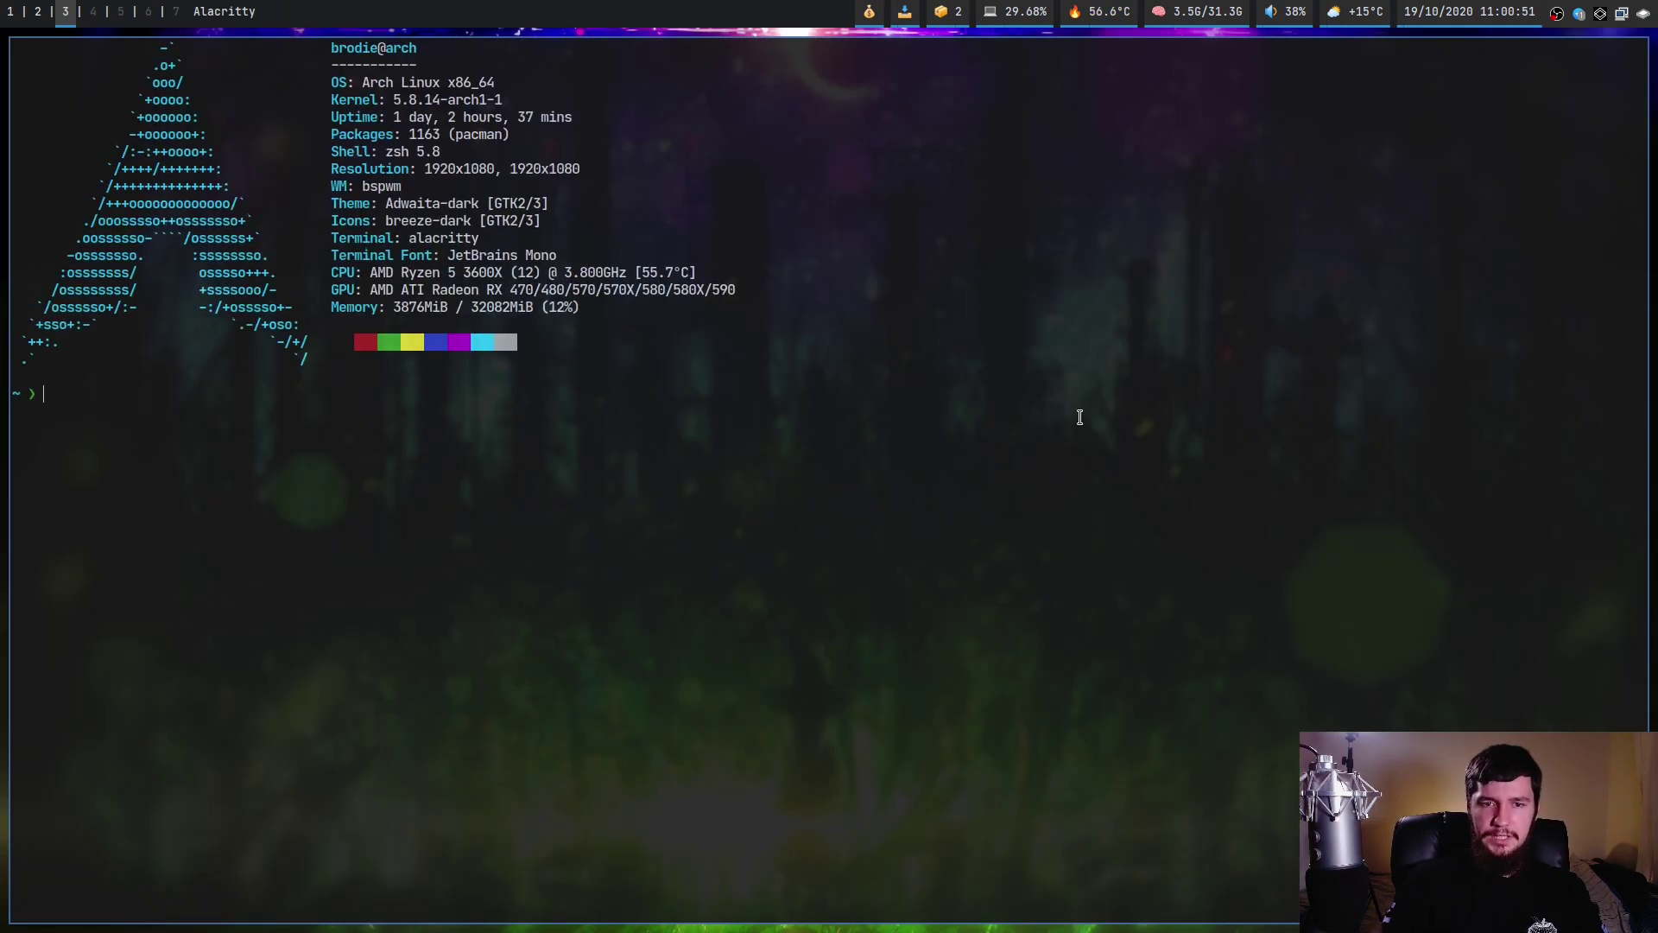
key(ctrl+minus)
key(ctrl+minus)
key(ctrl+minus)
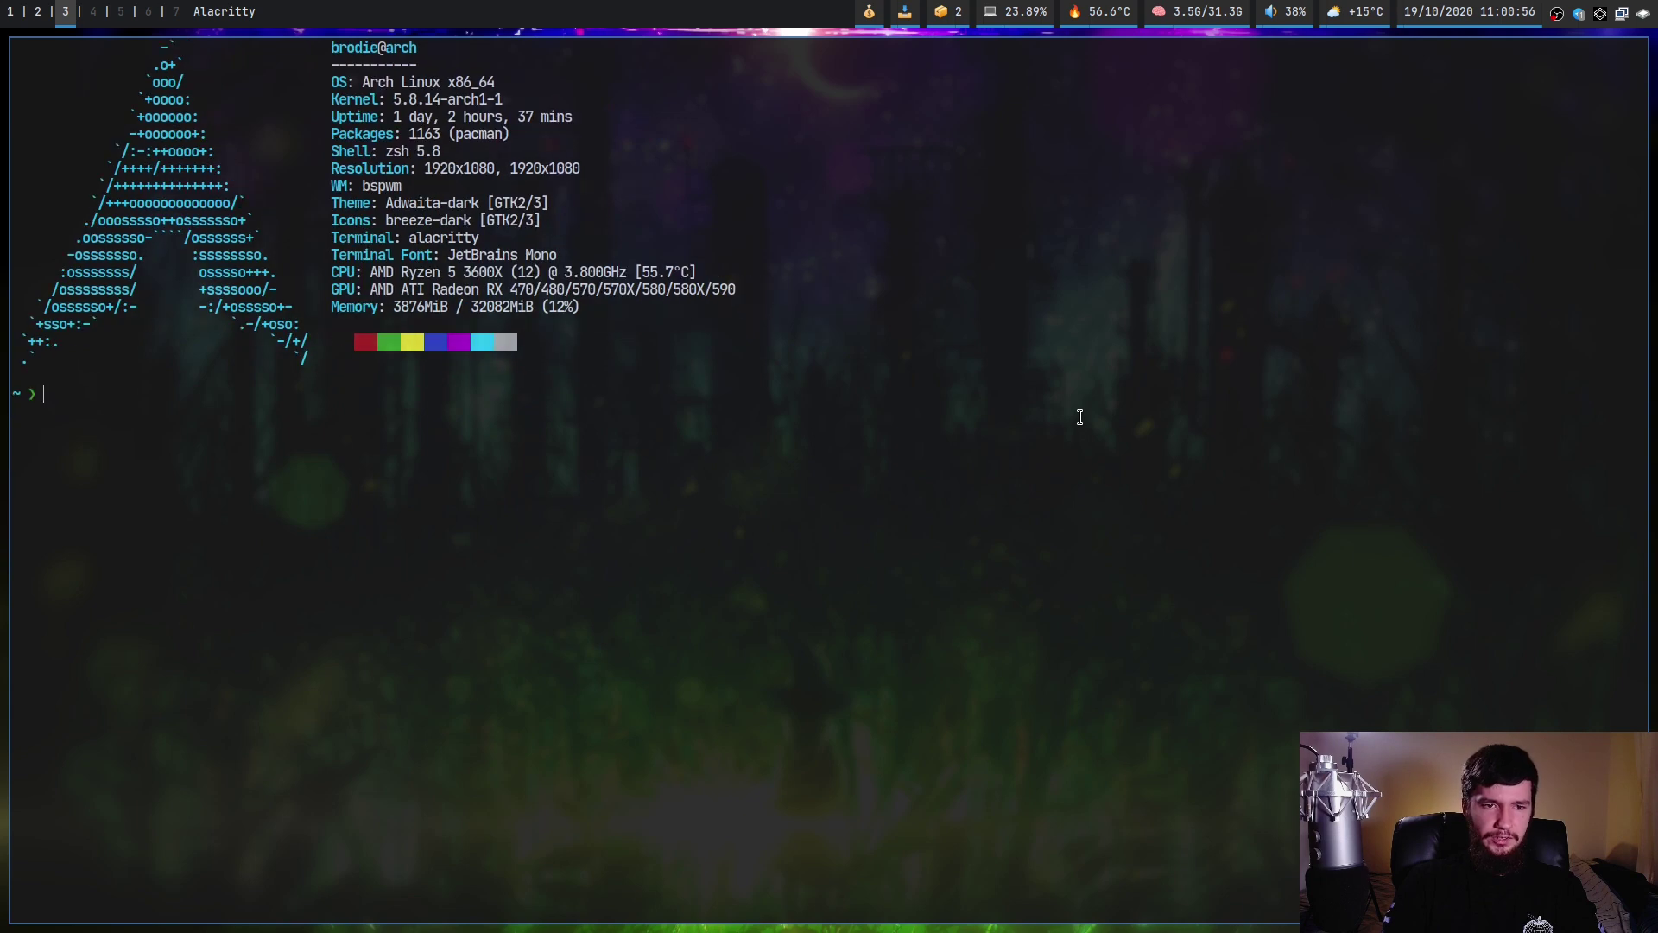
text(neix)
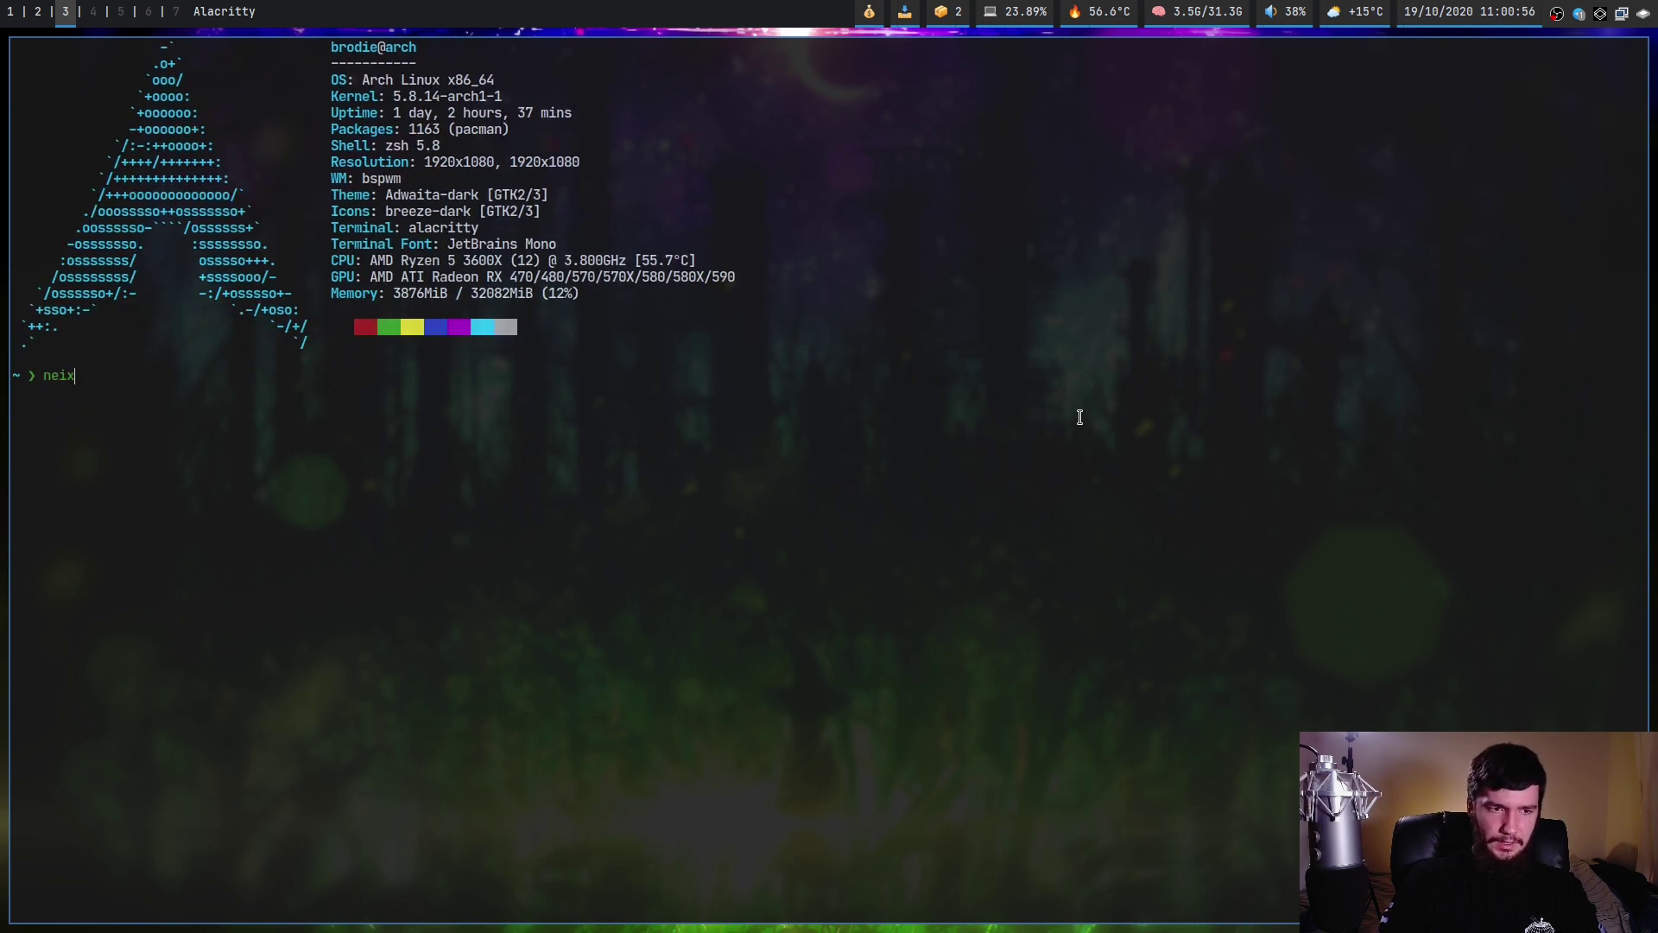
key(Return)
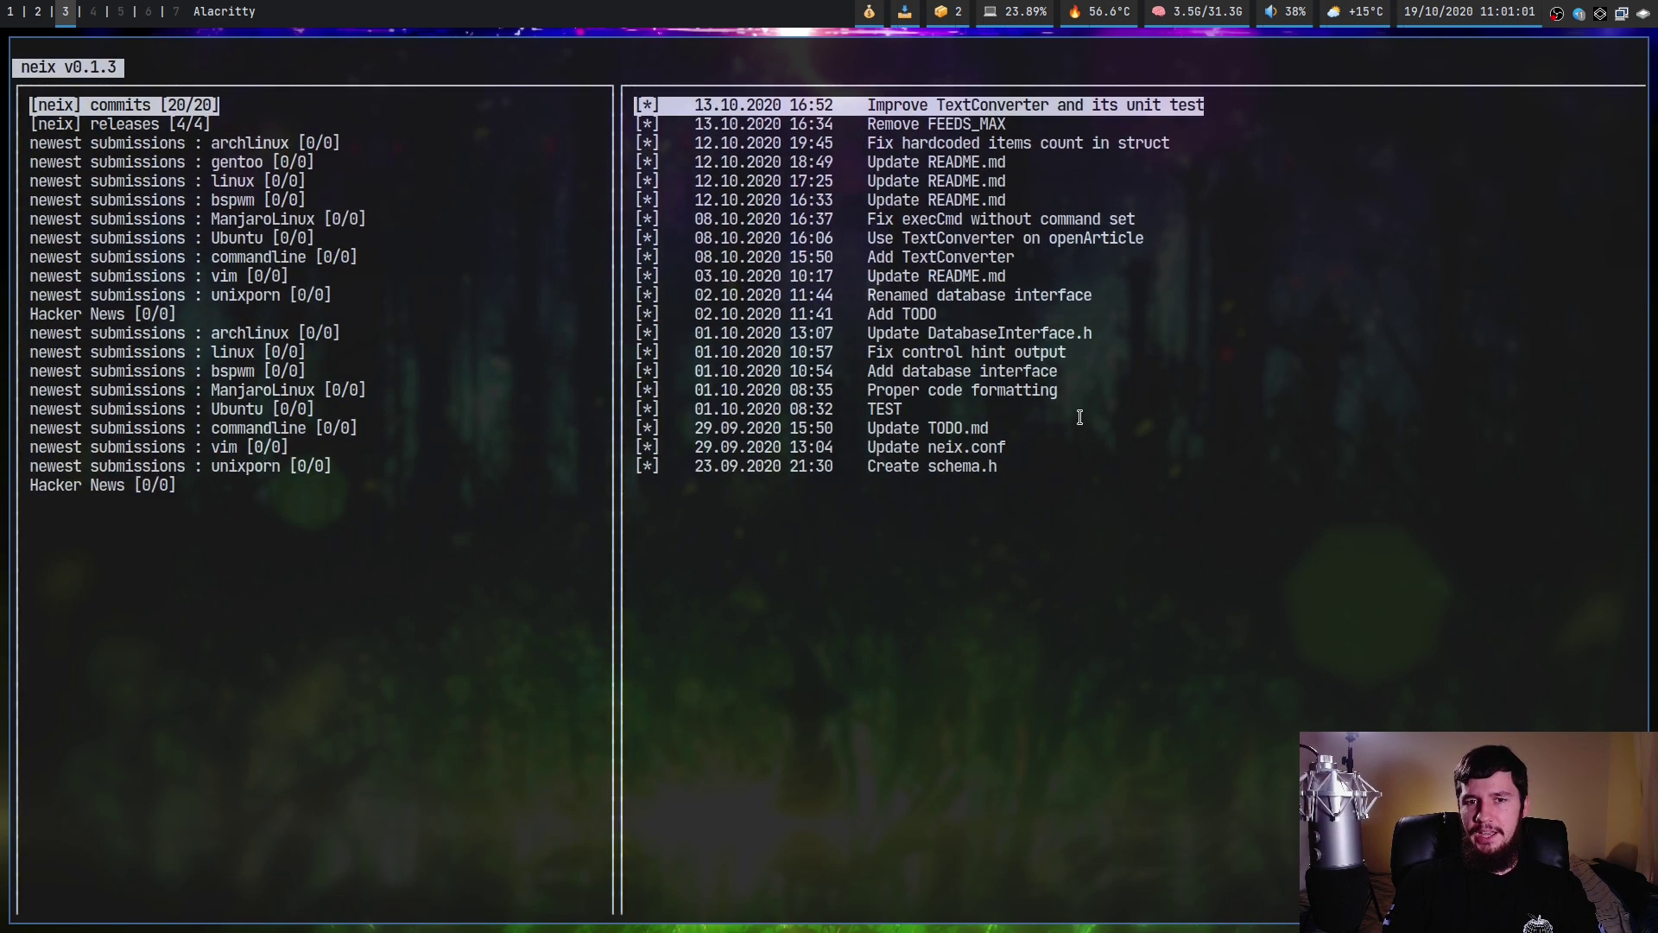
Step: Resize the terminal text with Ctrl+= and Ctrl+- while neix loads the feeds
key(ctrl+equal)
key(ctrl+equal)
key(ctrl+equal)
key(ctrl+equal)
key(ctrl+equal)
key(ctrl+equal)
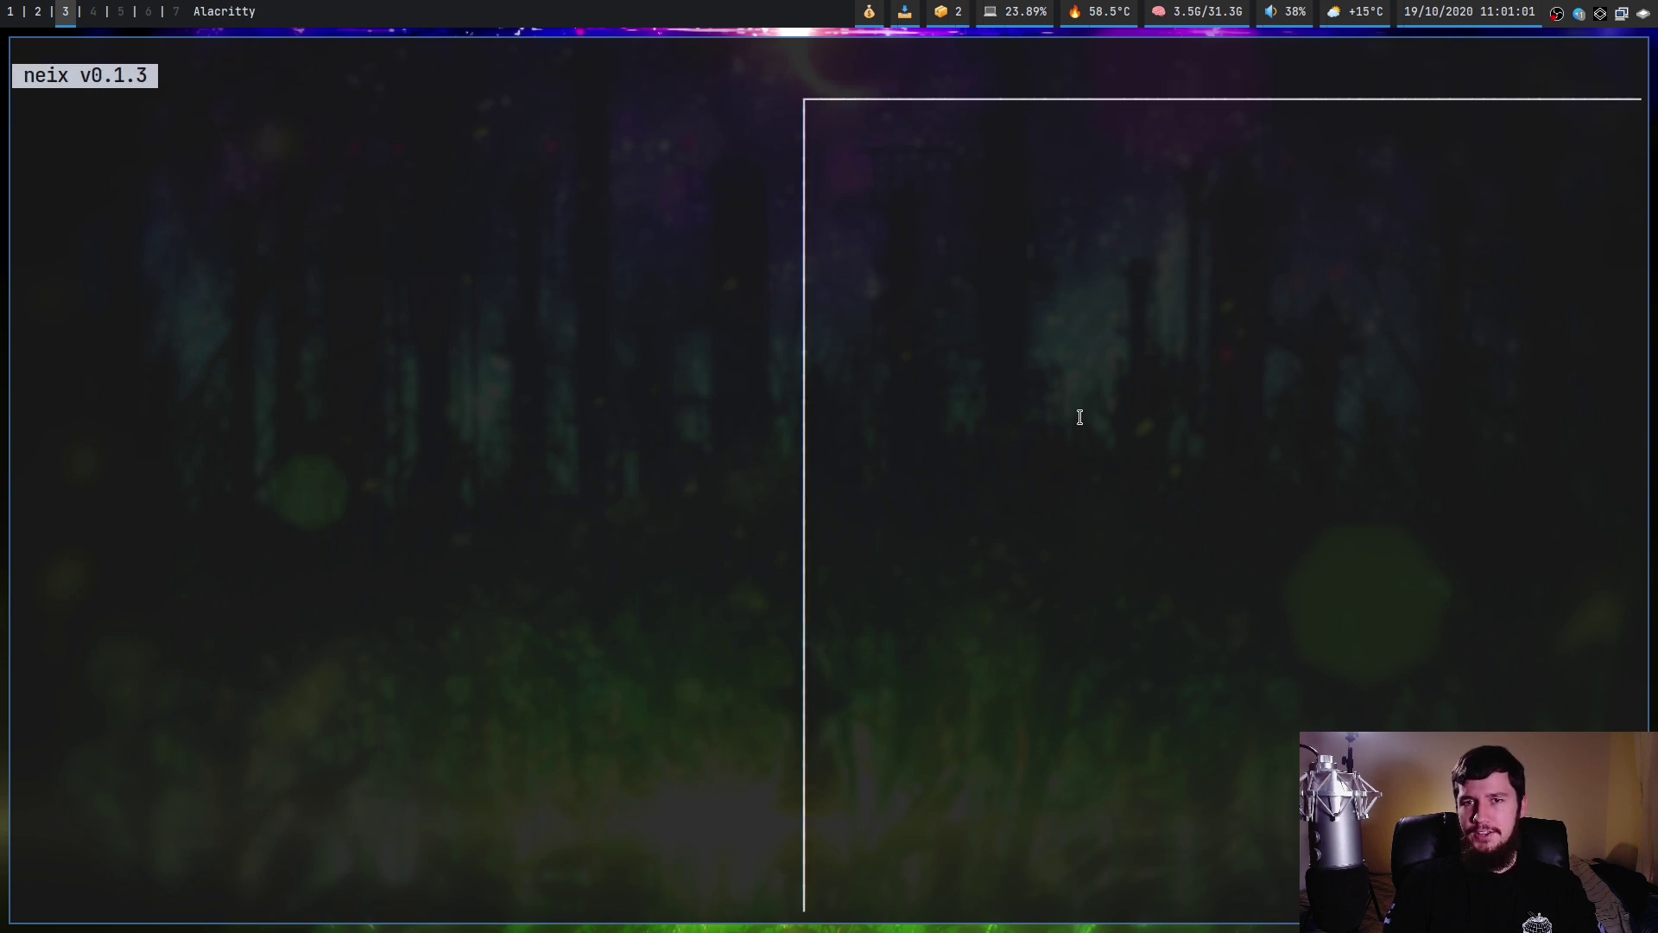
key(ctrl+equal)
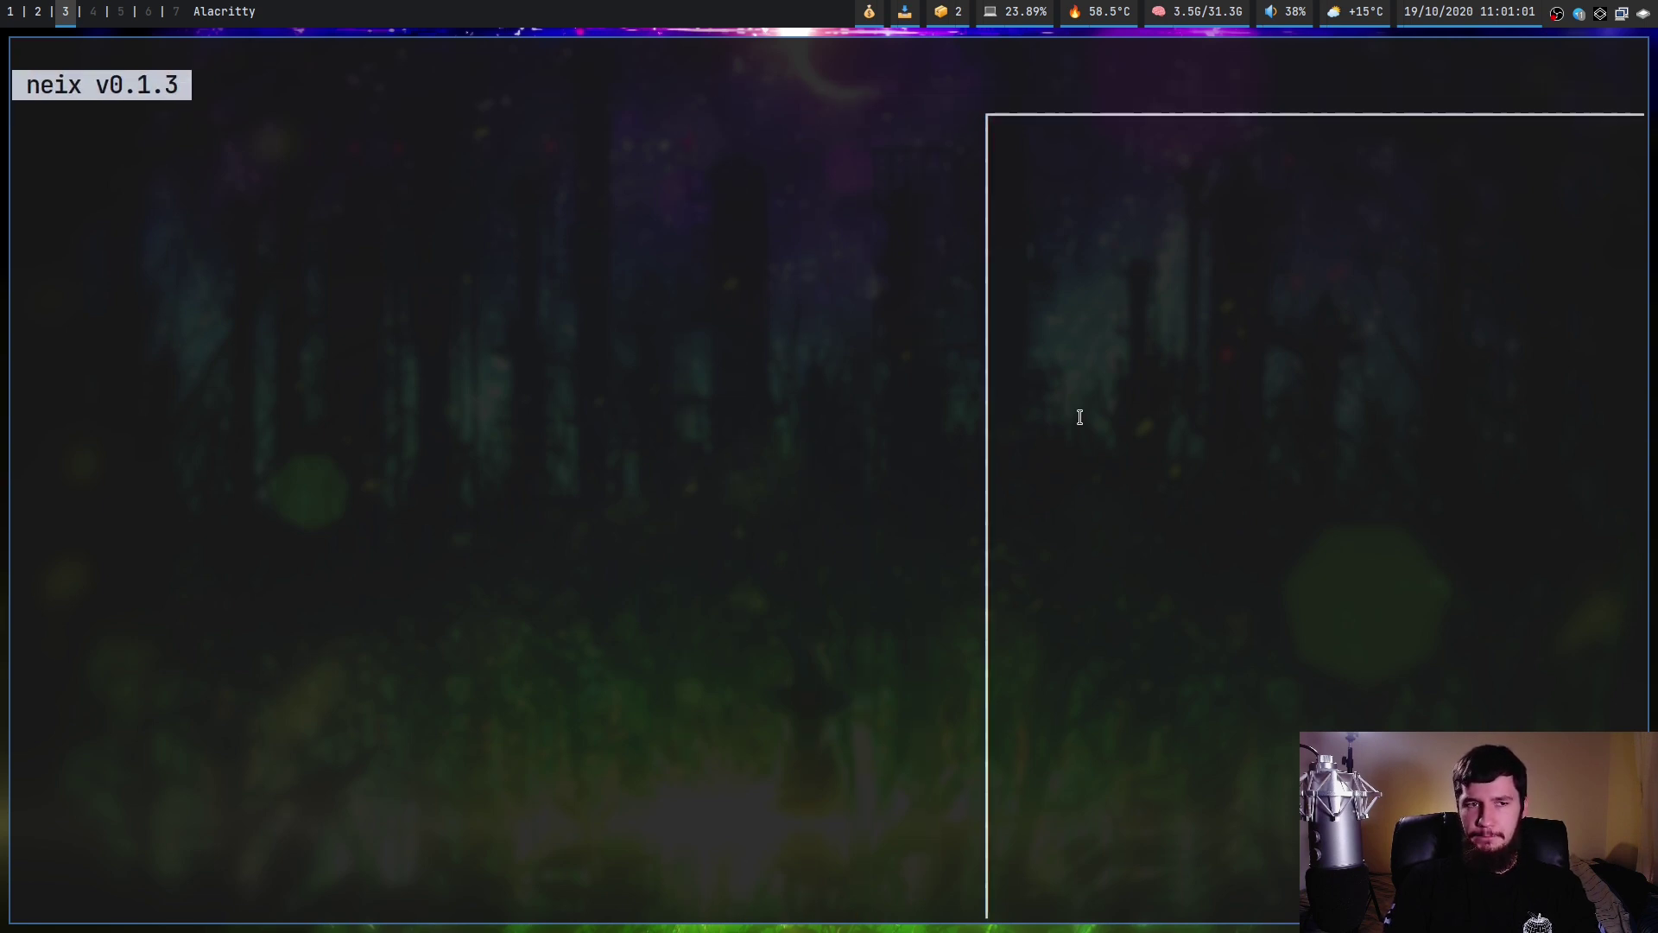
key(ctrl+minus)
key(ctrl+minus)
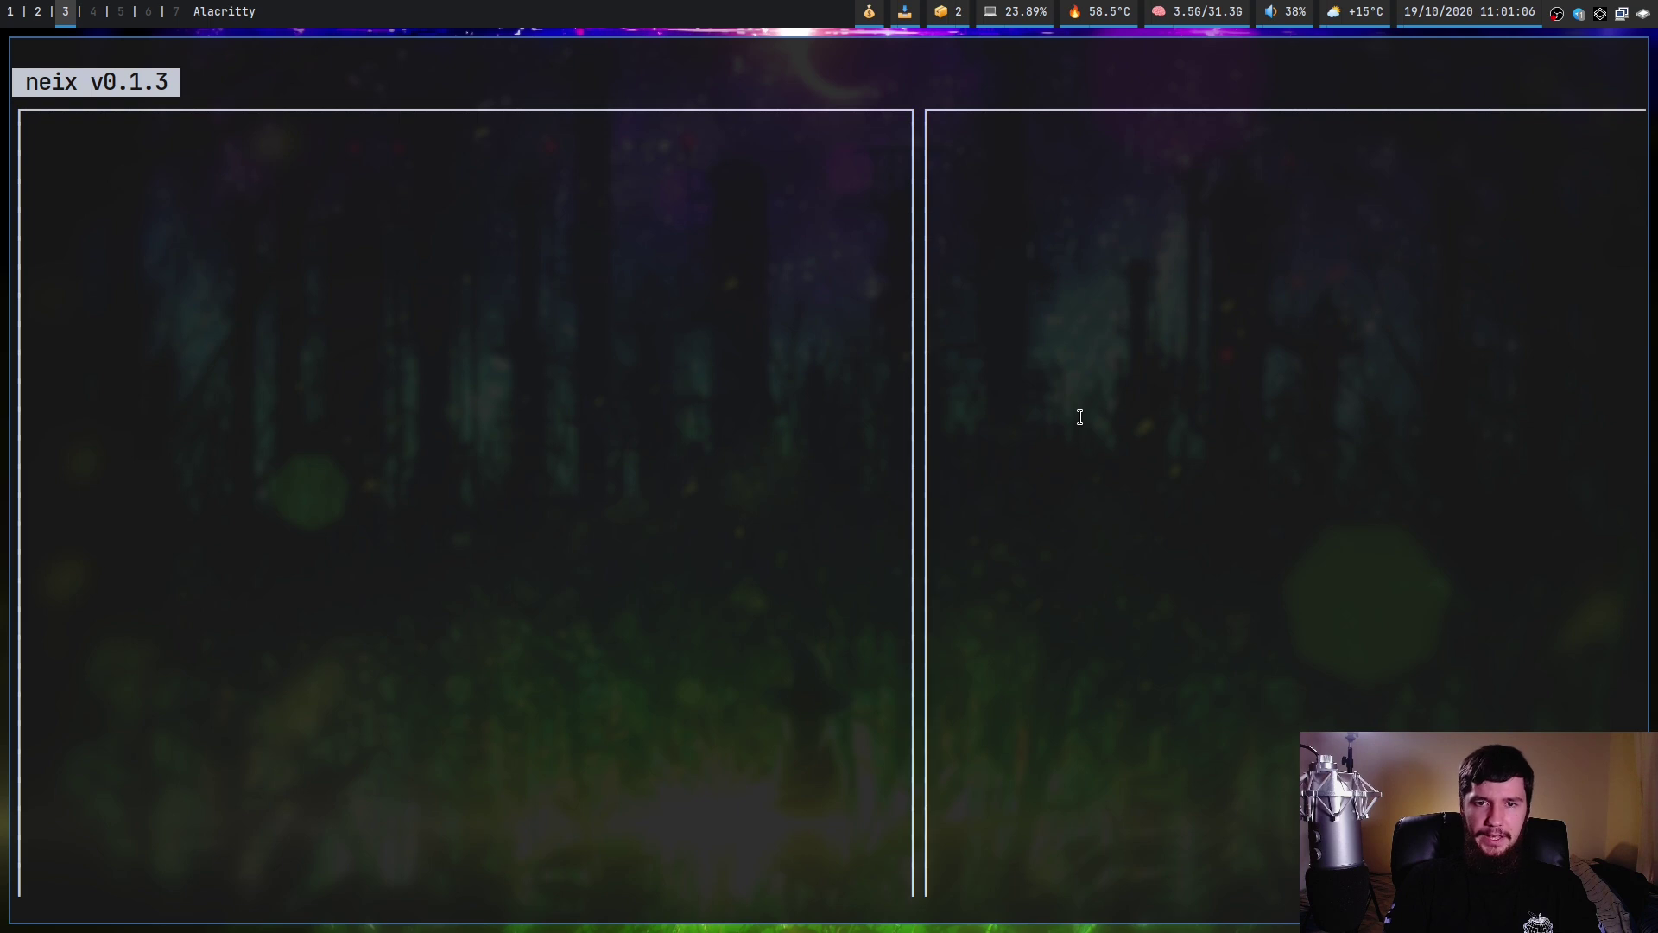
key(ctrl+minus)
key(ctrl+minus)
key(ctrl+minus)
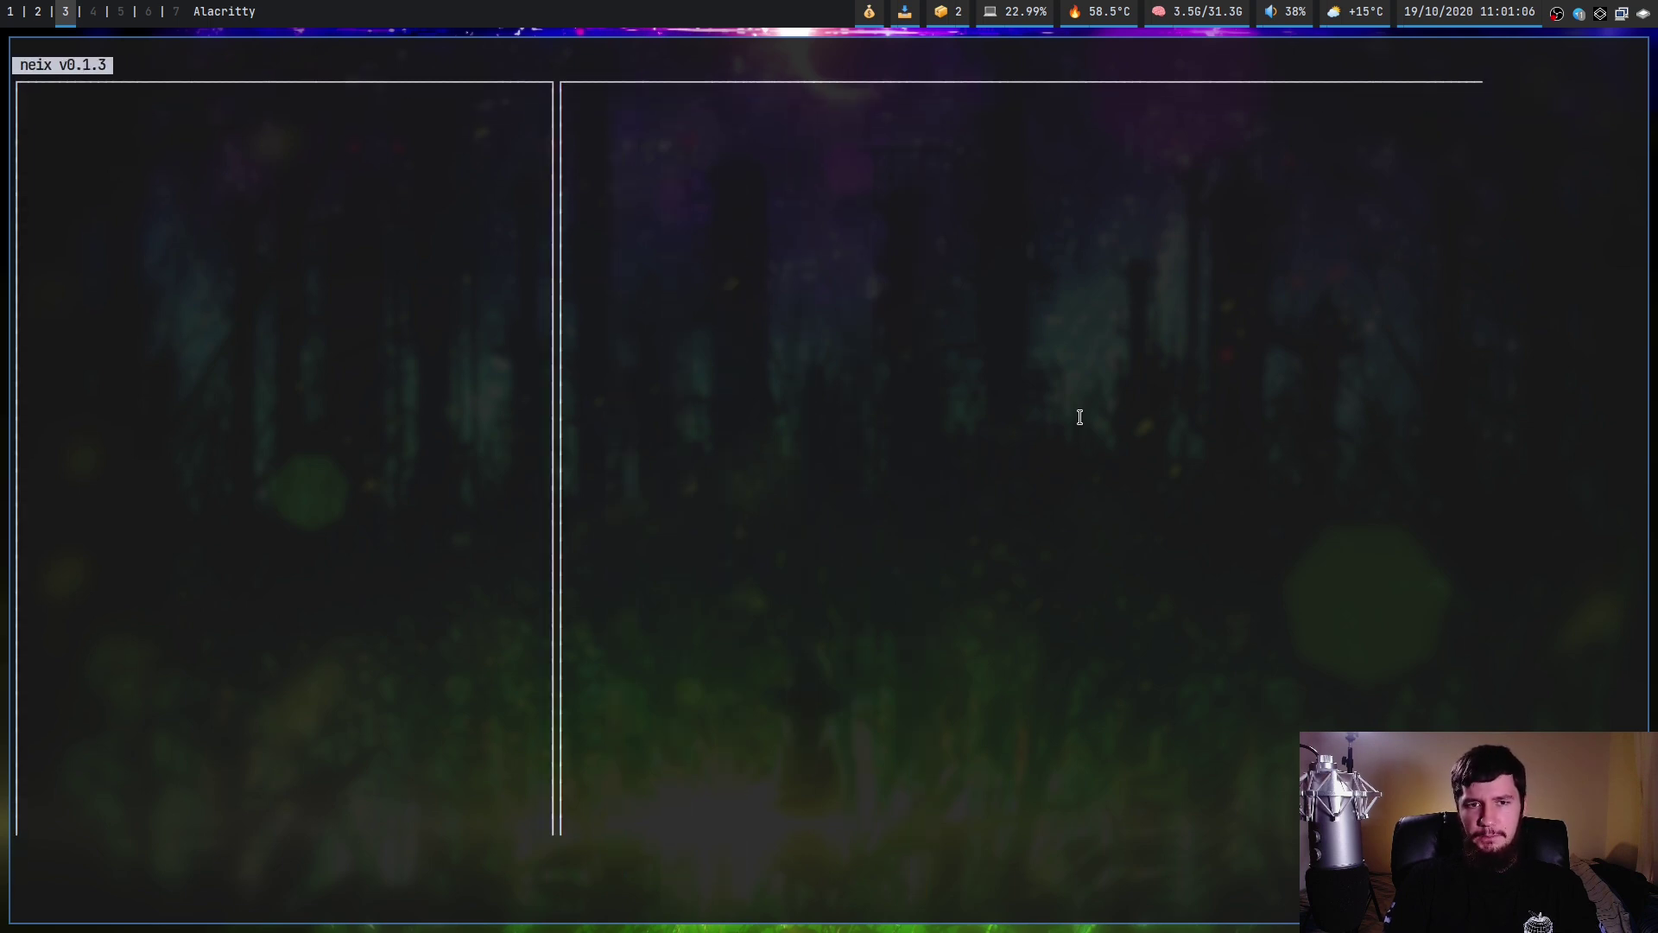
key(ctrl+minus)
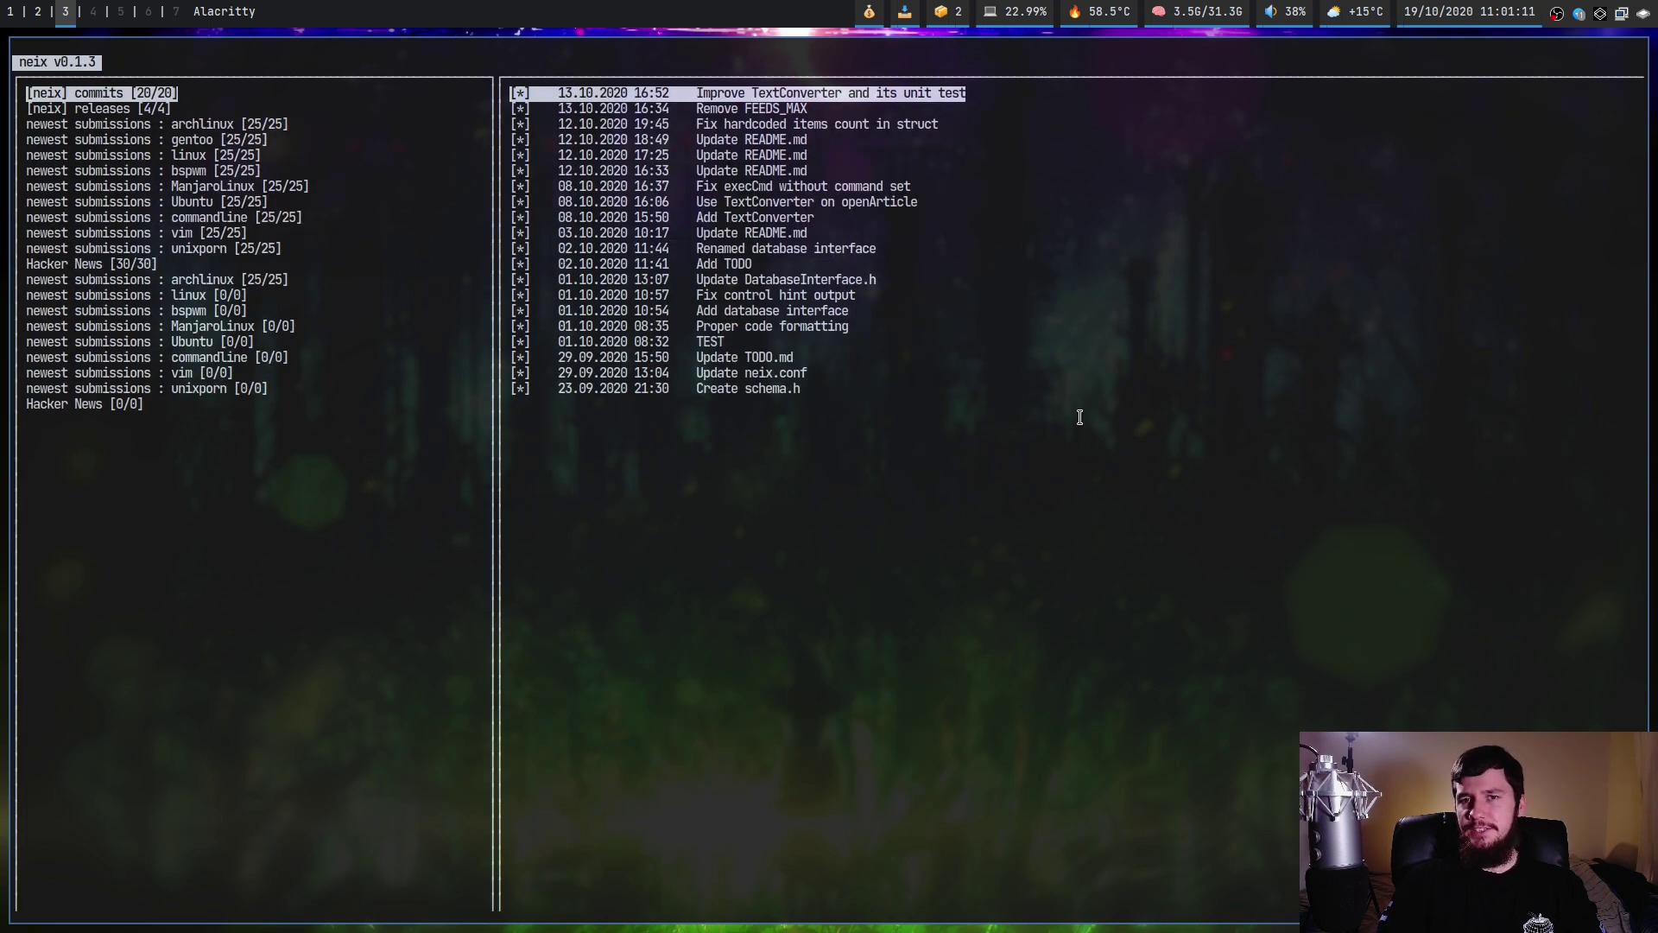
key(ctrl+plus)
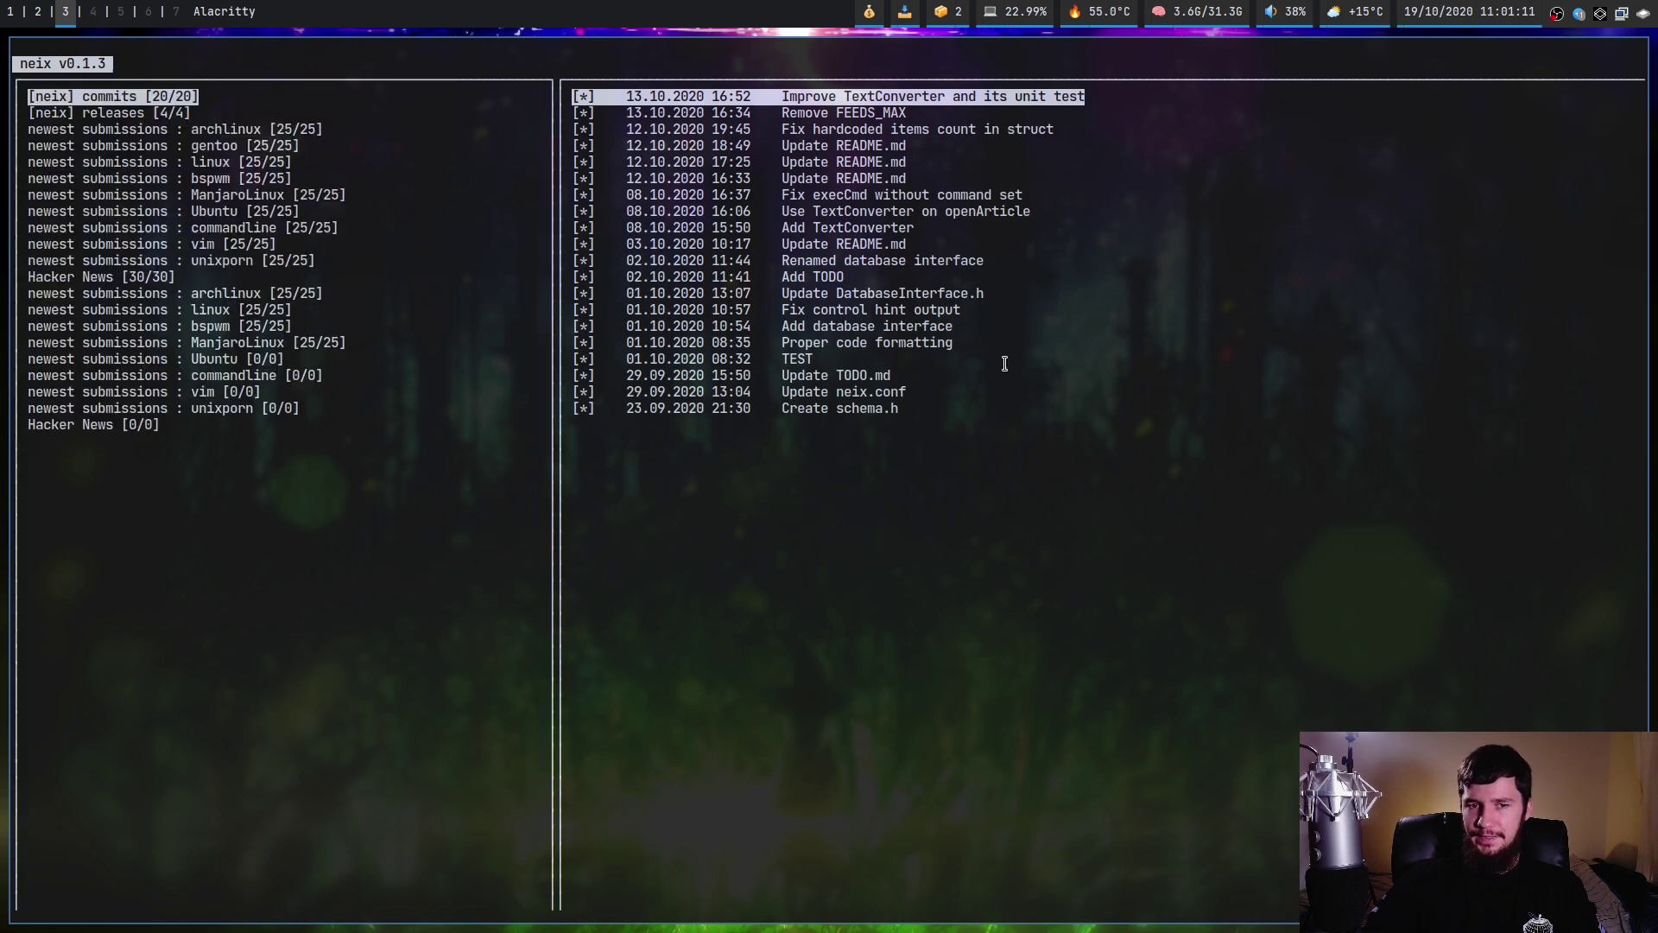
Step: Quit neix, open a new terminal with larger text, and relaunch neix
key(q)
key(super+Return)
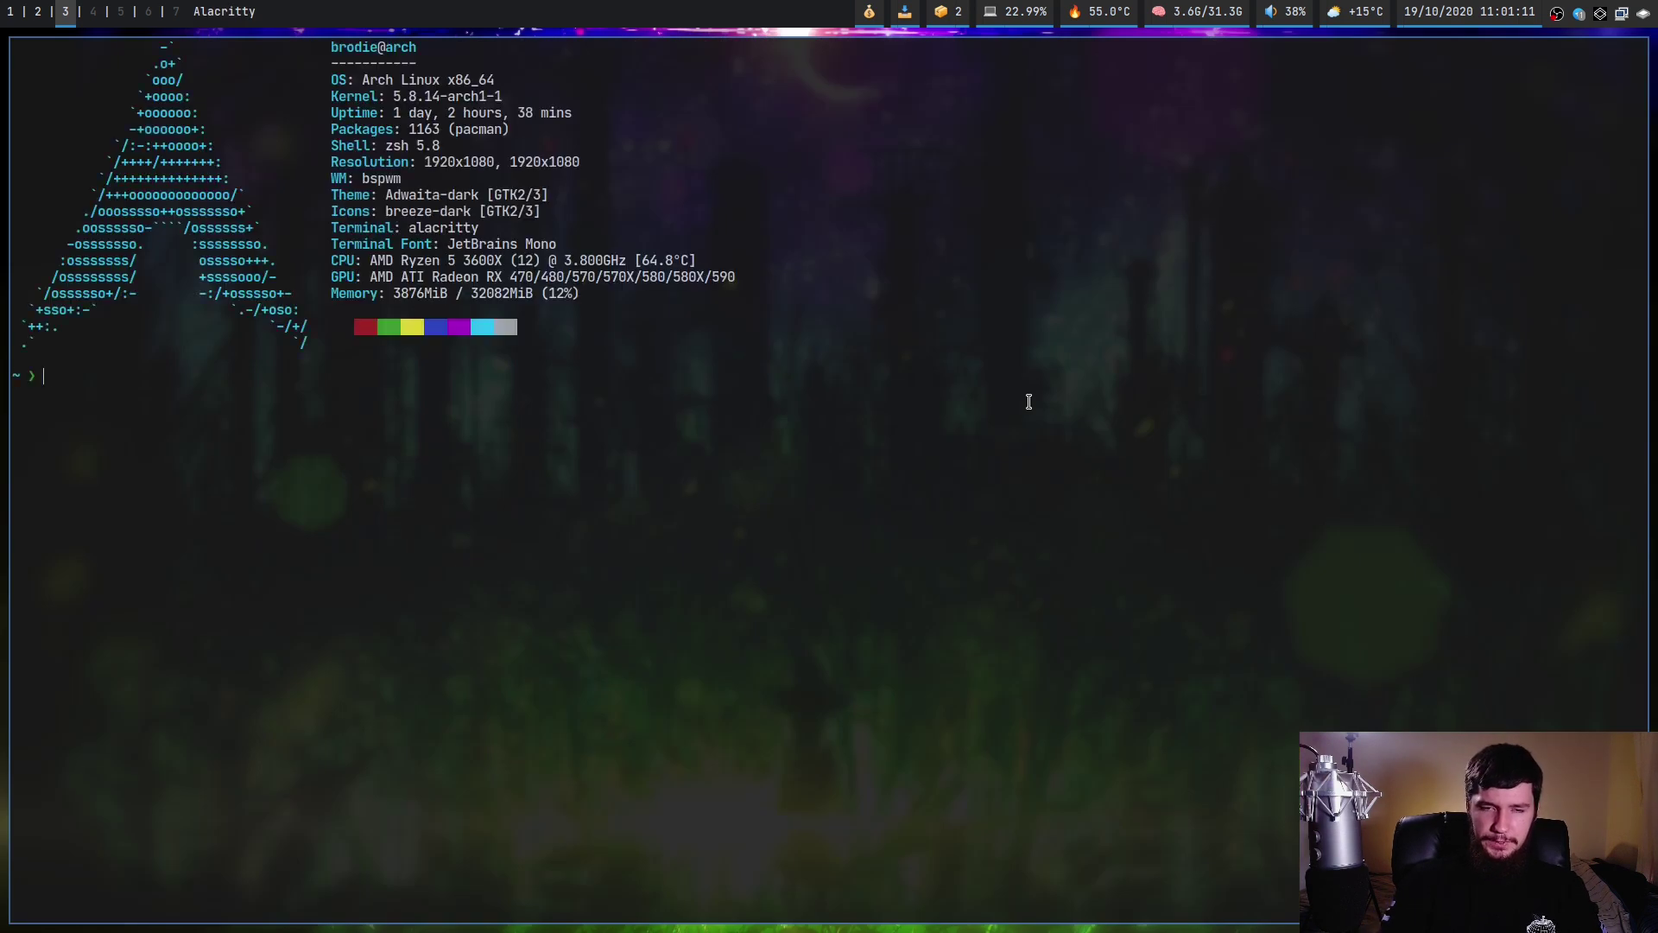
key(ctrl+plus)
key(ctrl+plus)
key(ctrl+plus)
key(ctrl+plus)
key(ctrl+plus)
key(ctrl+plus)
key(ctrl+plus)
key(ctrl+plus)
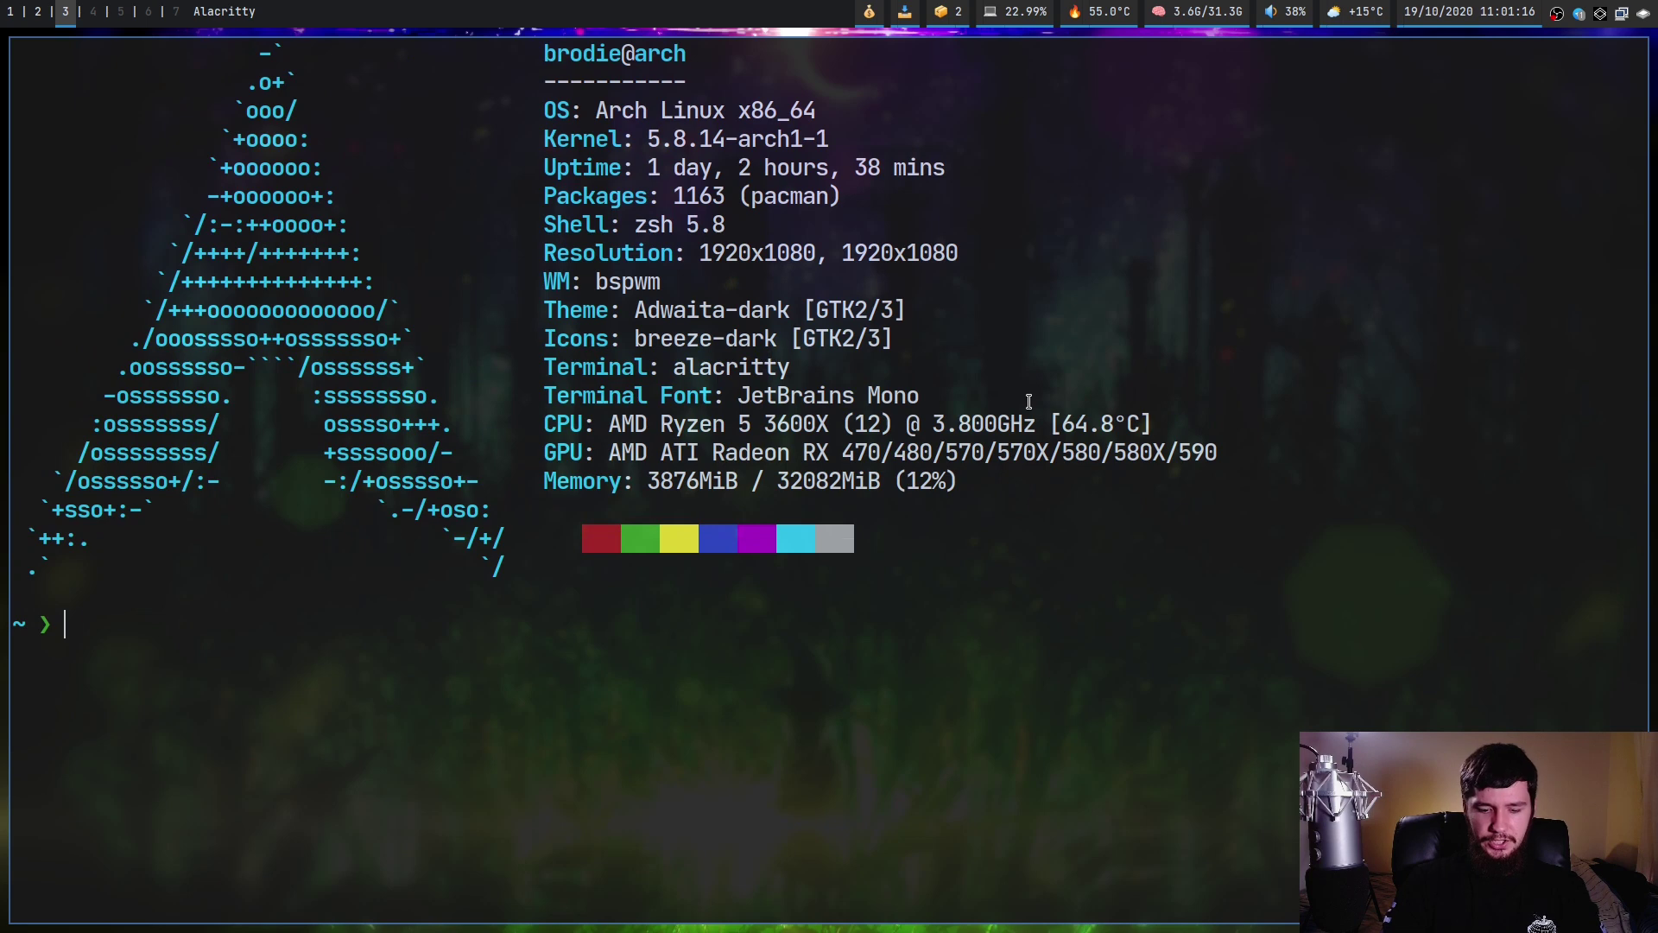
text(neix)
key(Return)
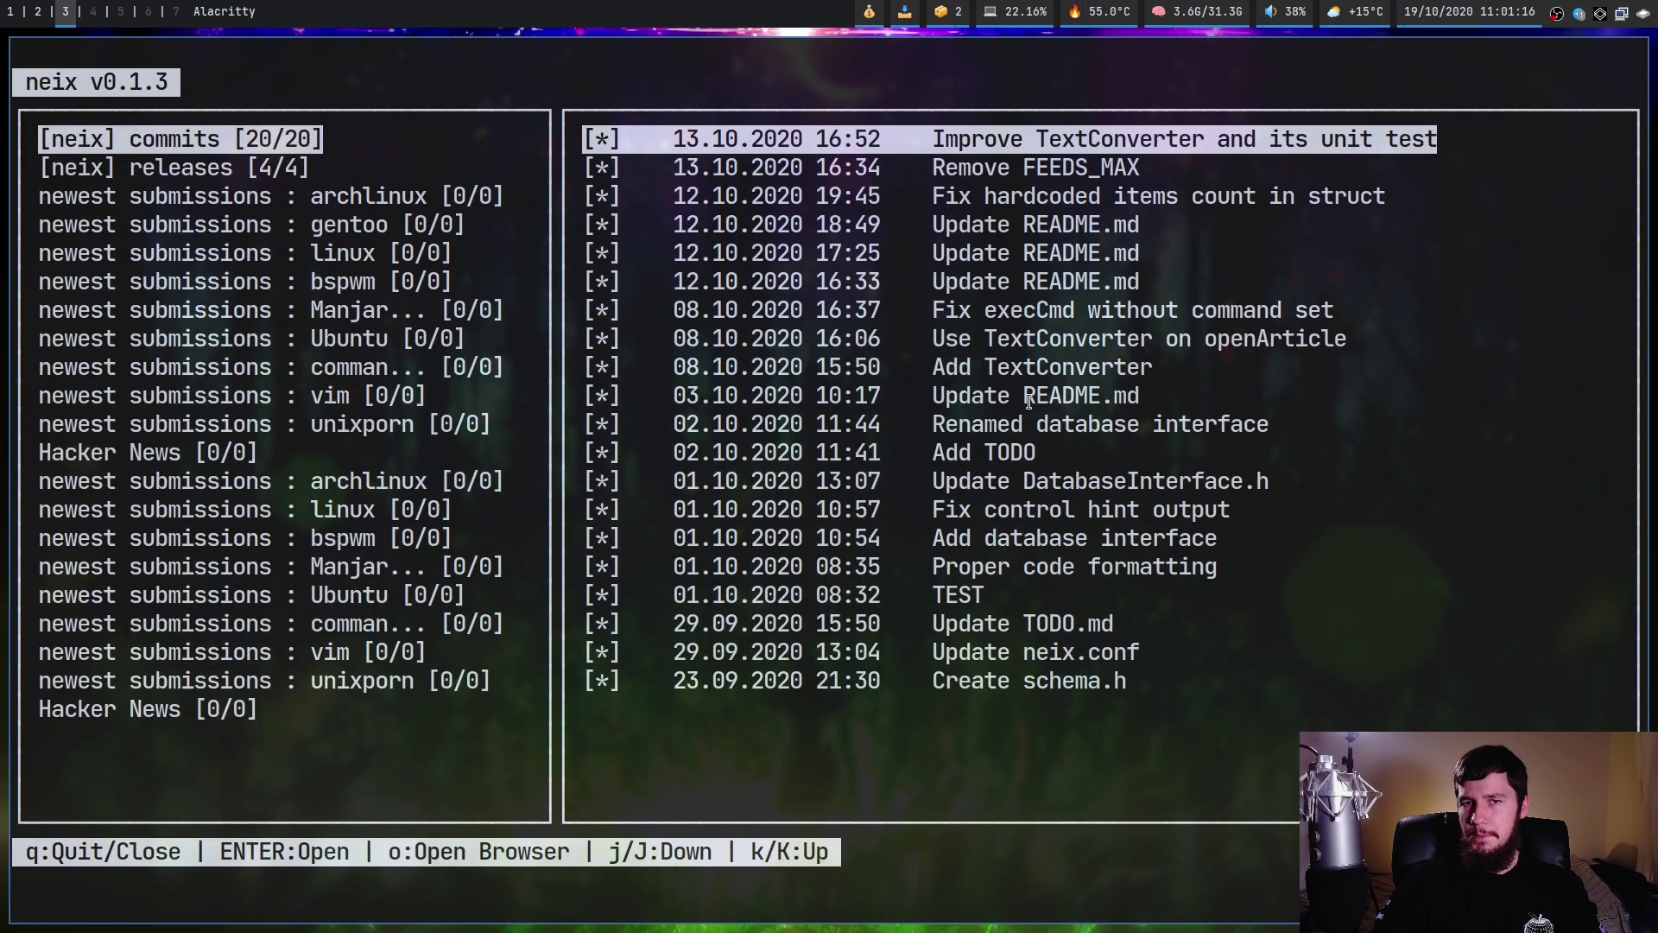